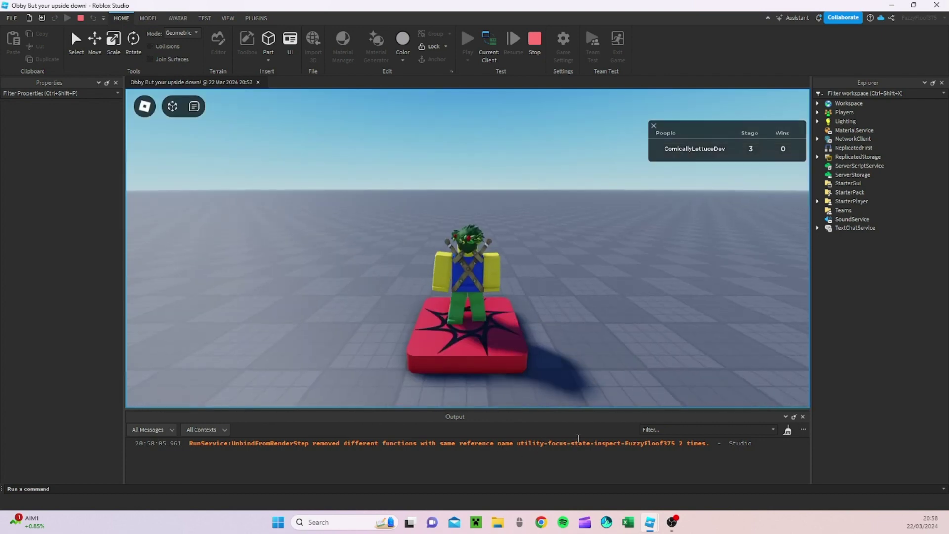
Step: Stop the running playtest and return to editing the obby
left_click(519, 62)
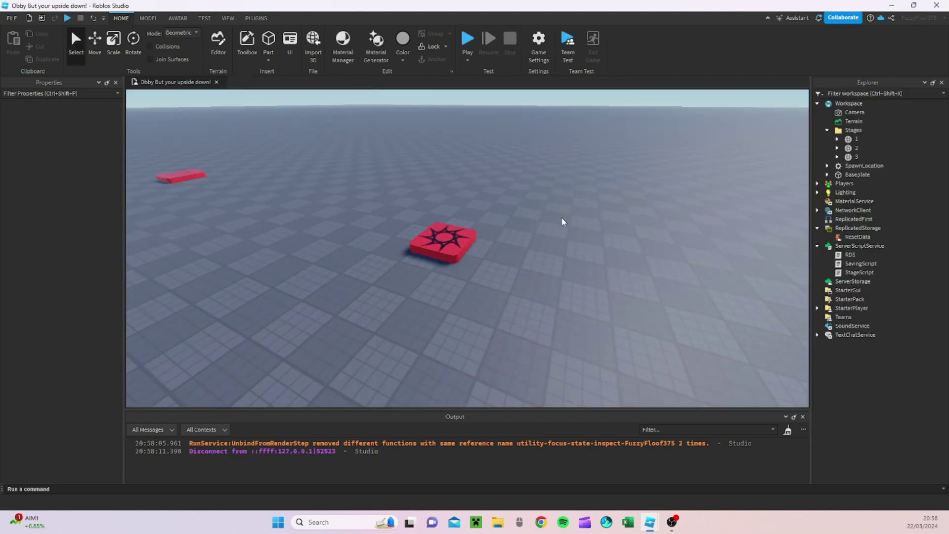
scroll(561, 222, "up", 5)
right_click_drag(588, 199, 589, 194)
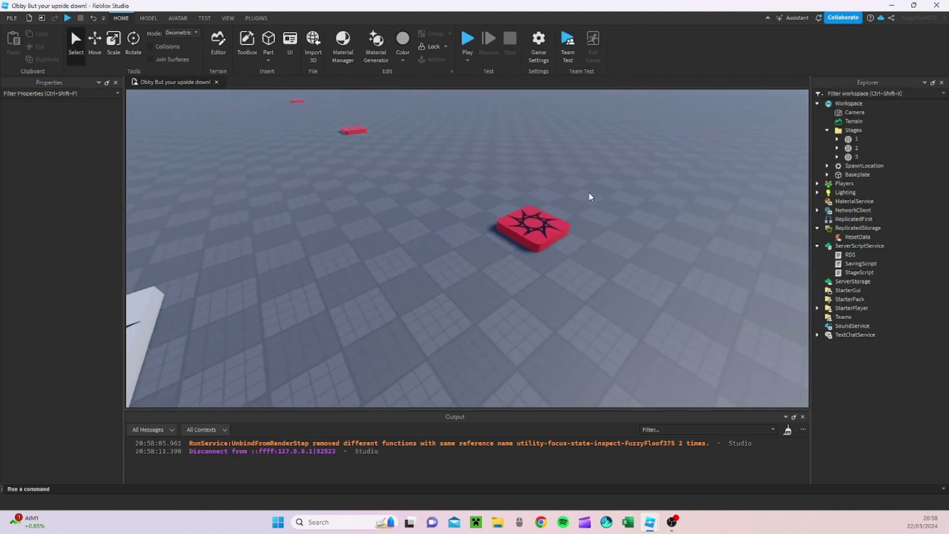
Step: Open SavingScript and examine its leaderstats, data-loading and character-respawn code
double_click(857, 265)
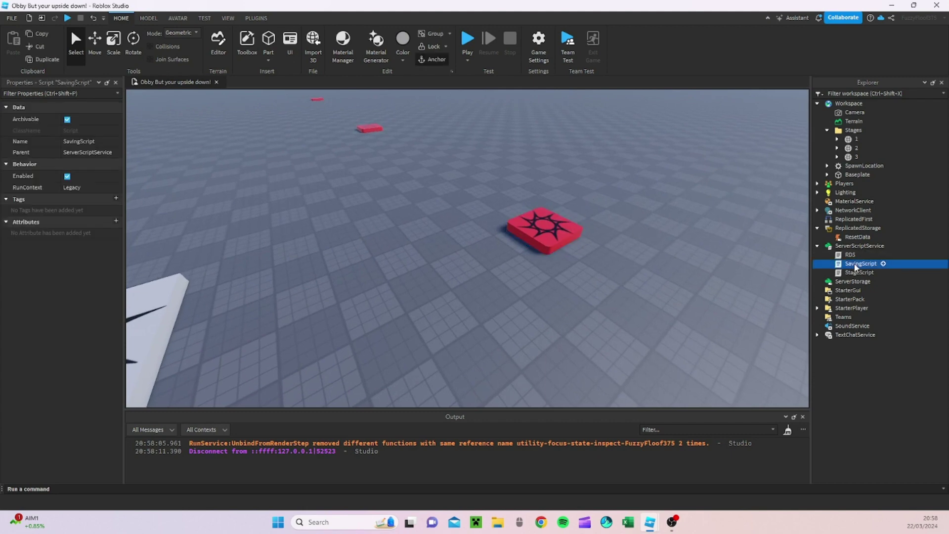
scroll(384, 226, "down", 5)
scroll(384, 227, "down", 1)
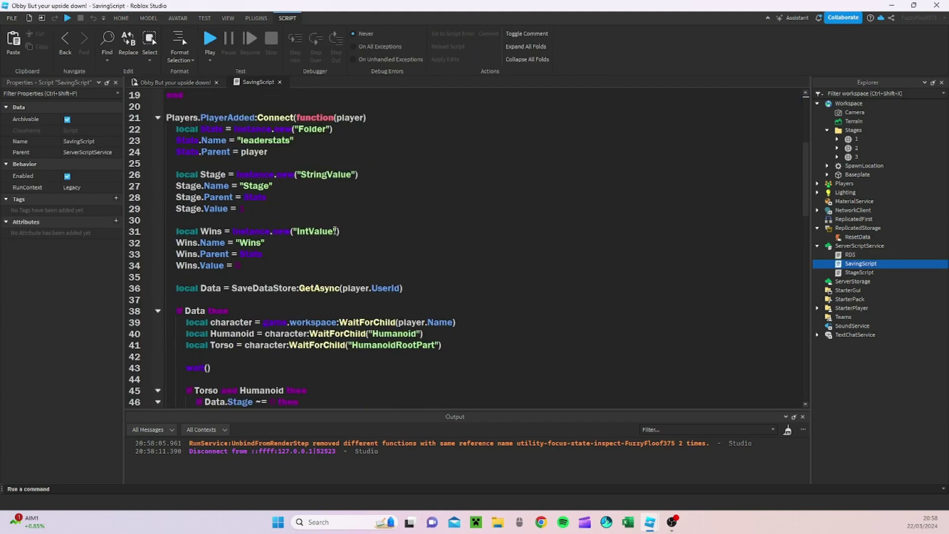
left_click_drag(282, 266, 168, 220)
left_click(238, 223)
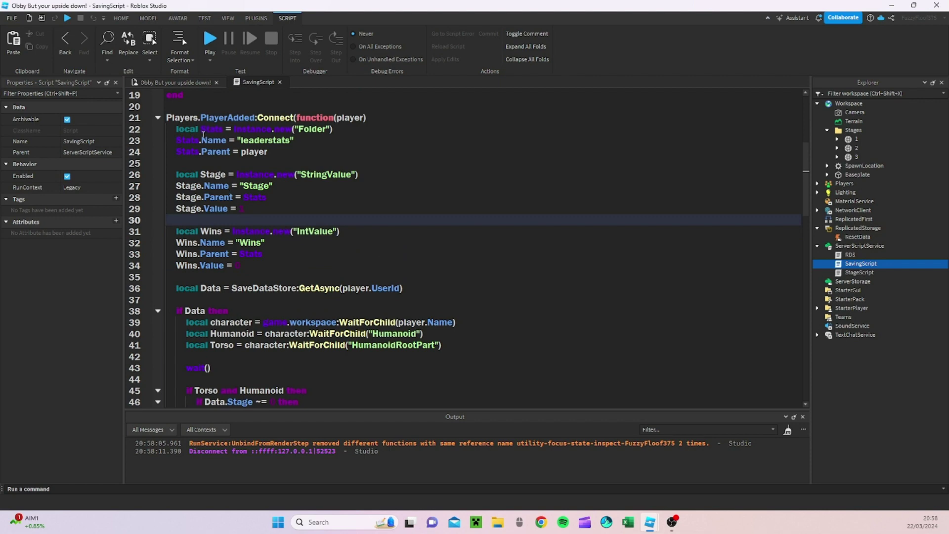
scroll(203, 134, "down", 11)
left_click_drag(188, 197, 226, 224)
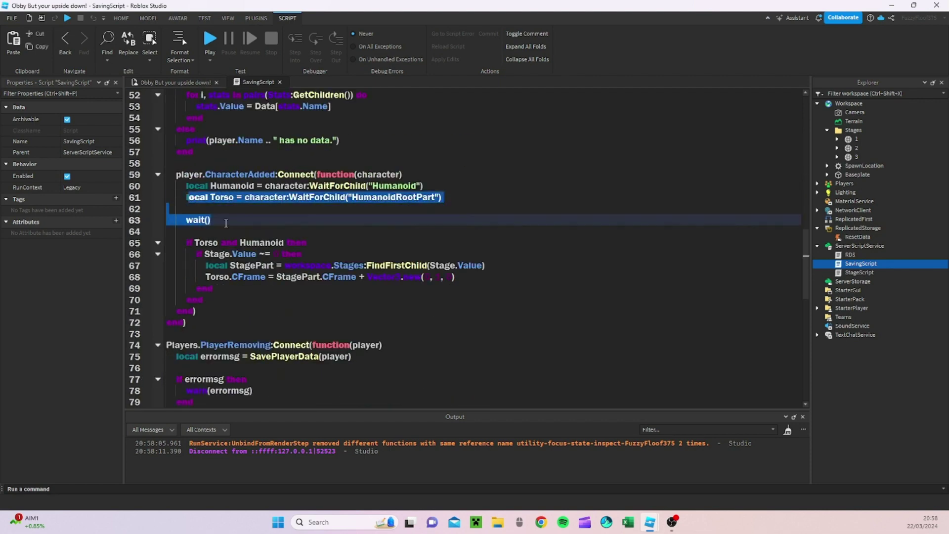
left_click(226, 223)
left_click(173, 82)
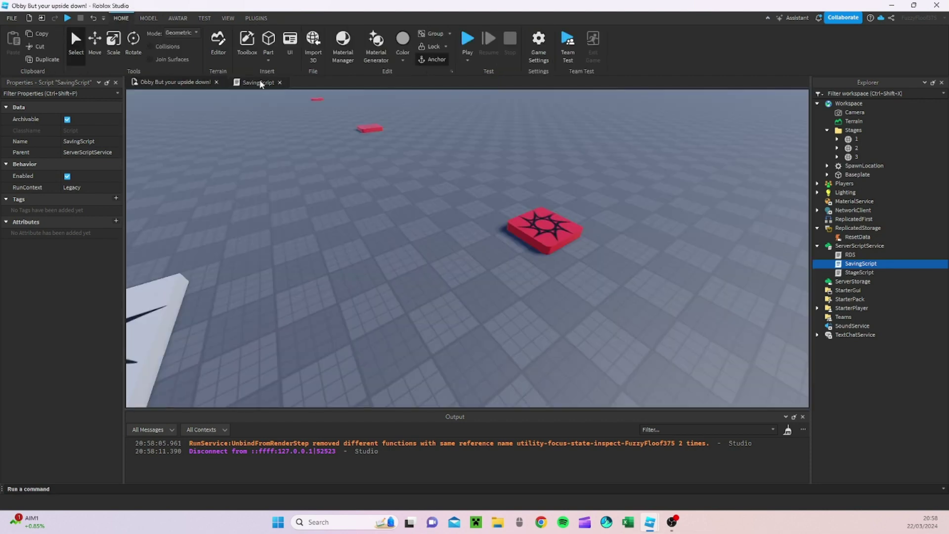
Step: Close SavingScript and clear the Output log
left_click(279, 82)
key("s")
right_click_drag(613, 210, 613, 211)
left_click(788, 431)
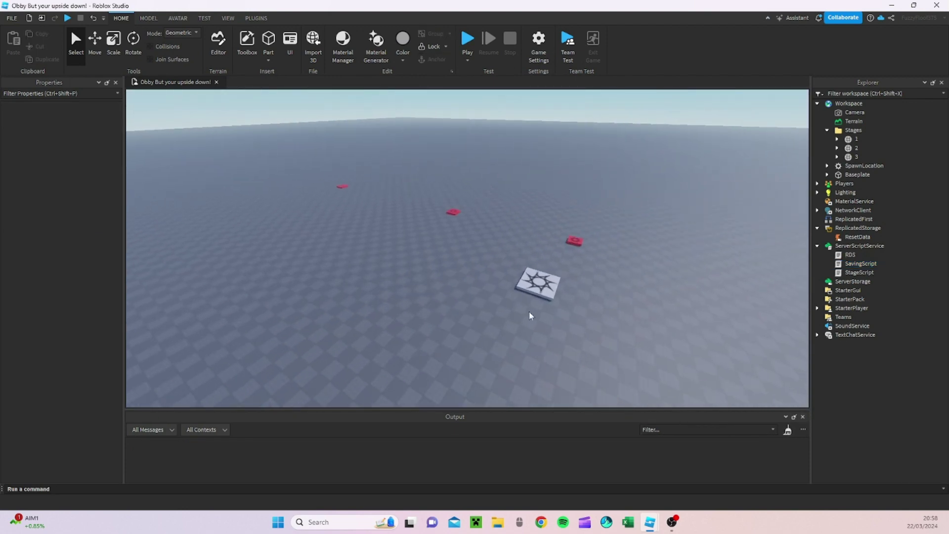
Step: Collapse ReplicatedStorage and ServerScriptService and insert a ScreenGui into StarterGui
left_click(818, 228)
left_click(818, 229)
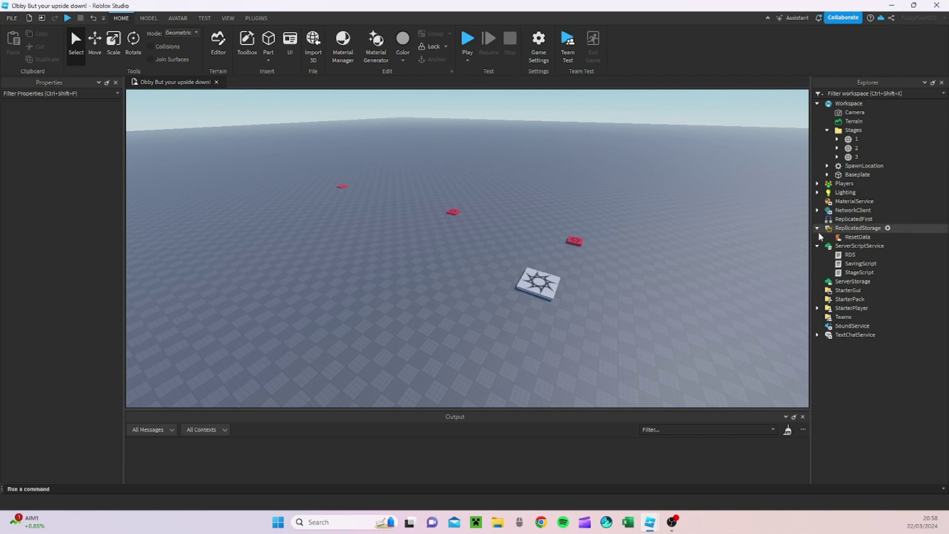
left_click(817, 229)
left_click(817, 237)
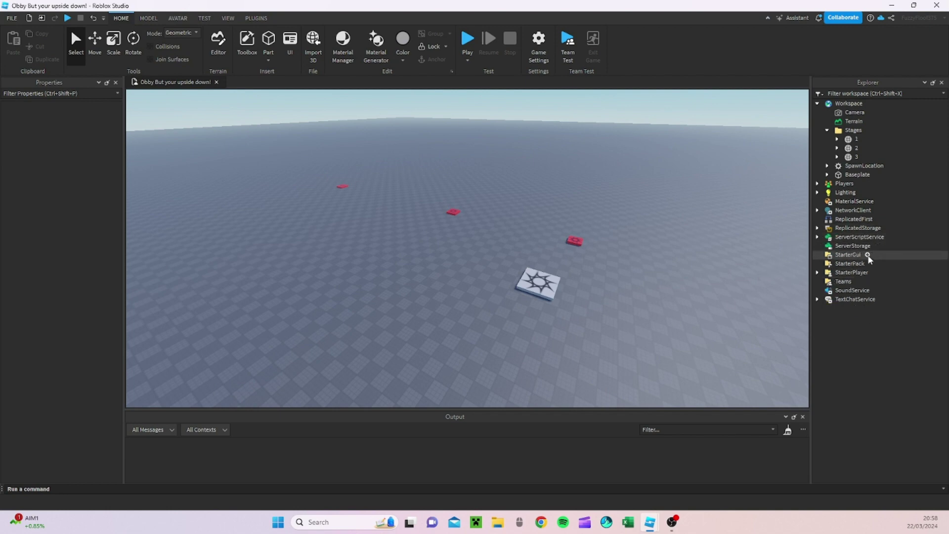
left_click(867, 254)
left_click(840, 291)
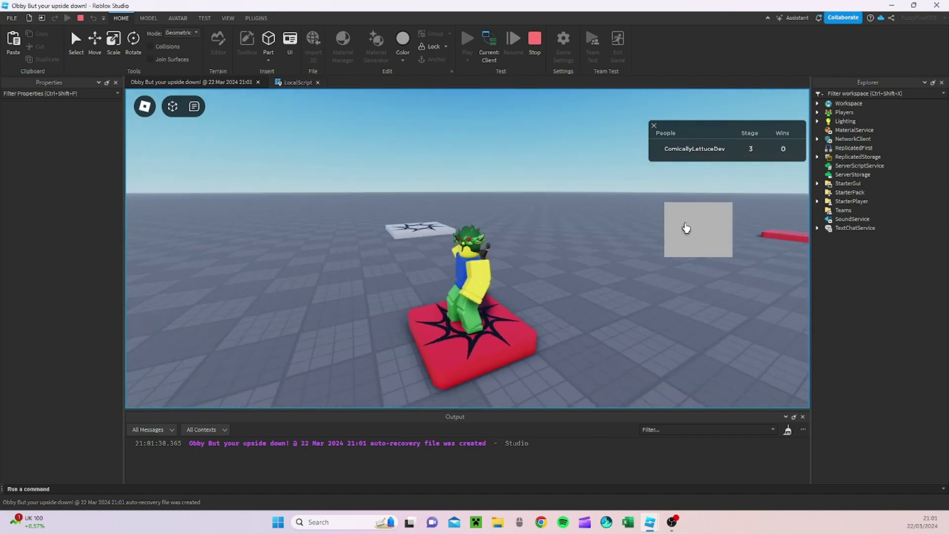
Step: Test the in-game reset prompt by declining it once and confirming the progress reset the second time
left_click(688, 245)
left_click(381, 363)
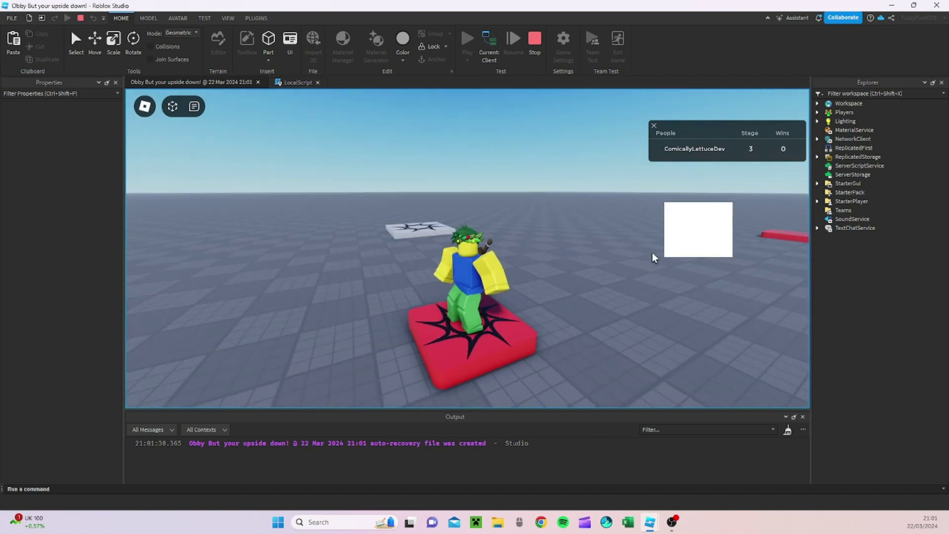
left_click(719, 246)
left_click(504, 366)
right_click_drag(488, 307, 514, 304)
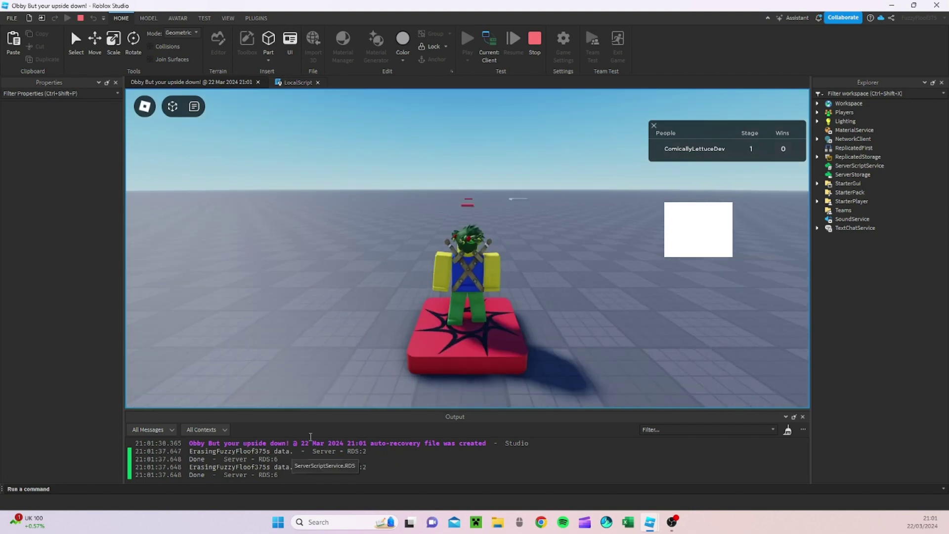
Step: Walk the character off the checkpoint, confirm another progress reset, and check the server messages in the Output
key("a")
right_click_drag(610, 258, 669, 246)
left_click(669, 246)
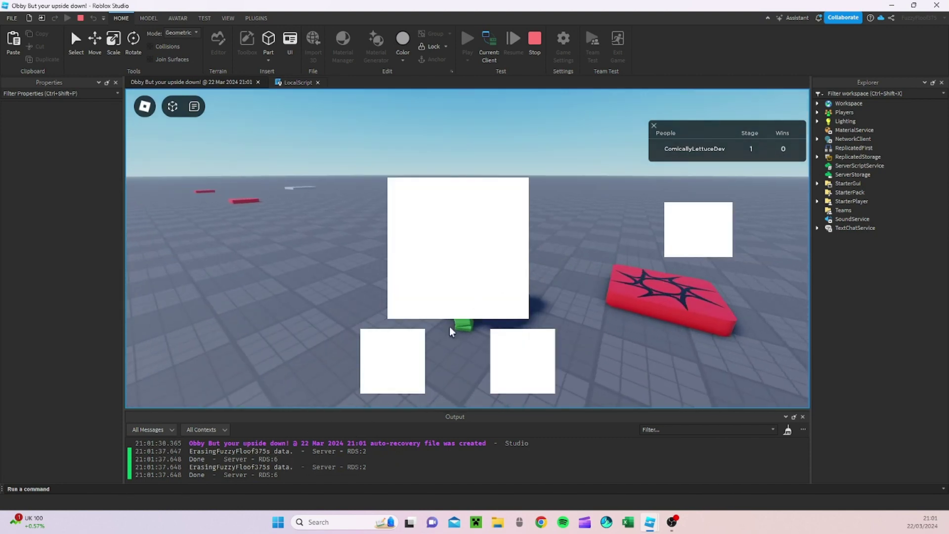
left_click(523, 363)
scroll(277, 465, "up", 1)
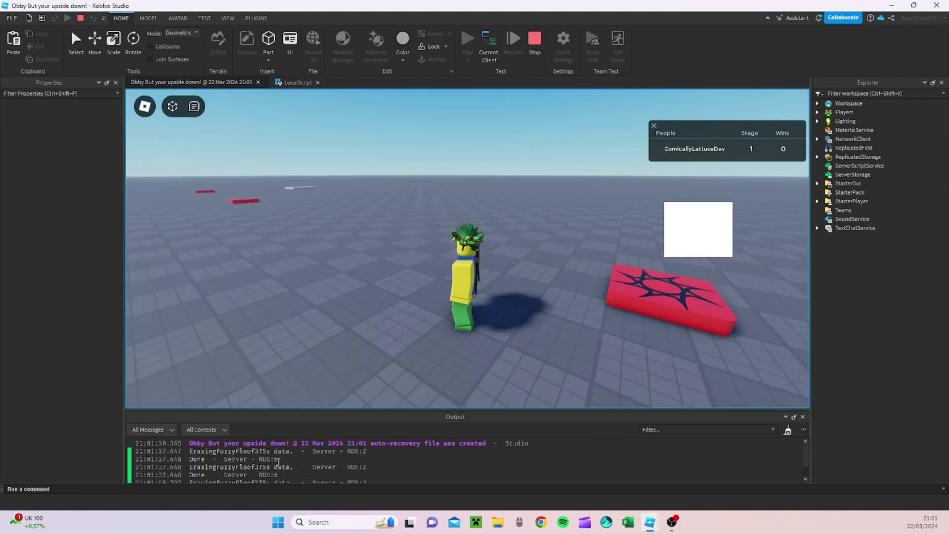
scroll(298, 462, "down", 1)
right_click_drag(495, 316, 581, 339)
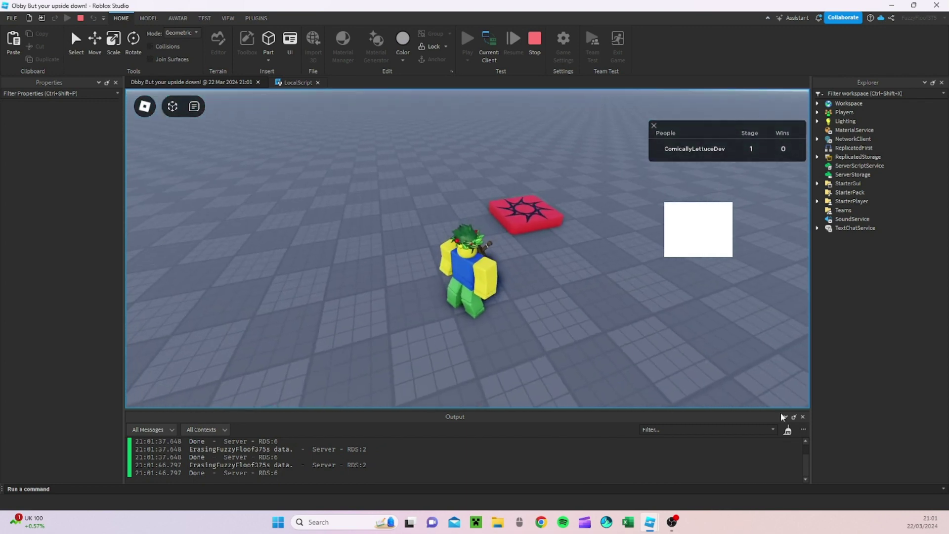
Step: Review the data-erasing messages in the Output and stop the playtest
double_click(802, 460)
left_click_drag(807, 457, 808, 450)
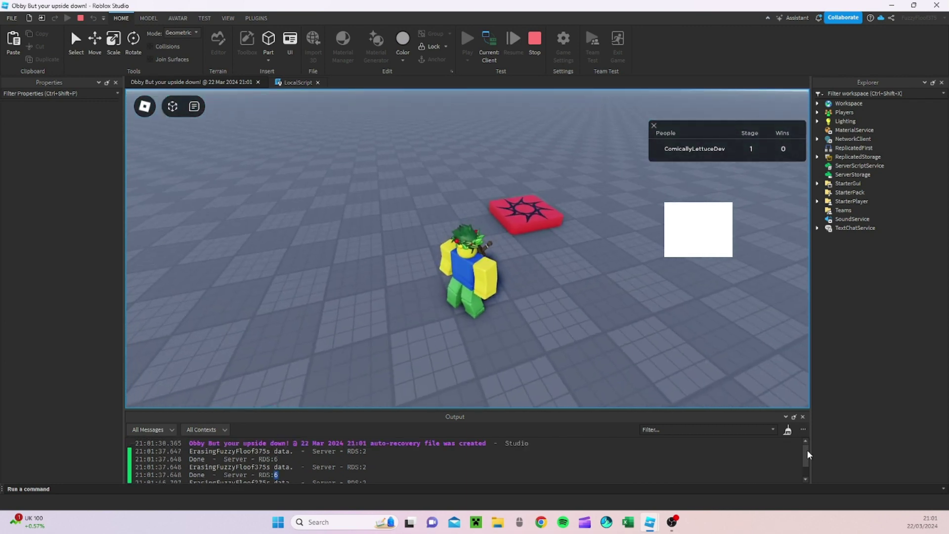
left_click(776, 447)
scroll(613, 448, "down", 1)
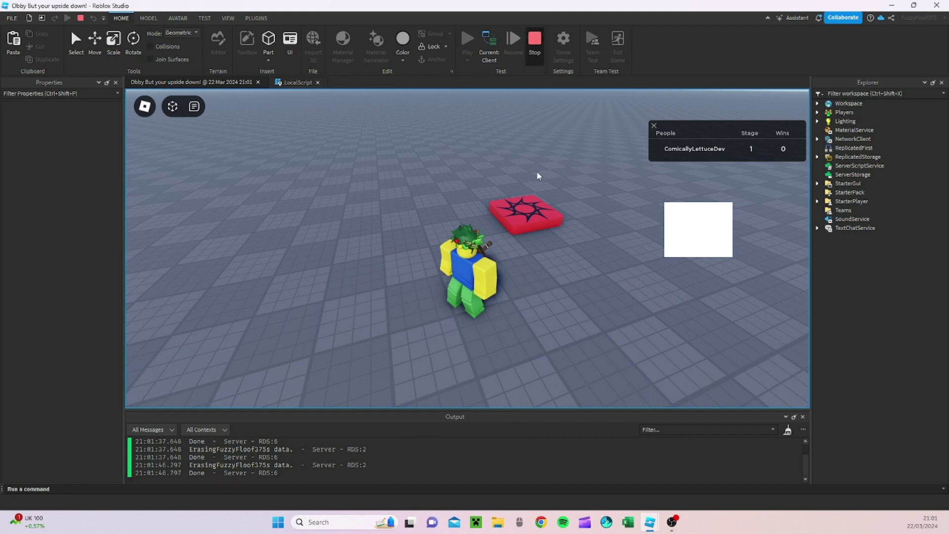
left_click(535, 42)
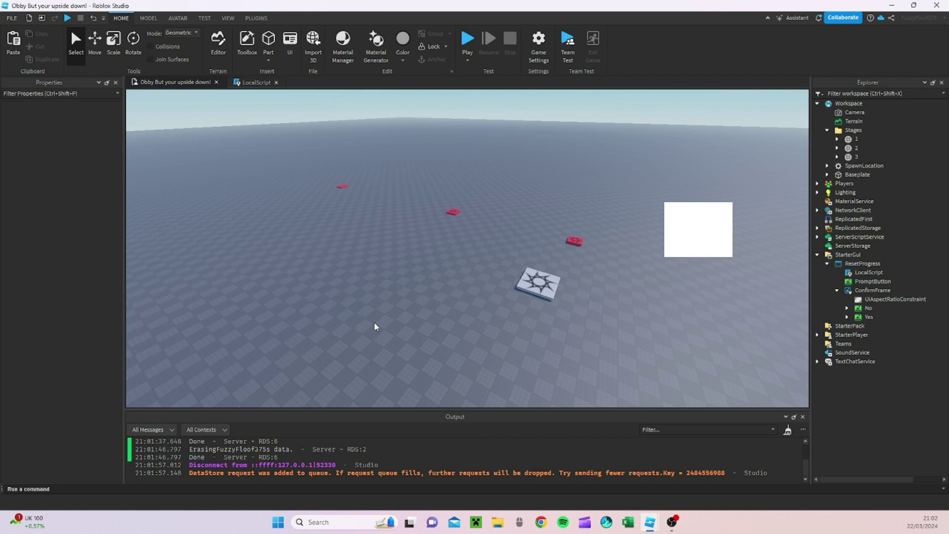
Step: Collapse ResetProgress and insert another ScreenGui into StarterGui
left_click(826, 264)
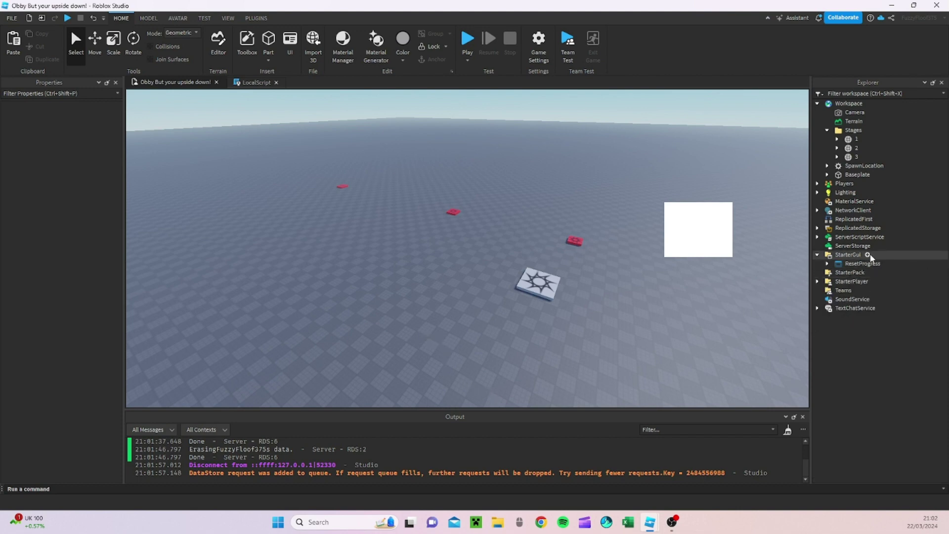
left_click(867, 255)
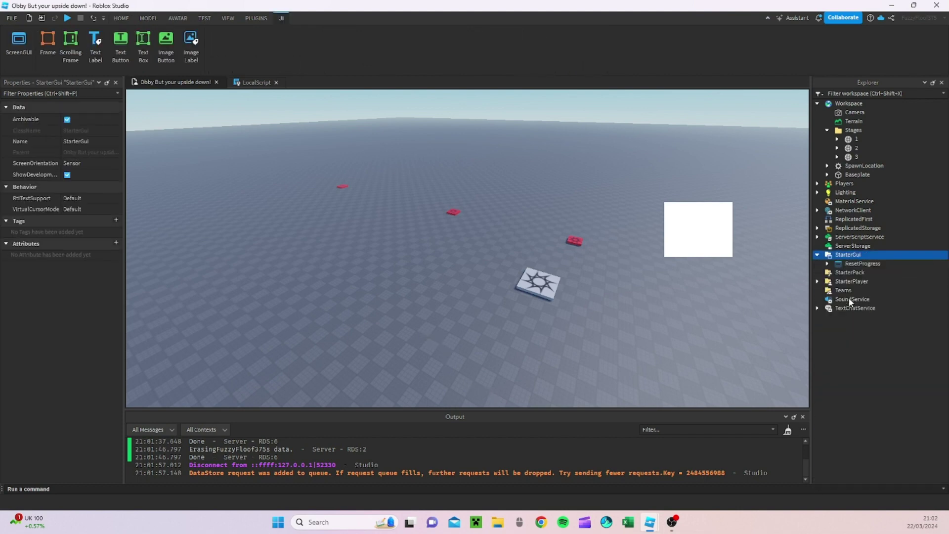
left_click(848, 298)
left_click(851, 273)
Step: Rename the new ScreenGui as ShowWins
left_click(85, 250)
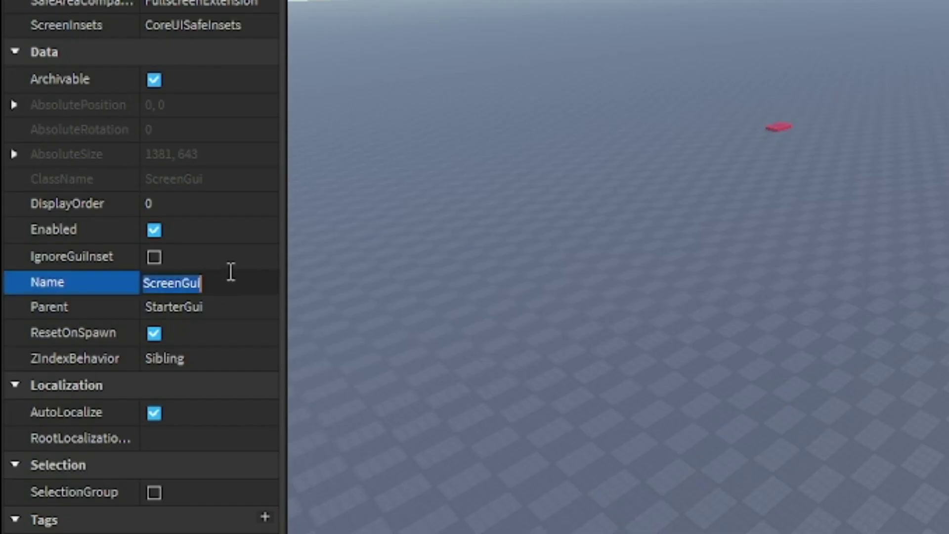
key("BackSpace")
type("Show")
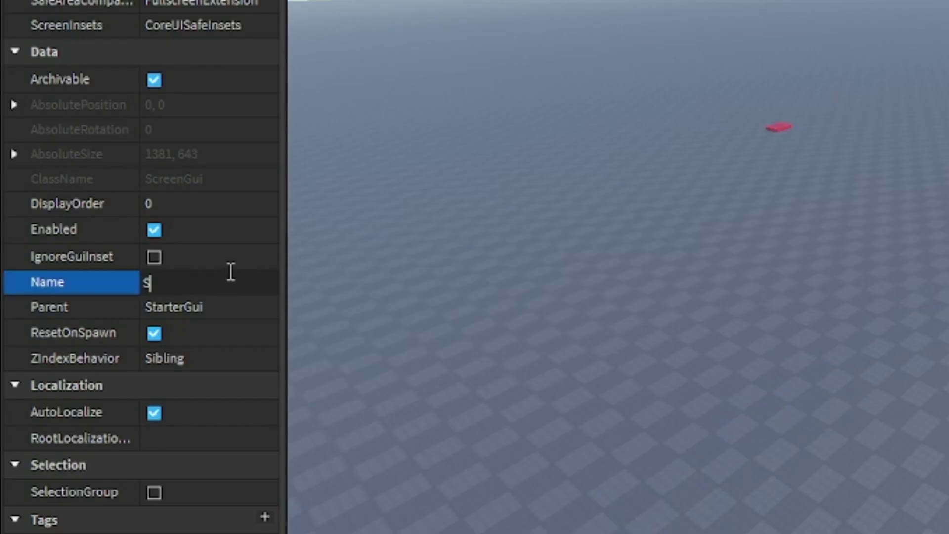
type("Wins")
key("Return")
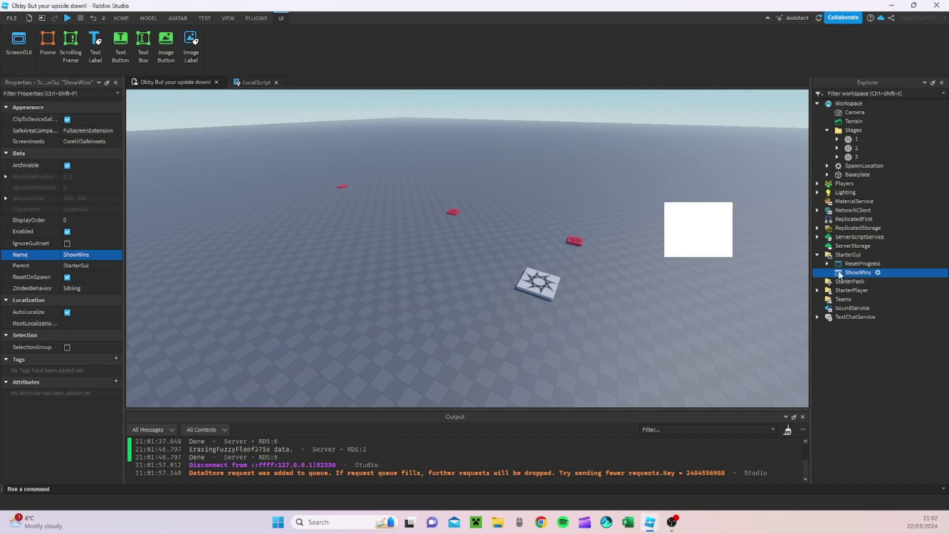
Step: Insert an ImageLabel into ShowWins and place it about 154 px from the left edge, slightly below mid-height
left_click(878, 273)
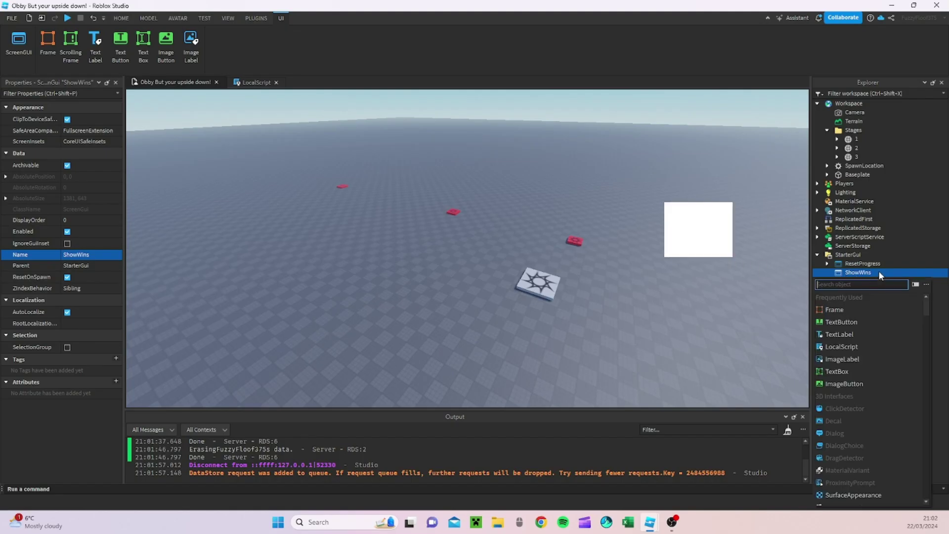
left_click(842, 364)
left_click(858, 291)
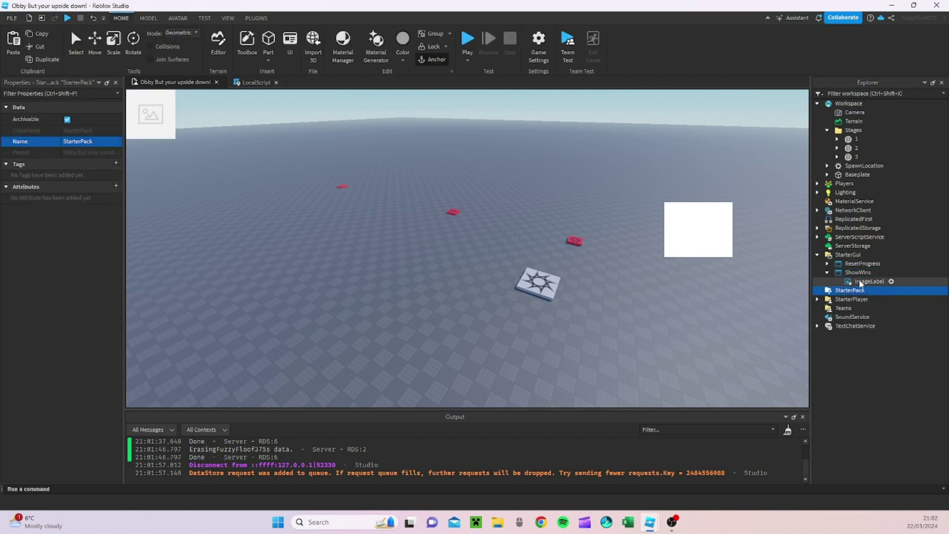
left_click(860, 282)
left_click_drag(145, 124, 221, 285)
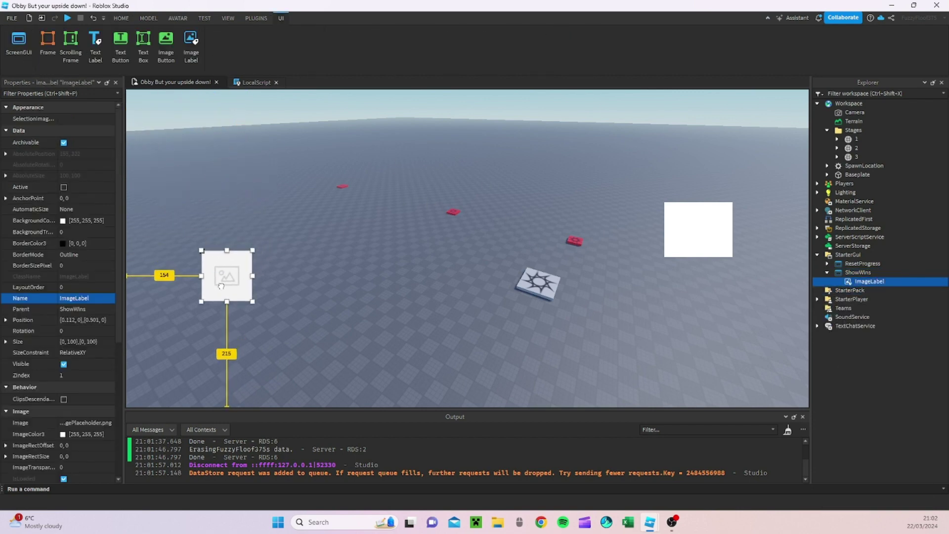
Step: Clear the Output log and widen the image label to about 219 x 100 px, about 47 px from the left edge
left_click(695, 250)
left_click(707, 269)
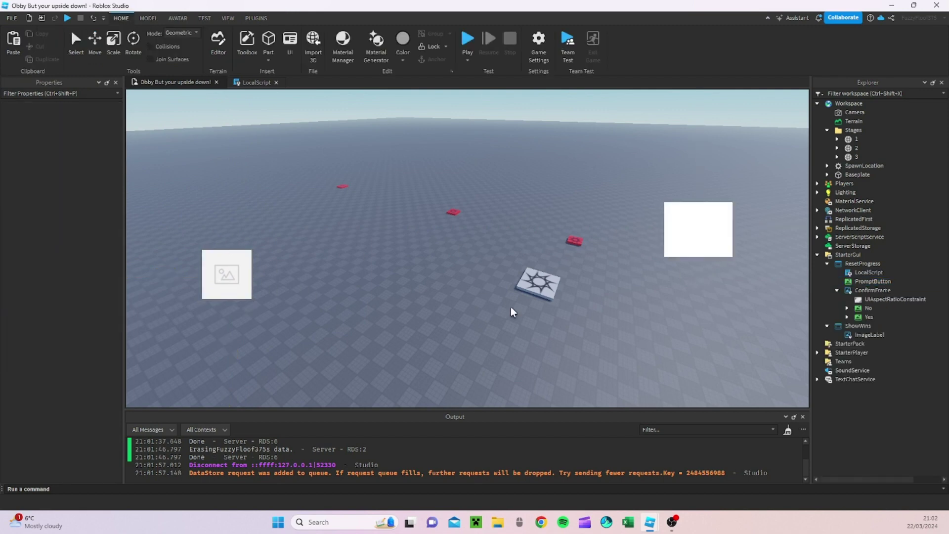
left_click(848, 335)
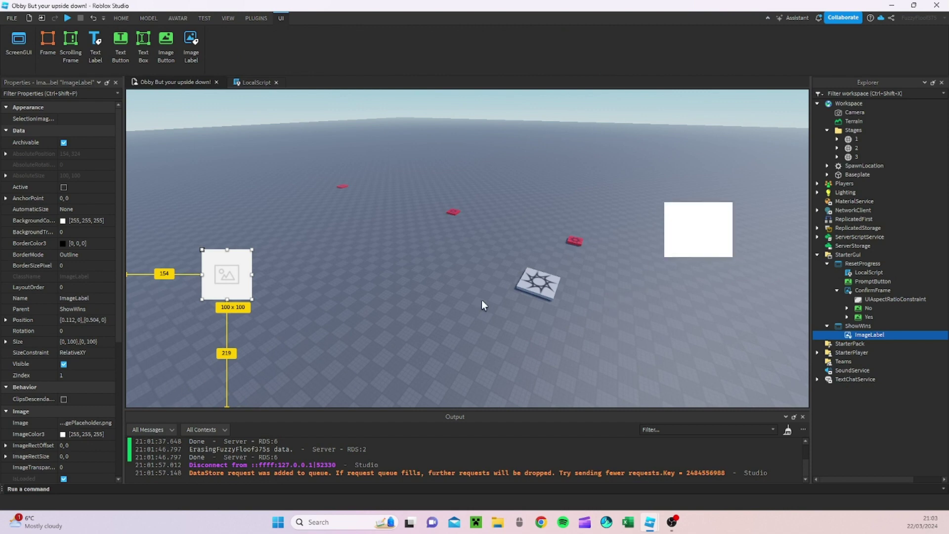
left_click(787, 430)
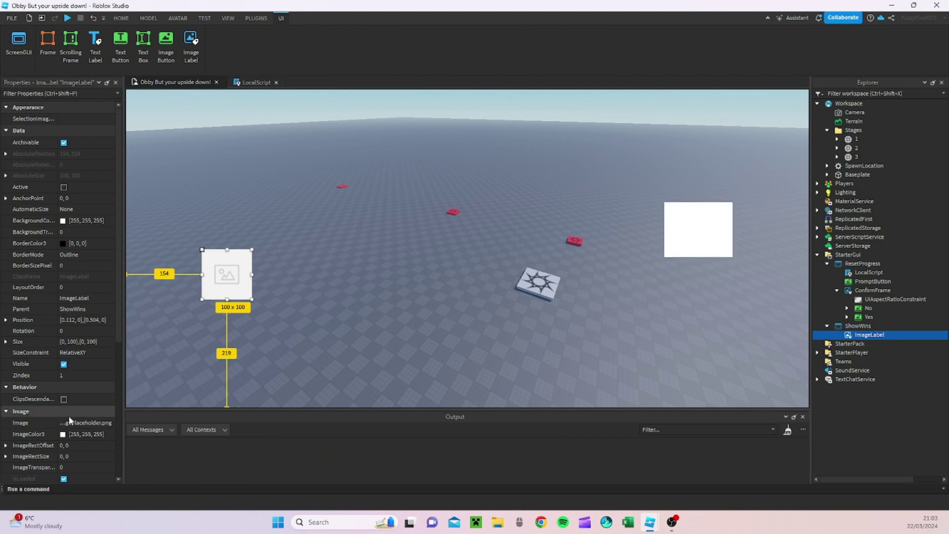
mouse_move(249, 275)
left_mouse_down()
mouse_move(200, 277)
mouse_move(257, 276)
left_mouse_up()
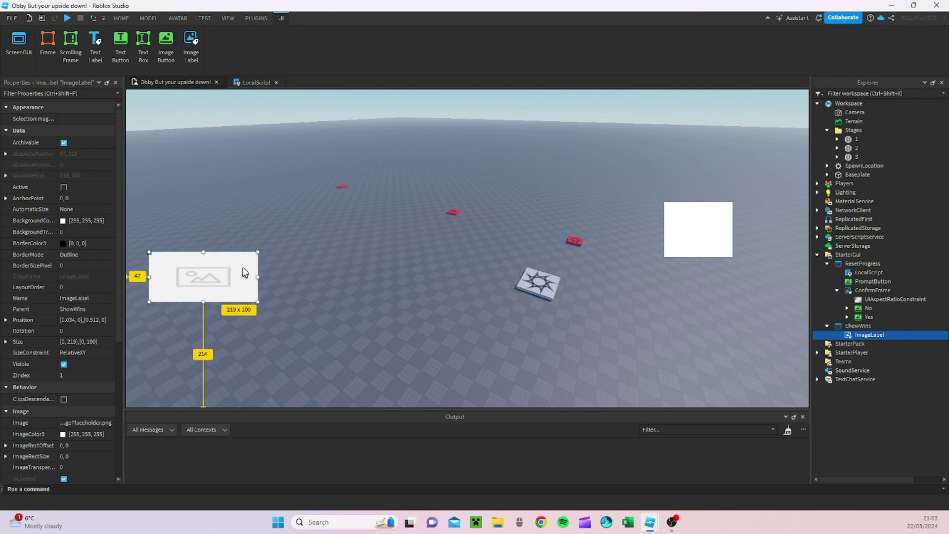
left_click(341, 304)
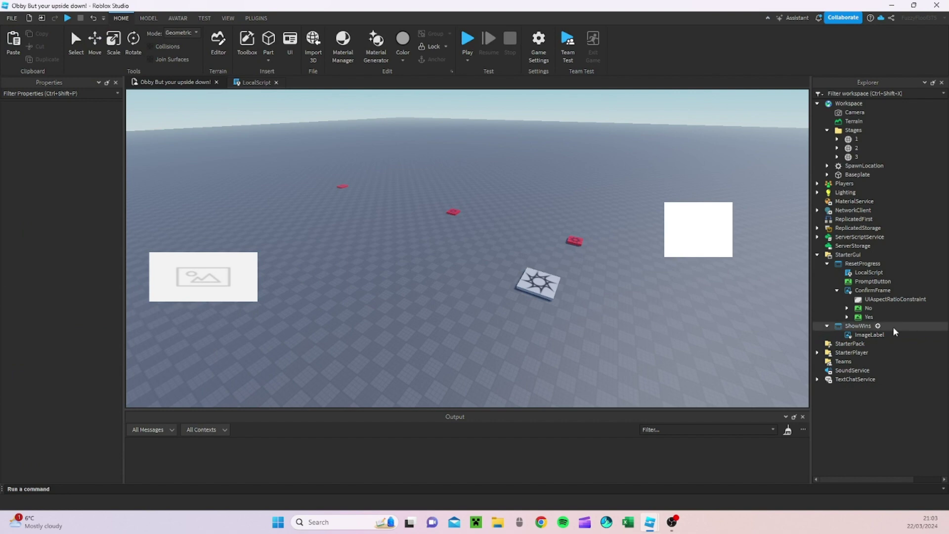
Step: Rename the image label in ShowWins as Stats Frame
left_click(867, 335)
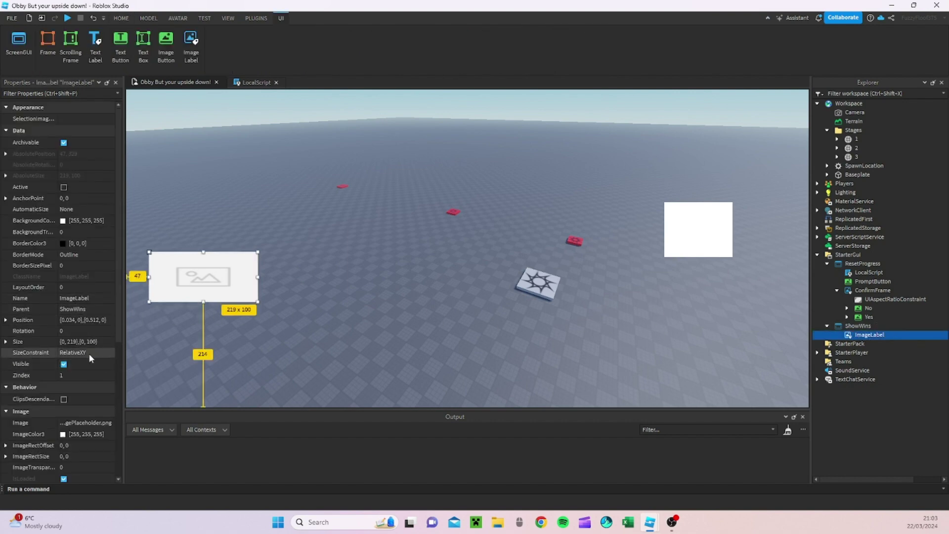
left_click(90, 298)
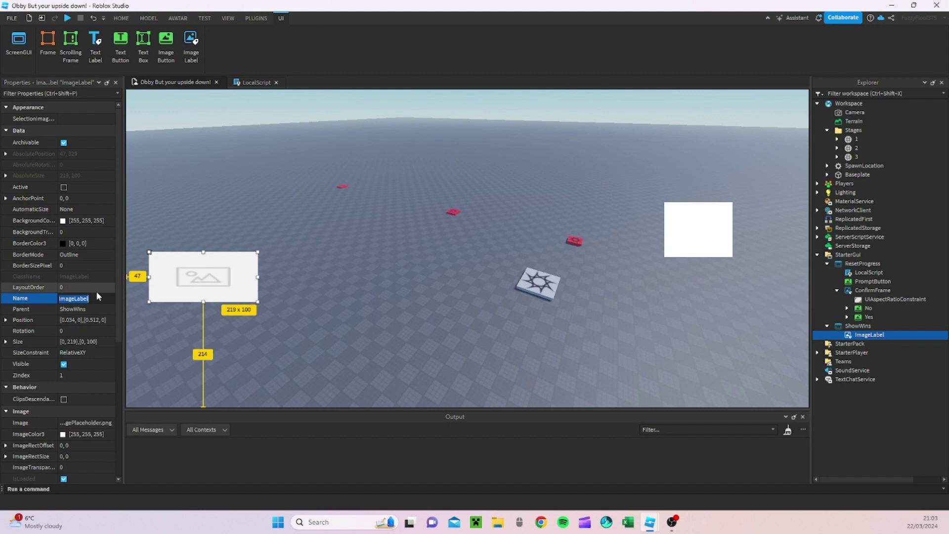
type("Stats Frame")
key("Return")
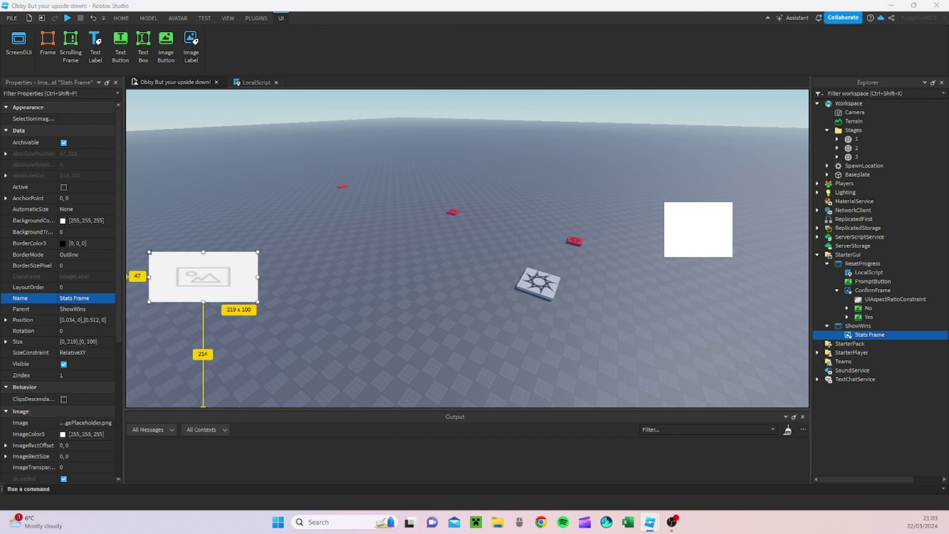
Step: Insert a TextLabel into Stats Frame and place it about 158 px from the frame's left edge, at its mid-height
left_click(435, 363)
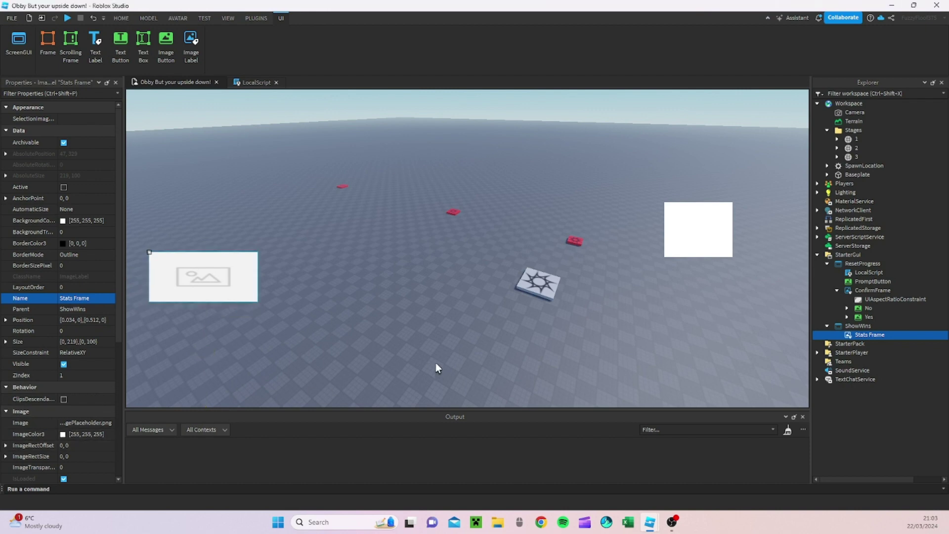
left_click(891, 334)
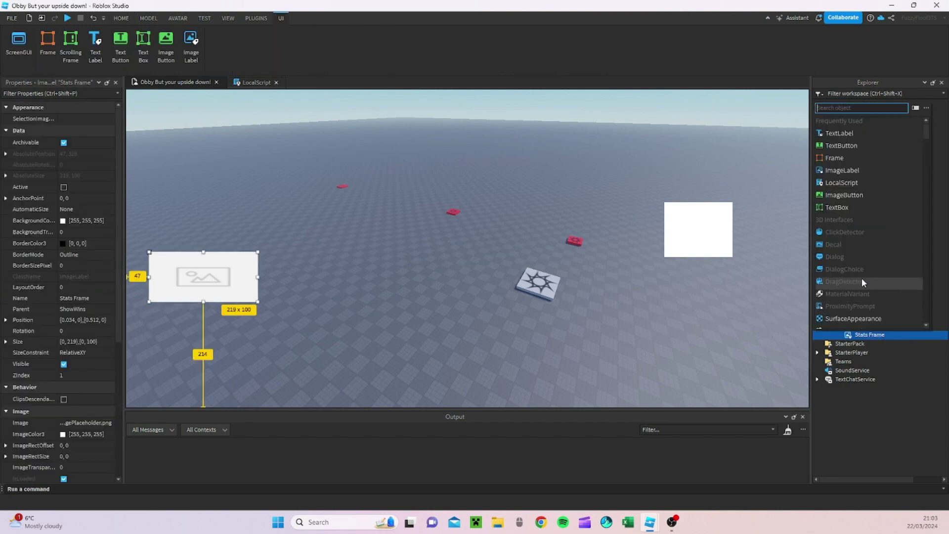
left_click(835, 128)
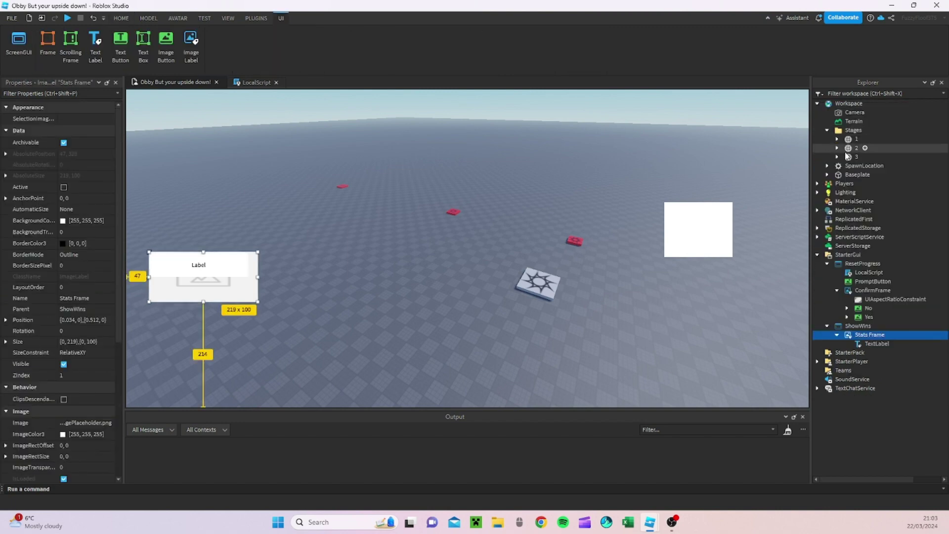
left_click(871, 344)
left_click_drag(225, 272, 266, 280)
left_click(267, 282)
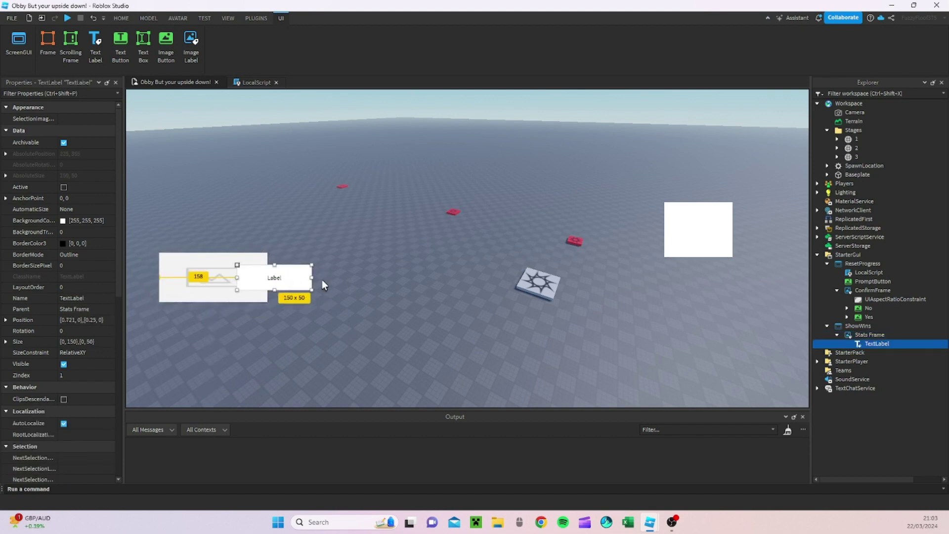
Step: Enable TextScaled on the text label inside Stats Frame and rename it as Stats Num
scroll(87, 238, "down", 8)
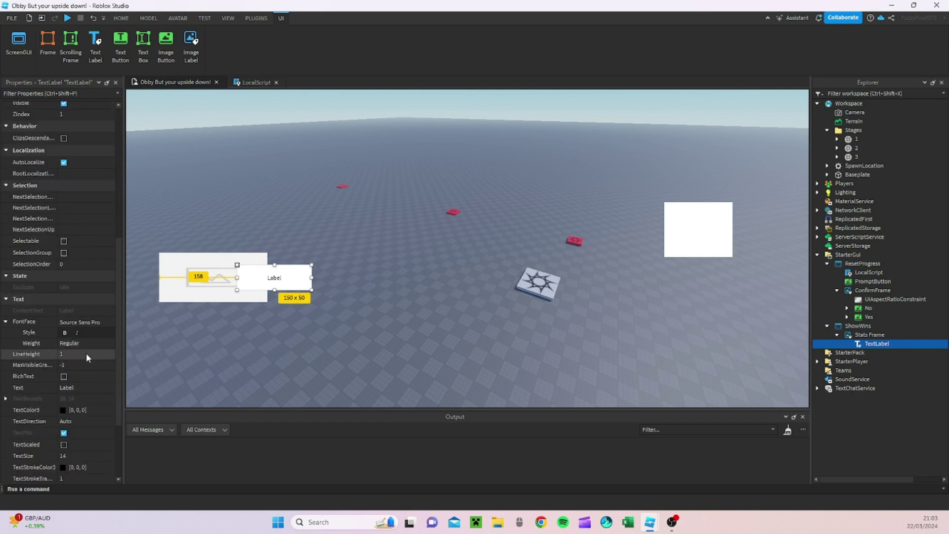
left_click(63, 445)
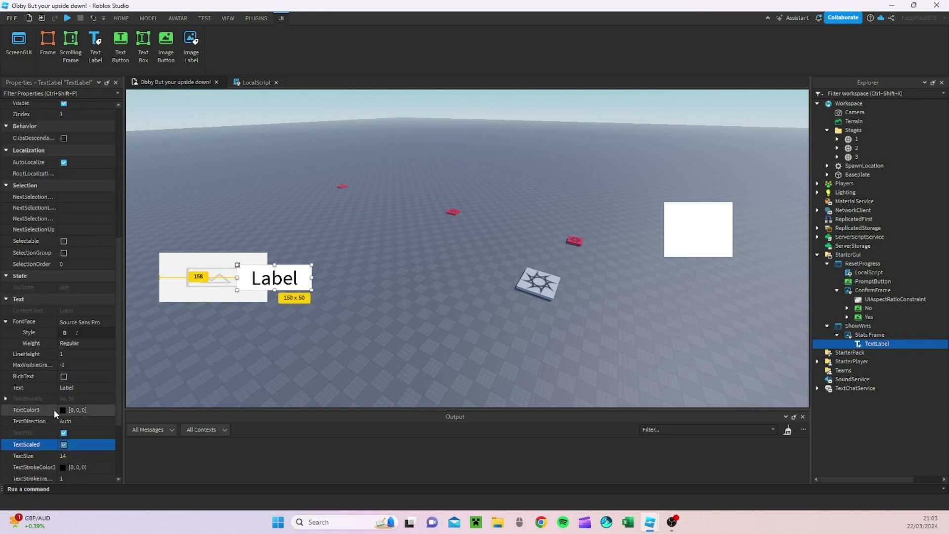
scroll(59, 349, "up", 7)
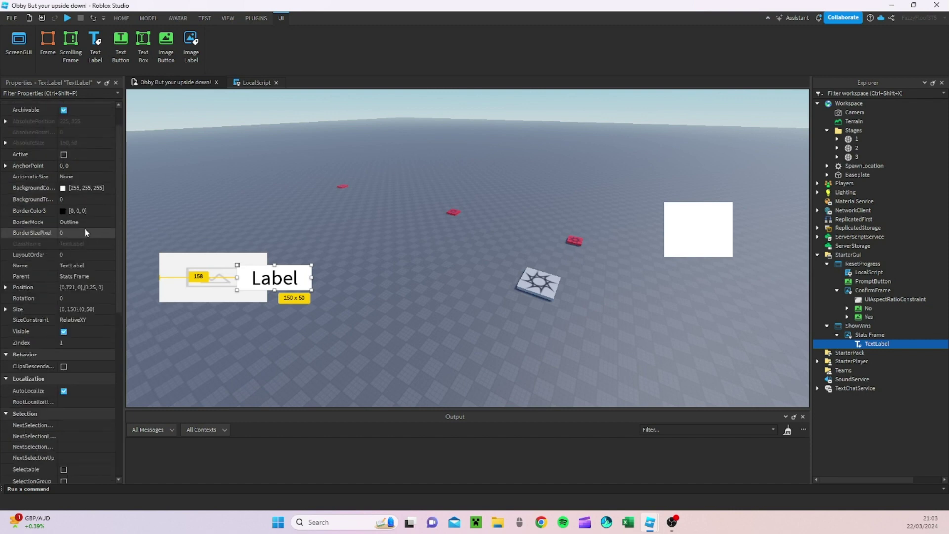
left_click(84, 266)
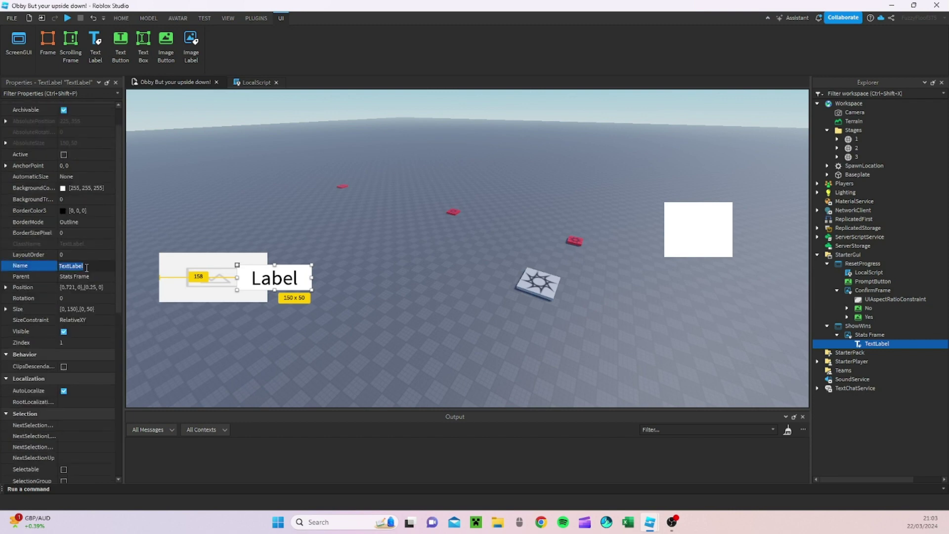
key("BackSpace")
type("Stats Num")
key("Return")
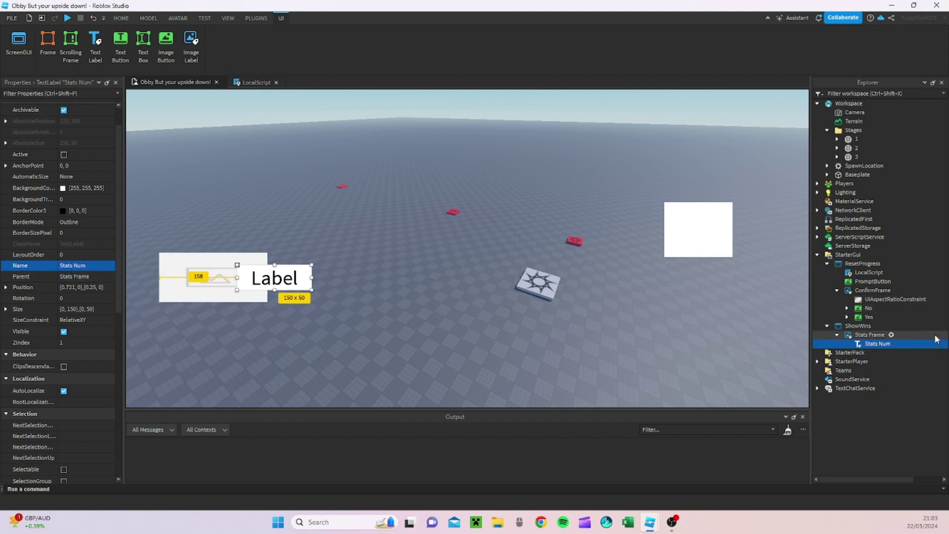
Step: Add a LocalScript to Stats Num and delete its default print line
left_click(897, 344)
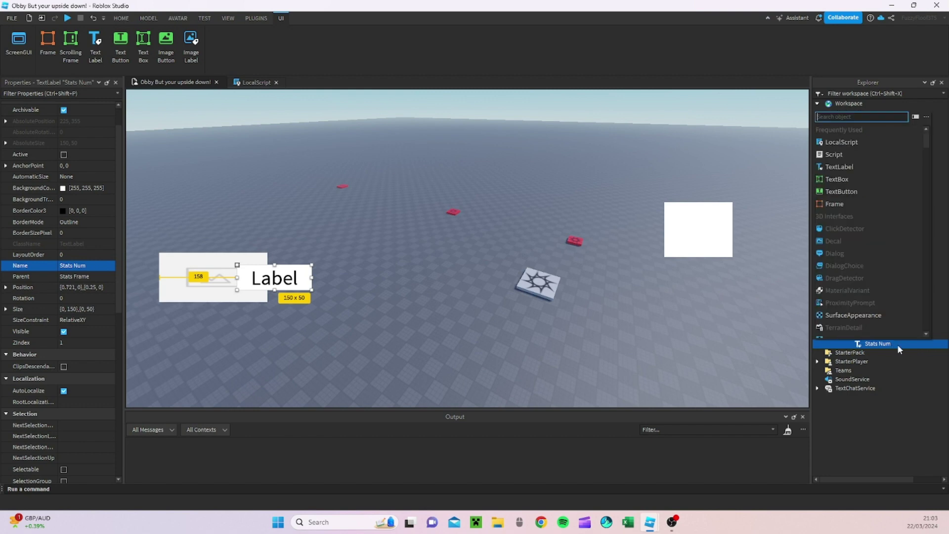
left_click(844, 143)
left_click_drag(276, 191, 151, 89)
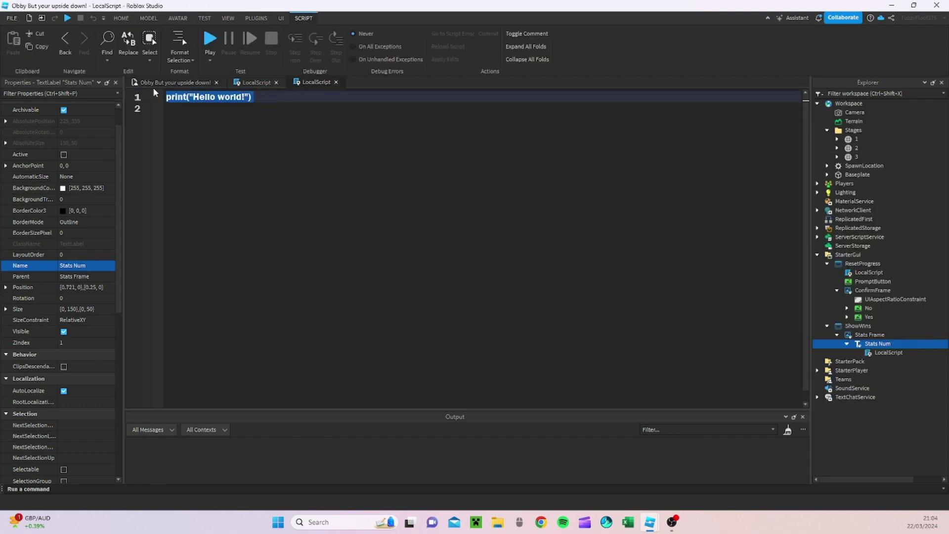
key("BackSpace")
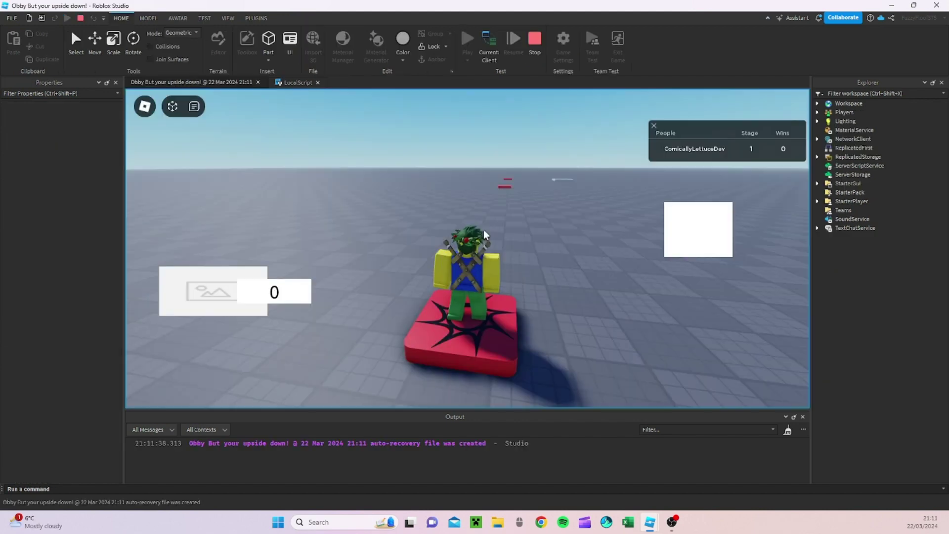
Step: Walk the character off the red stage pad in the playtest
right_click_drag(365, 255, 390, 268)
key("a")
key("w")
key("w")
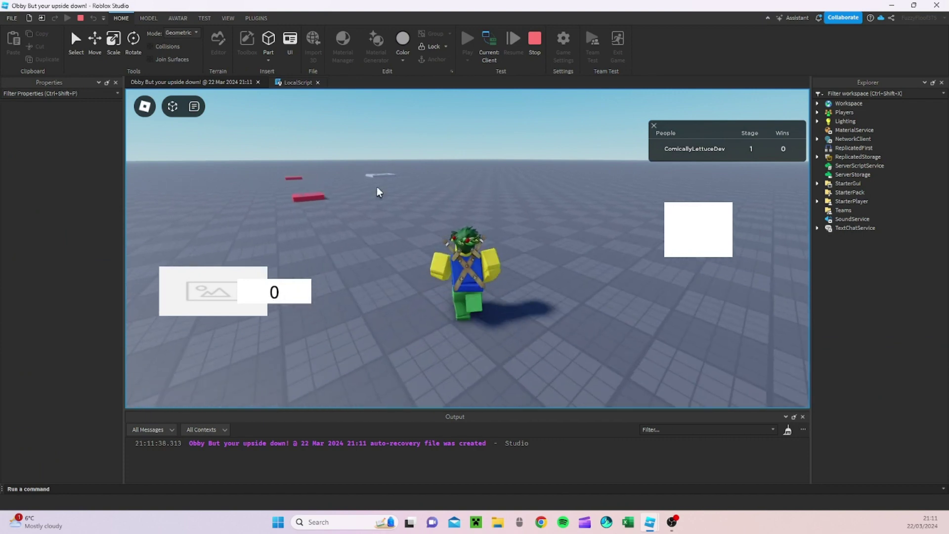
key("s")
Step: Test the wins label by setting the player's Wins value in leaderstats to 100 during the playtest
left_click(818, 112)
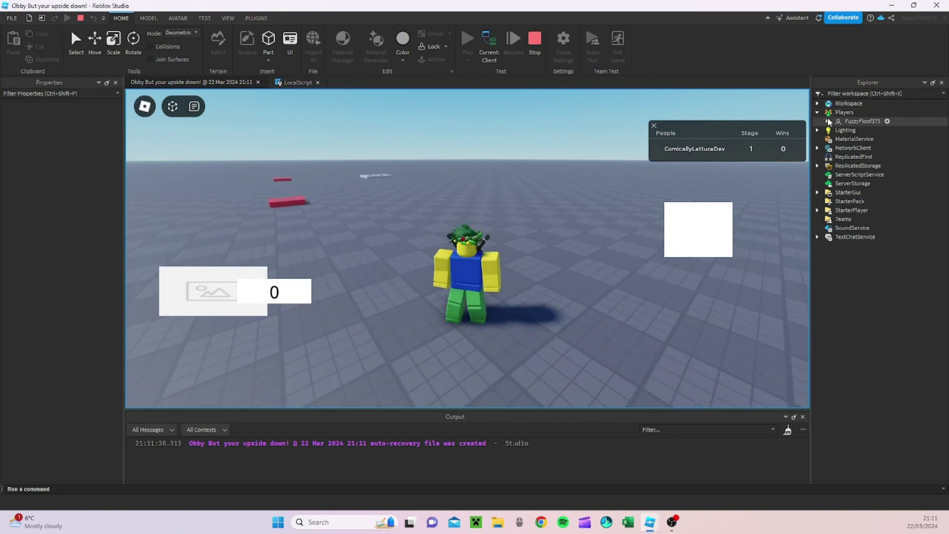
left_click(828, 121)
left_click(848, 130)
left_click(837, 130)
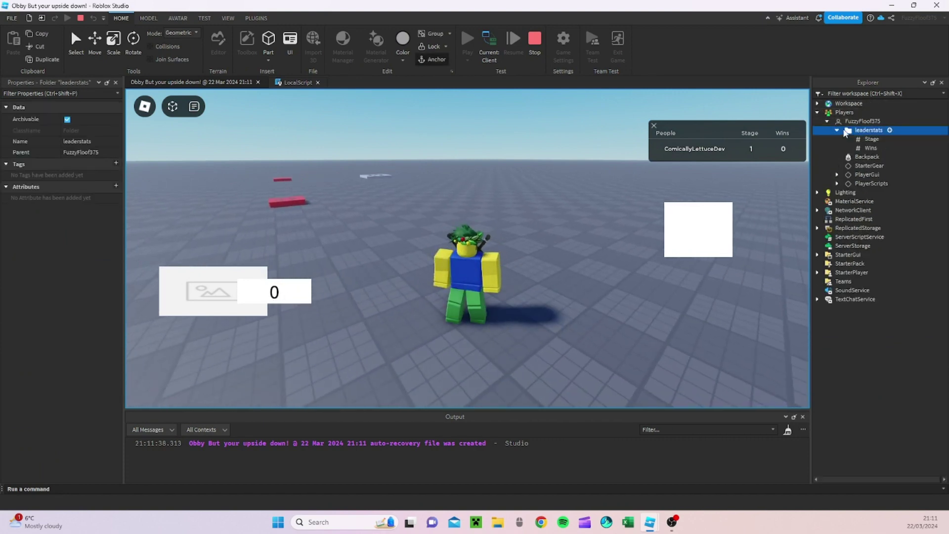
left_click(869, 148)
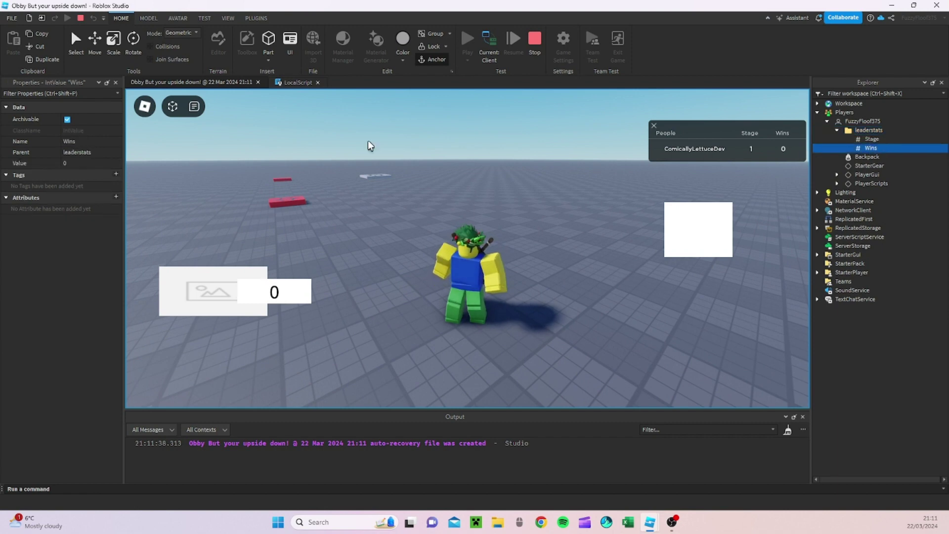
left_click(81, 162)
type("100")
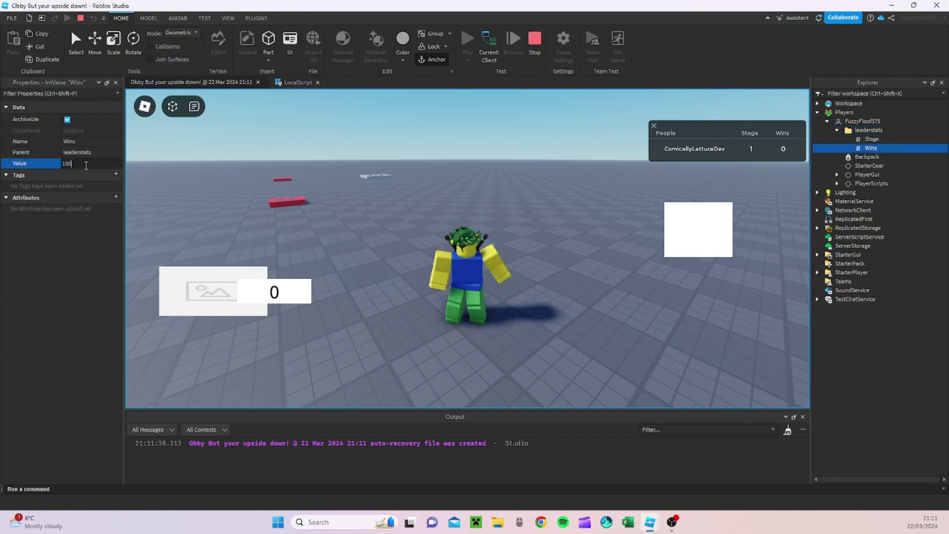
key("Return")
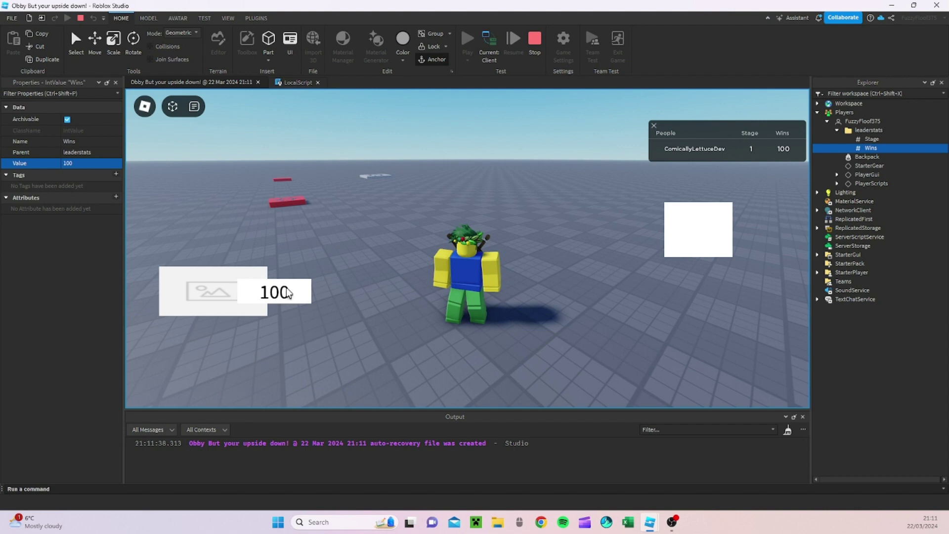
Step: Look around the character in the playtest and stop the test run
right_click_drag(444, 215, 443, 216)
key("w")
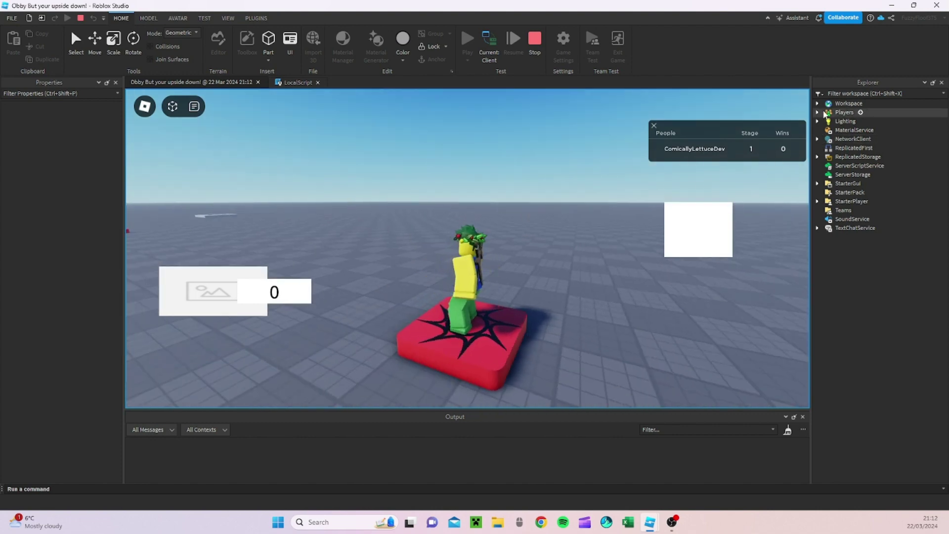
right_click_drag(477, 180, 468, 195)
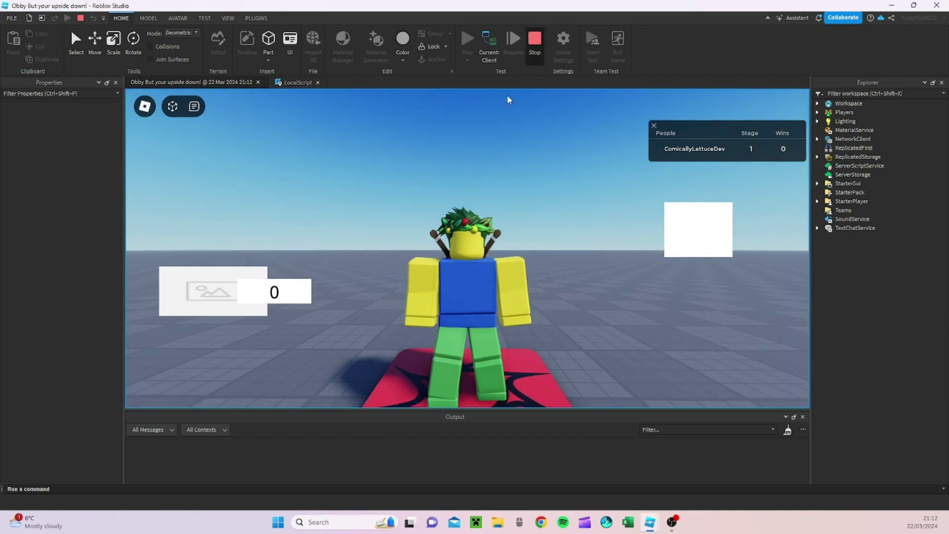
key("shift+F5")
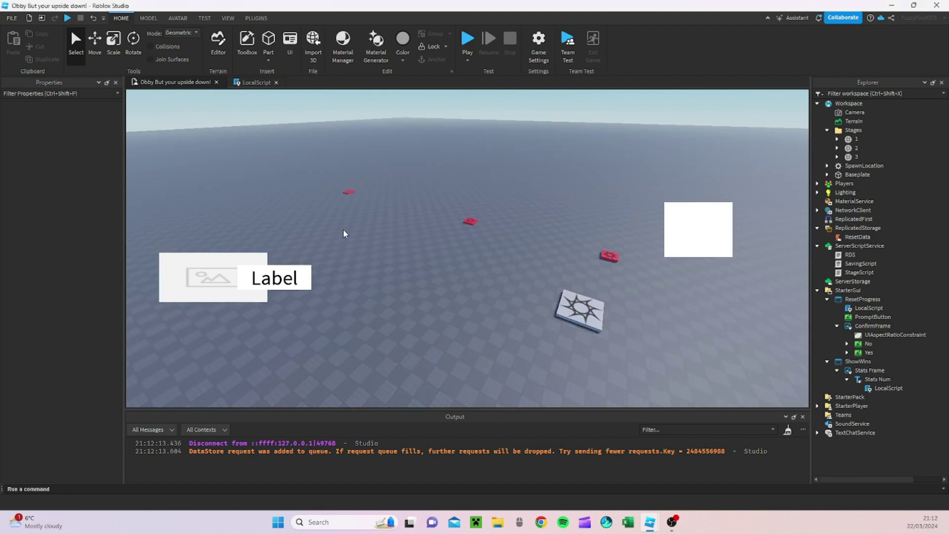
Step: Open the Stats Num LocalScript and delete the stray dash after tostring(newValue) on line 4
left_click(252, 82)
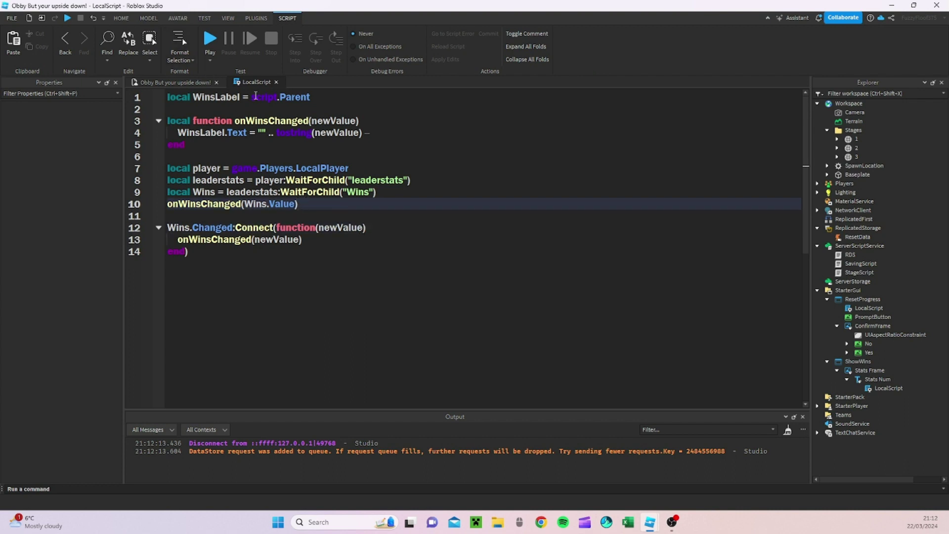
left_click_drag(186, 144, 382, 134)
left_click(381, 134)
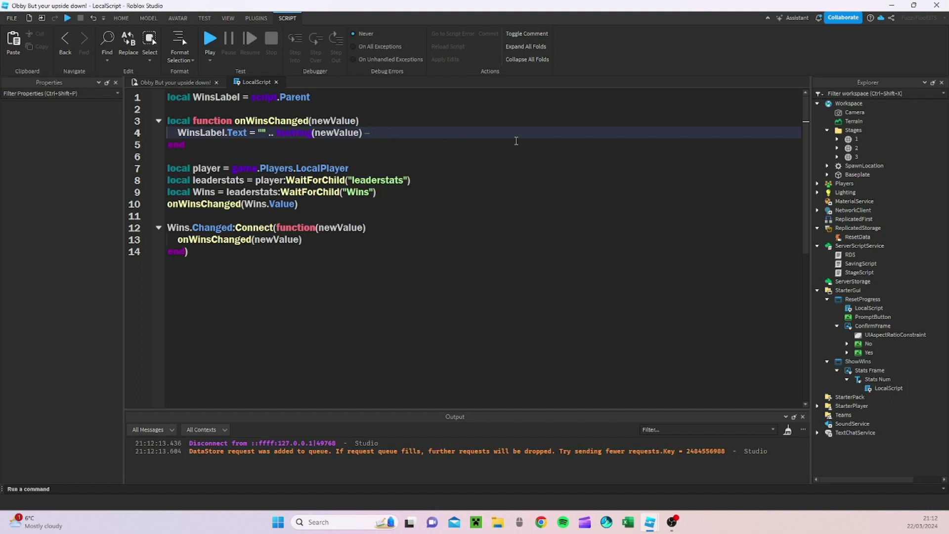
key("BackSpace")
Step: Review the LocalScript's leaderstats and Wins lookups, the onWinsChanged call and the Wins.Changed connection
left_click(306, 181)
left_click_drag(356, 192, 327, 209)
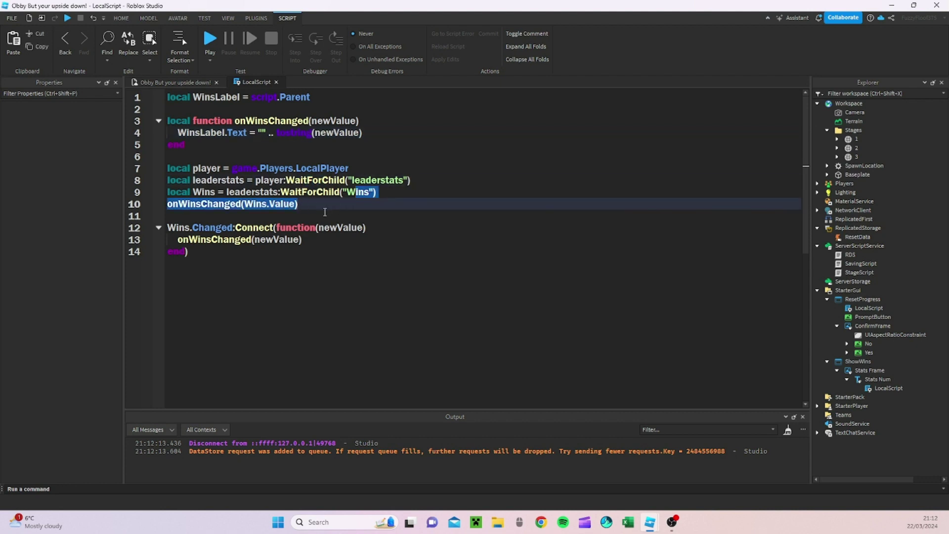
left_click(318, 211)
left_click(265, 206)
left_click(317, 213)
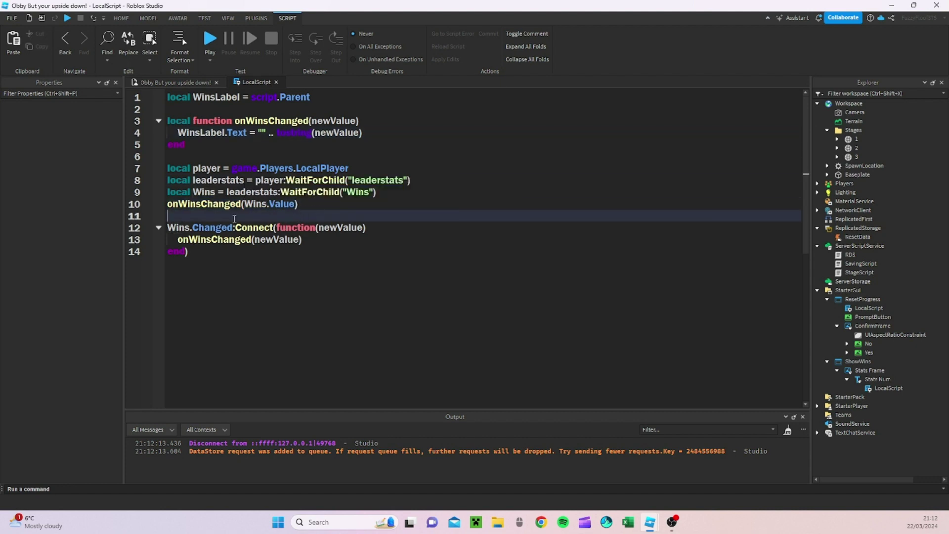
left_click_drag(221, 250, 157, 94)
key("Right")
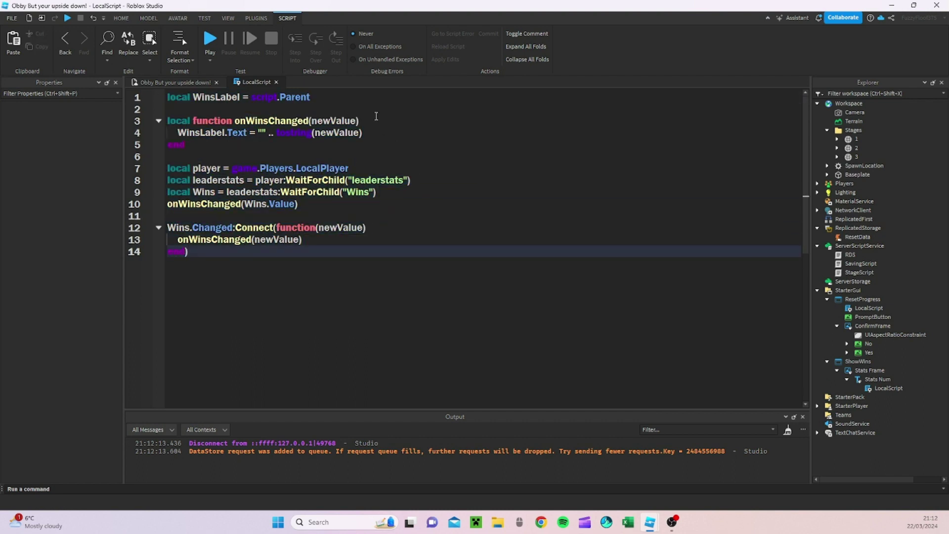
Step: Return to the 3D scene and collapse ServerScriptService and the ResetProgress and ShowWins screens in the object tree
left_click(173, 81)
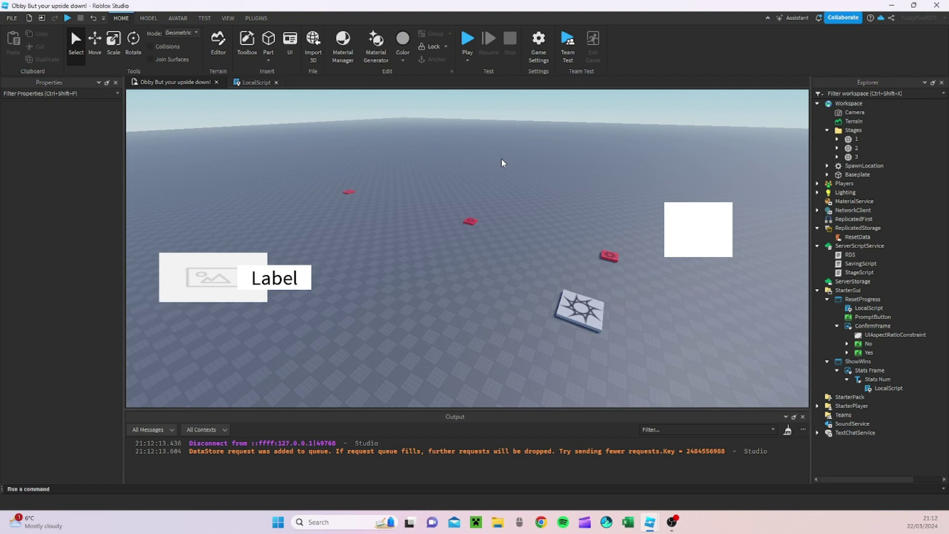
left_click(817, 246)
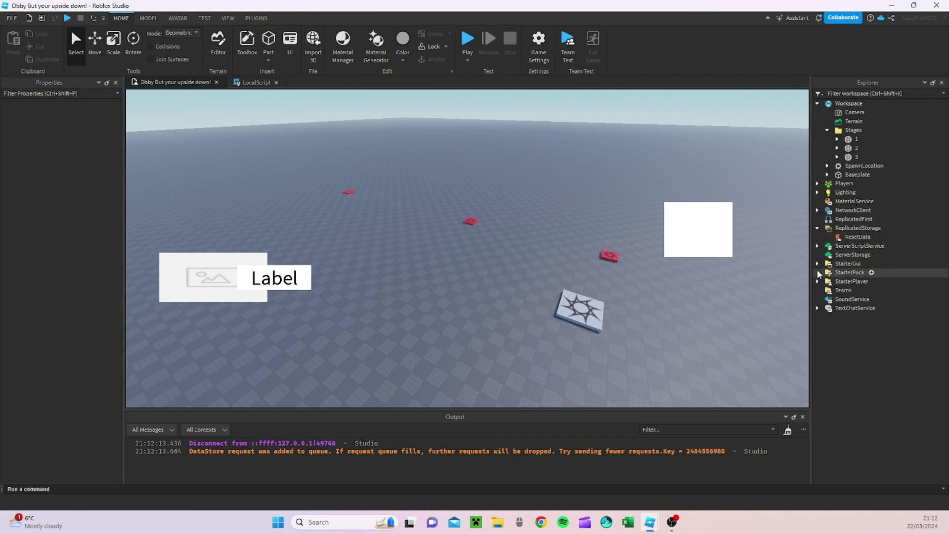
left_click(826, 272)
left_click(827, 281)
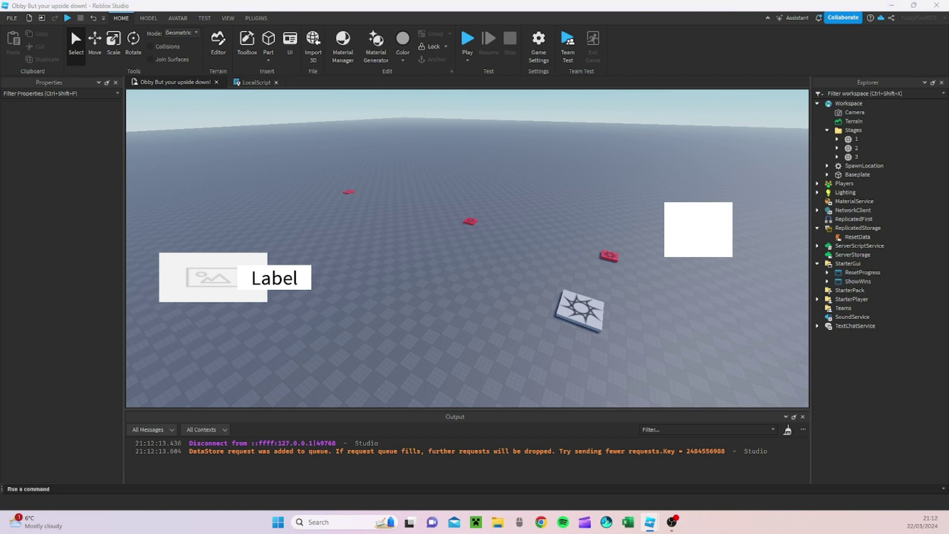
Step: Insert a block part into the Workspace near the stage pads and rename it as WIN
right_click_drag(393, 296, 402, 239)
scroll(402, 239, "up", 2)
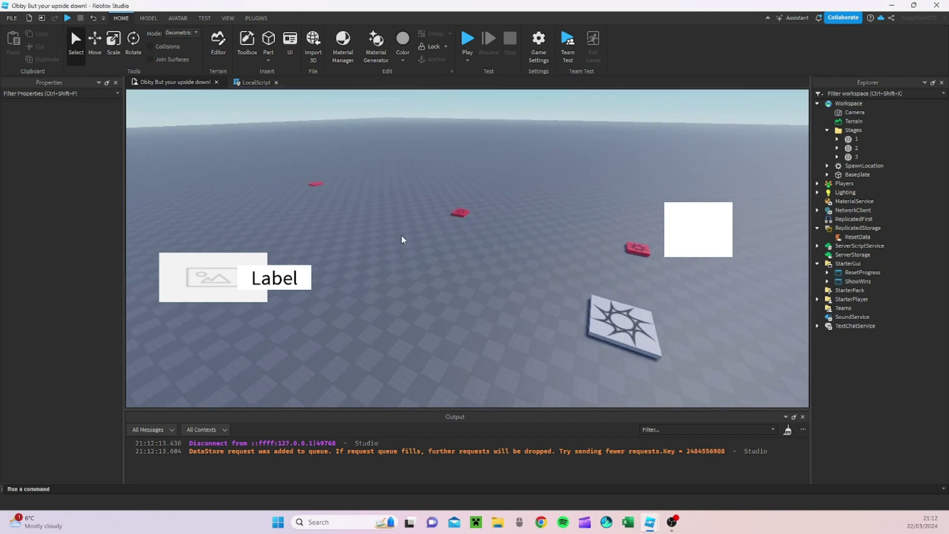
left_click(272, 44)
scroll(425, 200, "up", 4)
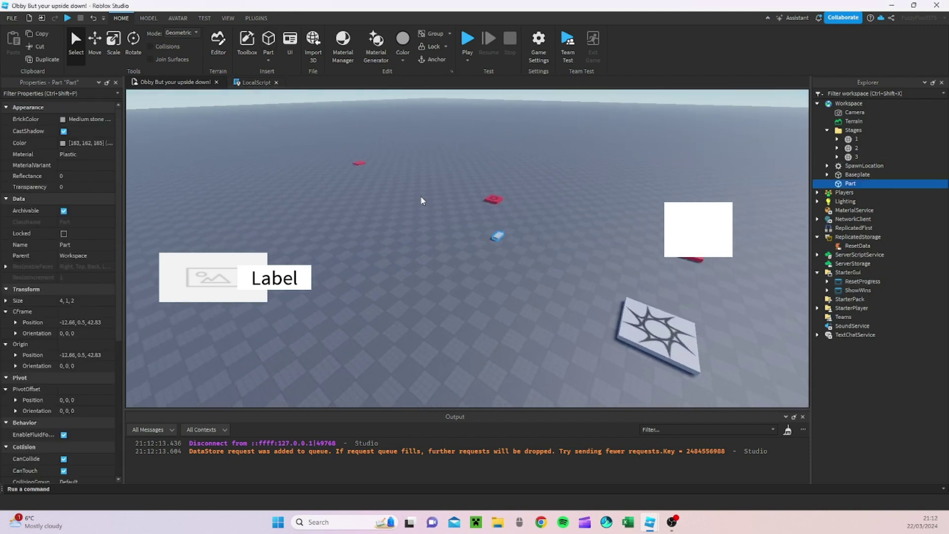
left_click(92, 245)
type("W")
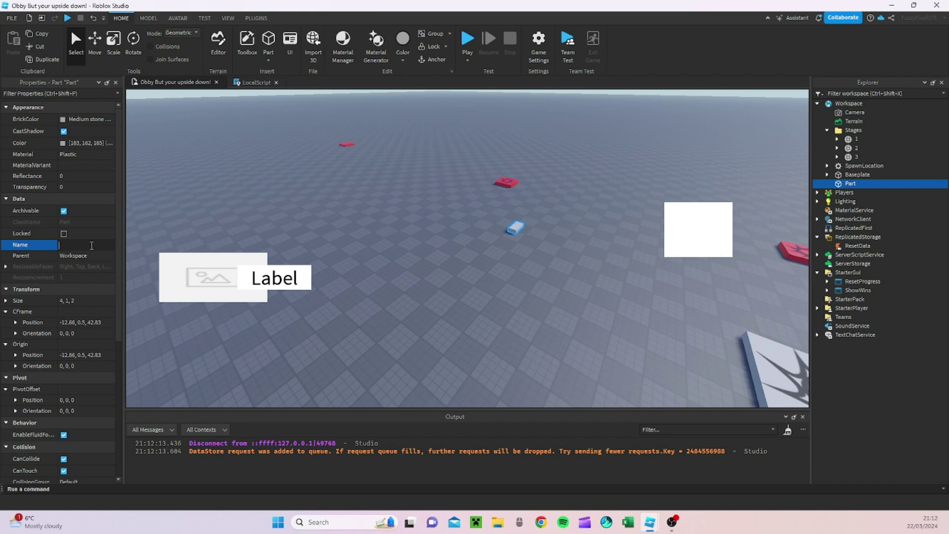
type("IN")
key("Return")
Step: Add a ProximityPrompt to the WIN part
right_click_drag(555, 299, 555, 302)
left_click(860, 184)
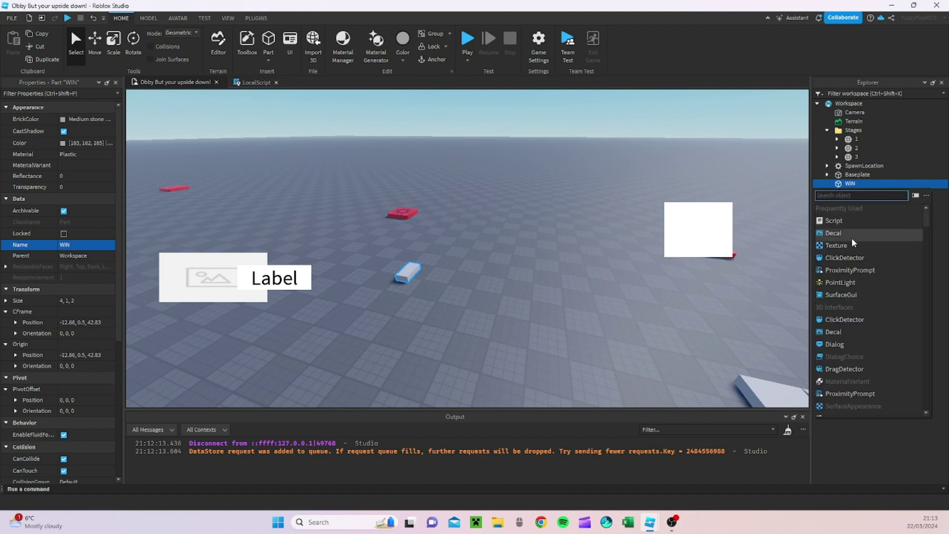
left_click(853, 271)
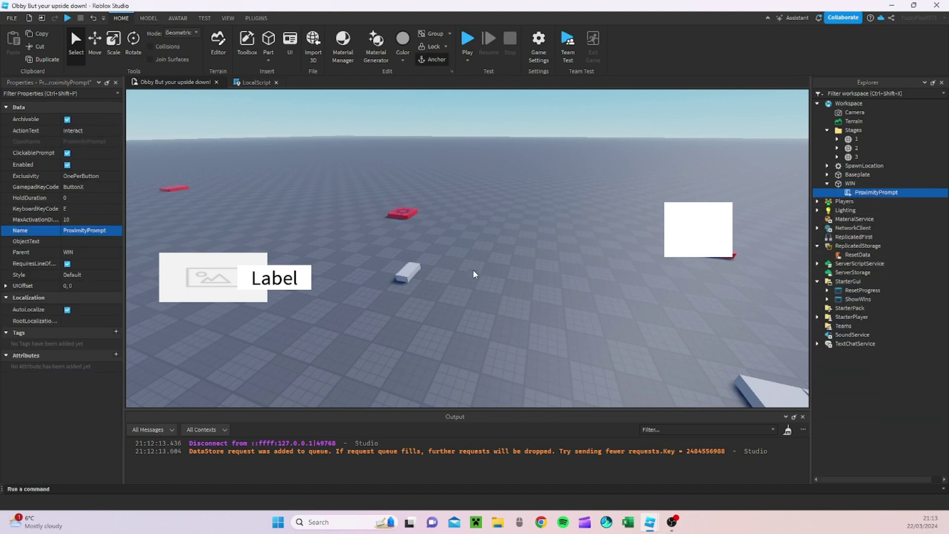
right_click_drag(474, 275, 460, 282)
key("w")
right_click_drag(339, 254, 362, 250)
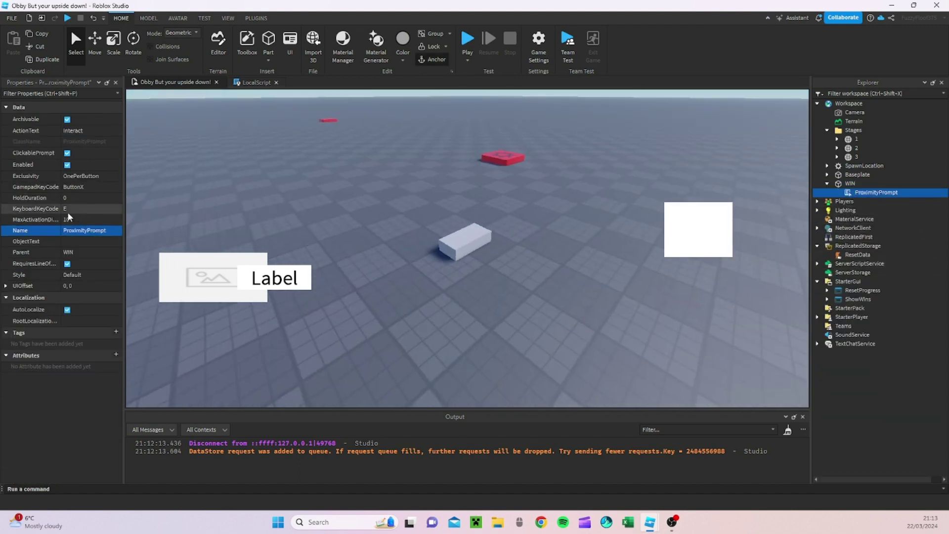
Step: Set the proximity prompt's HoldDuration to 5
left_click(93, 197)
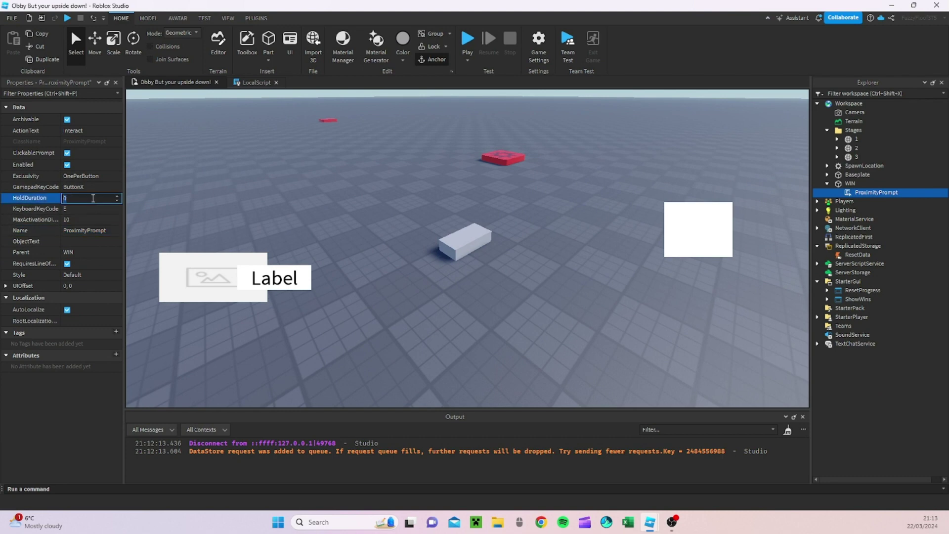
type("5")
key("Return")
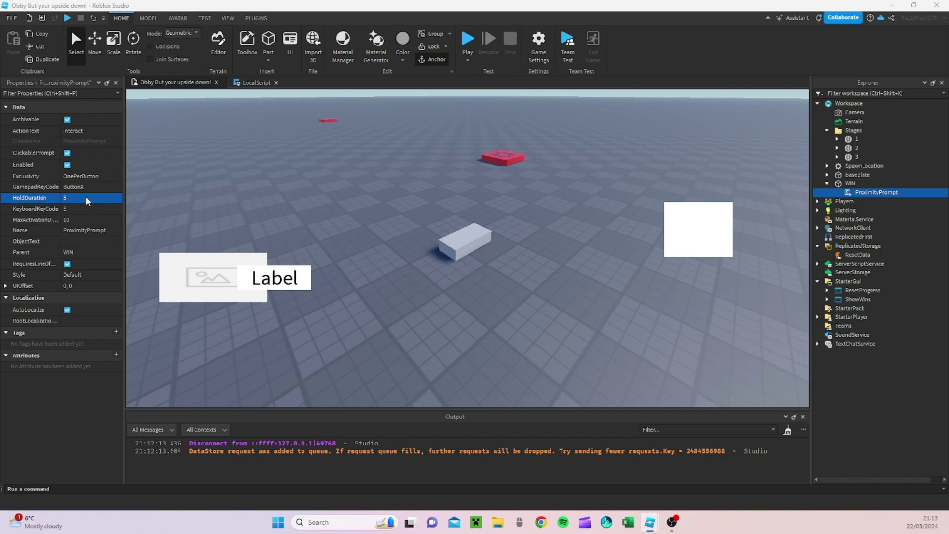
Step: Change the proximity prompt's ActionText to WIN!!! and deselect the prompt
left_click(98, 131)
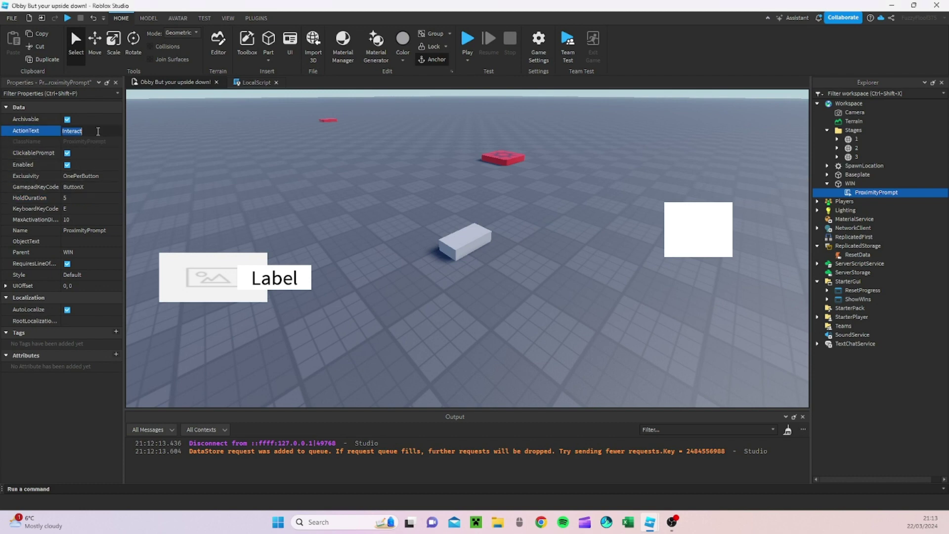
type("WINS!!!")
key("Left")
key("Left")
key("Left")
key("BackSpace")
key("Return")
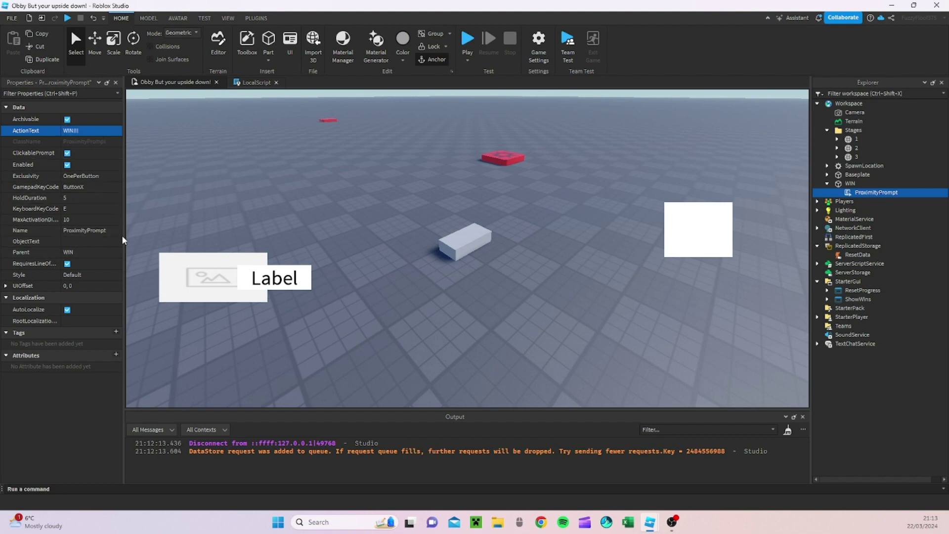
left_click(346, 220)
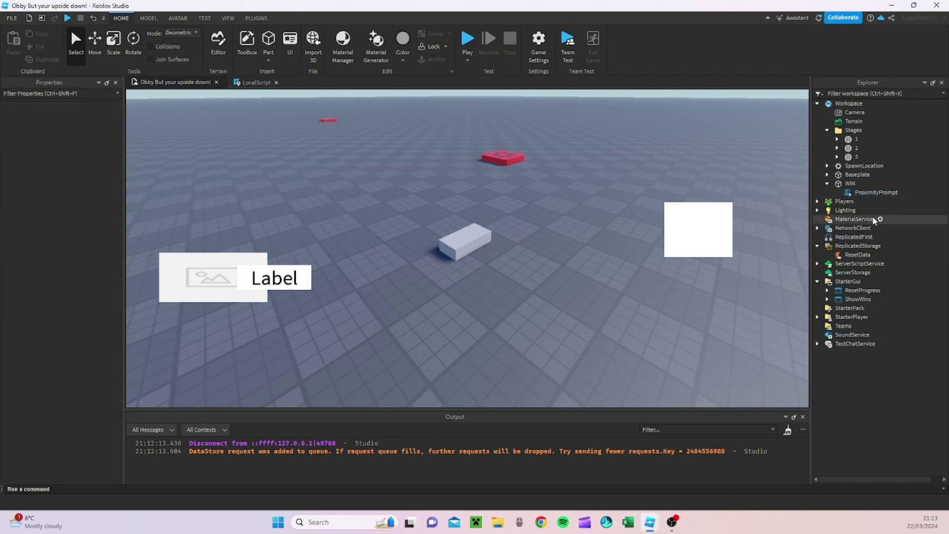
Step: Add a Script to the WIN part and delete its default Hello world line
left_click(861, 184)
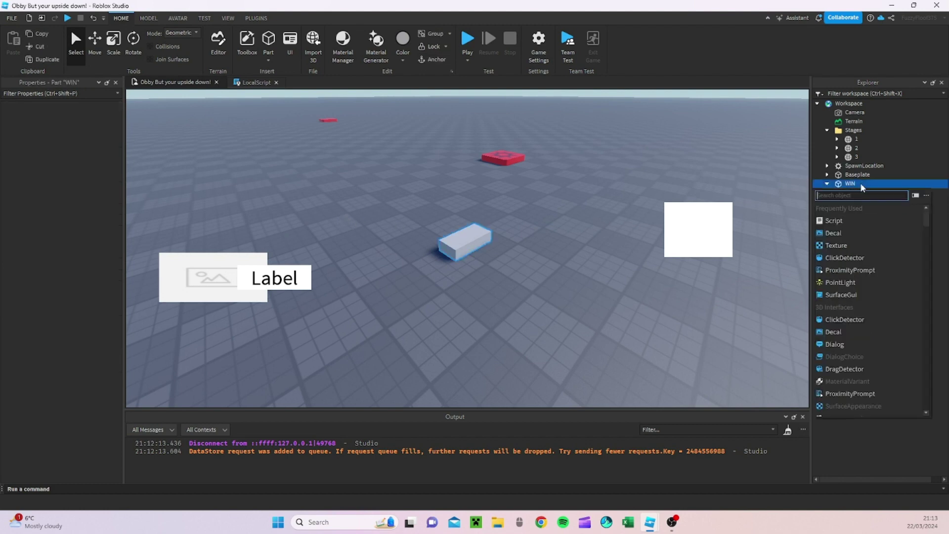
left_click(841, 220)
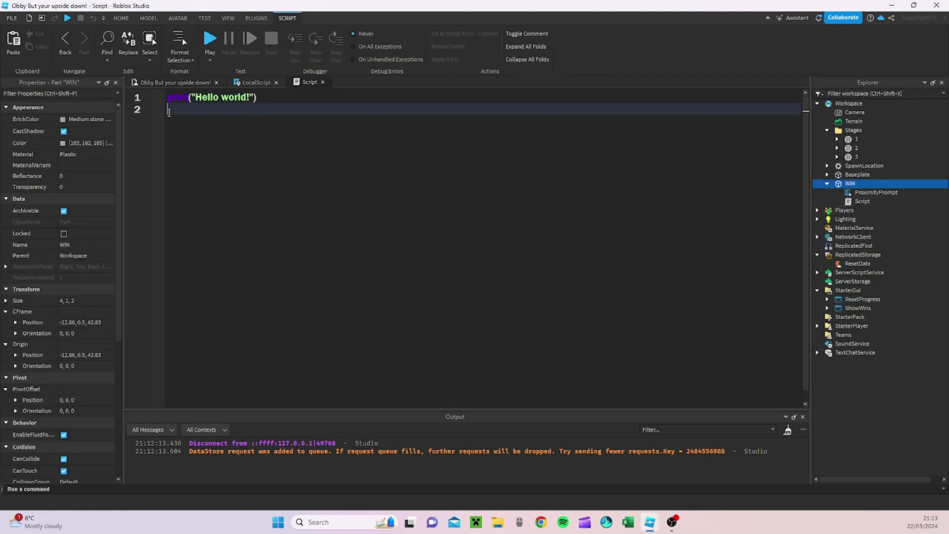
left_click_drag(168, 112, 164, 103)
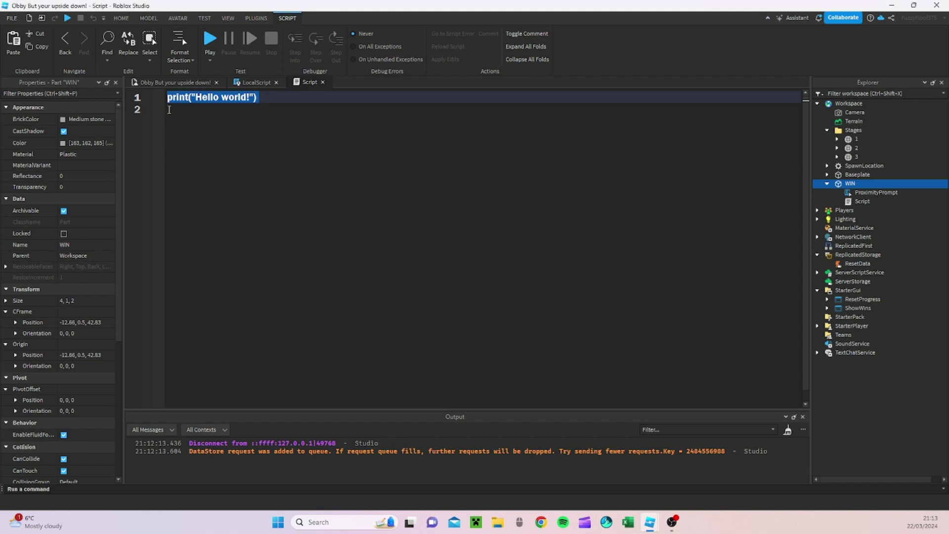
key("BackSpace")
Step: Declare a local variable WinPart in the new script as script.Parent
type("lo")
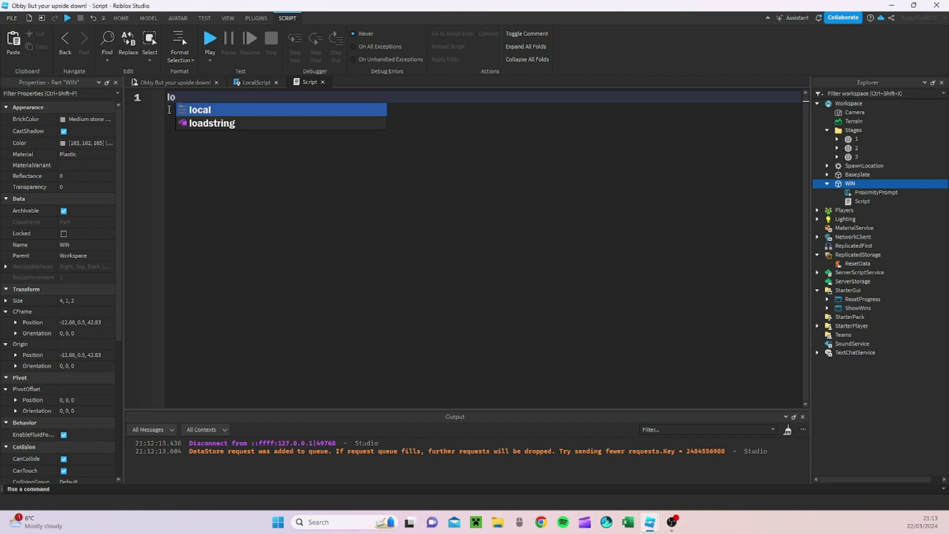
type("cal Win")
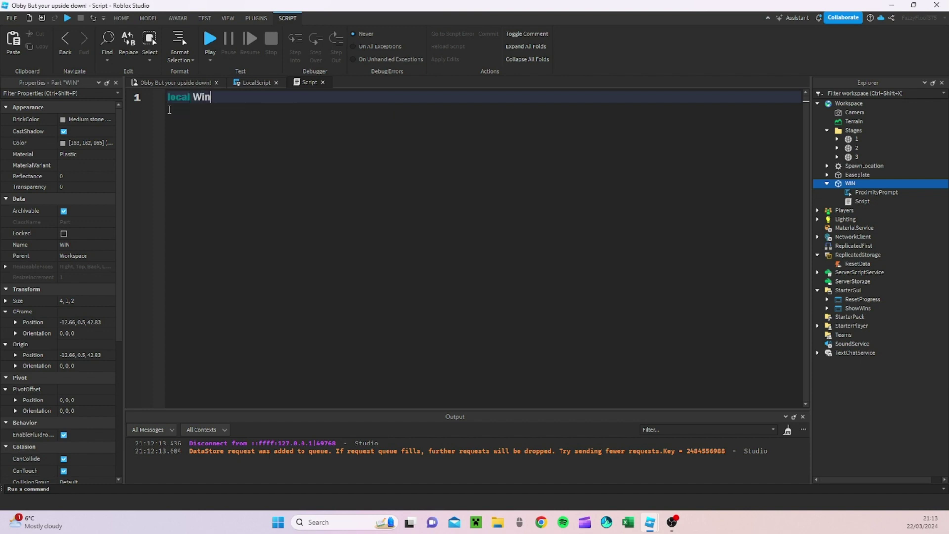
type("Part = s")
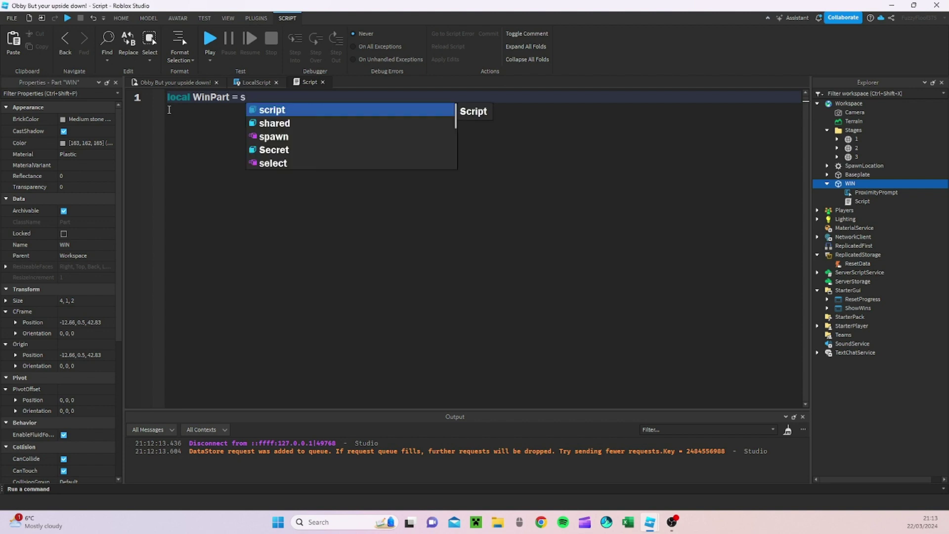
key("Tab")
type(".Parent")
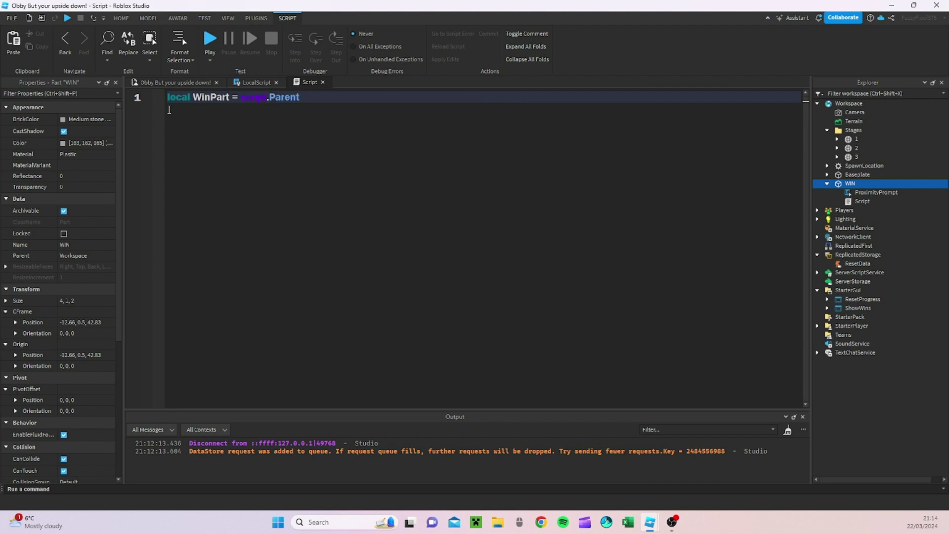
Step: Declare a local variable PPS on line 2 as game:GetService("ProximityPromptService")
key("Return")
type("local")
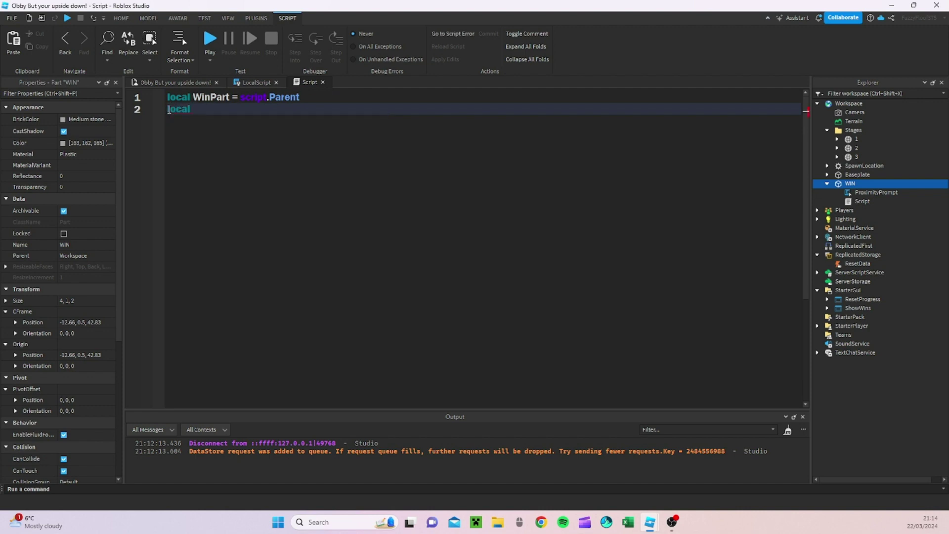
type("PPS = game:GetService()")
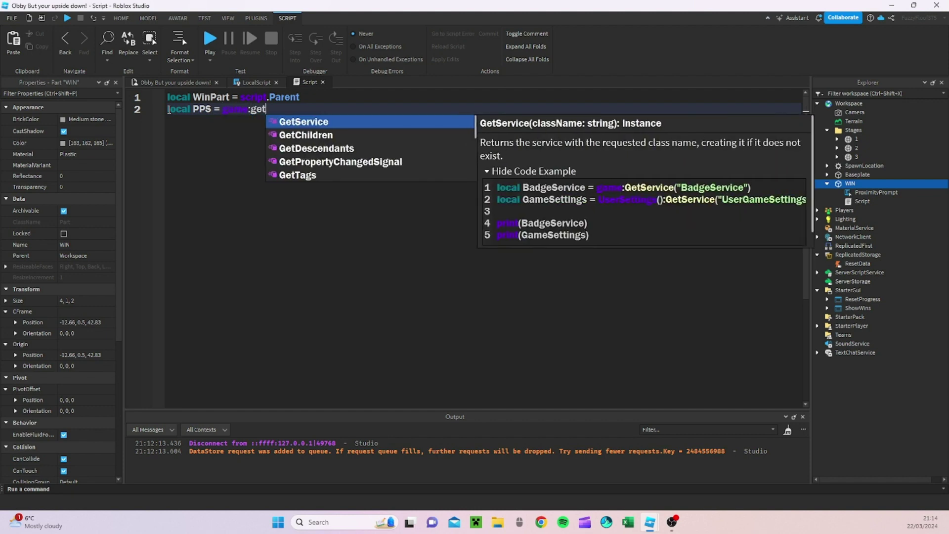
type("\"ProximityPromptService")
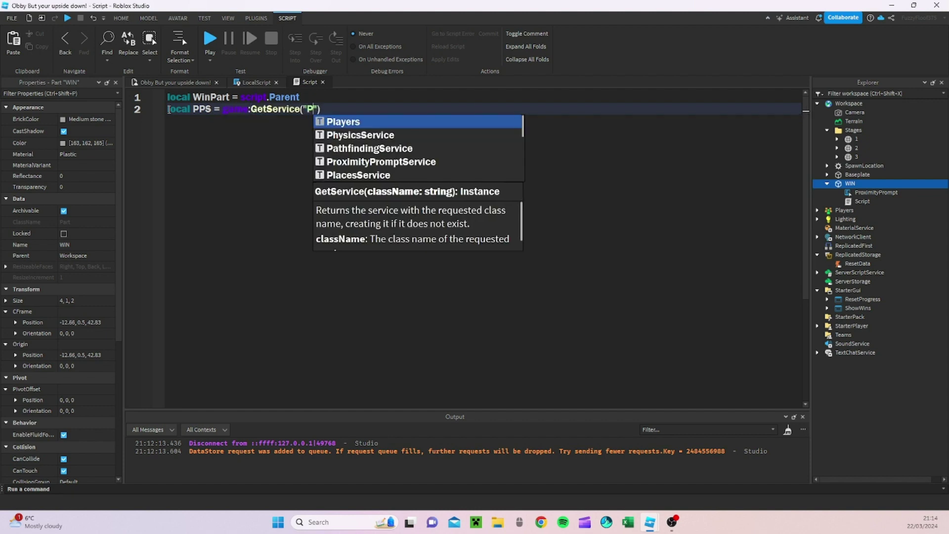
left_click(478, 107)
key("Return")
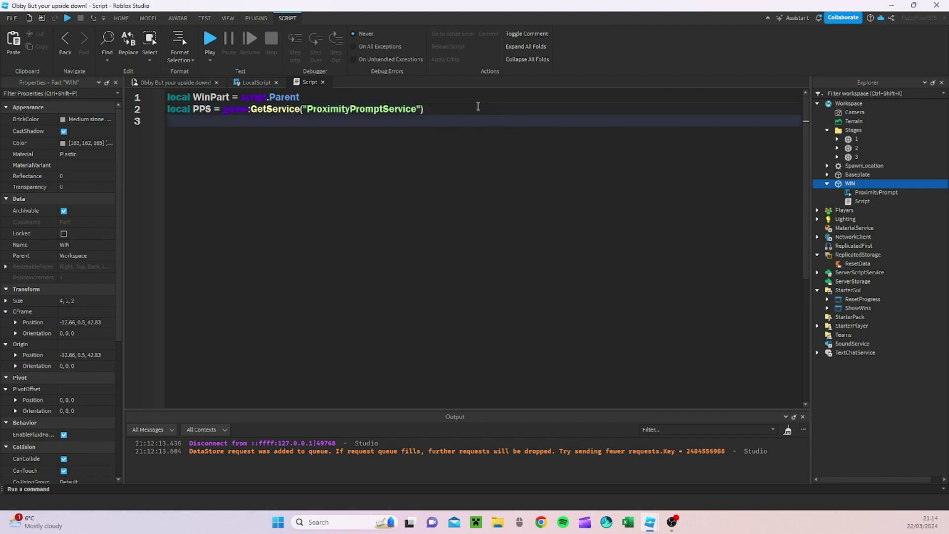
Step: Declare a local variable PP on line 3 as WinPart.ProximityPrompt, followed by a blank line
type("local PP = Win")
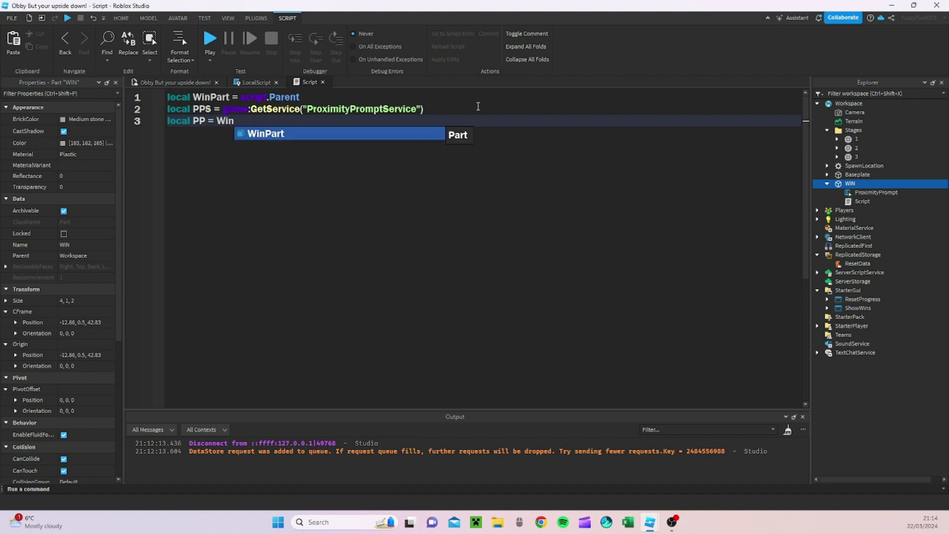
key("Tab")
type(".P")
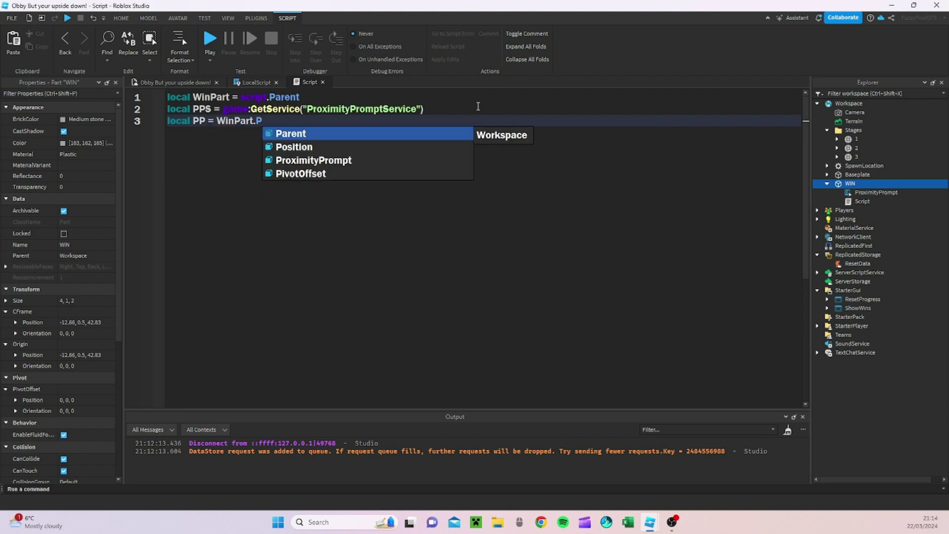
type("ro")
key("Tab")
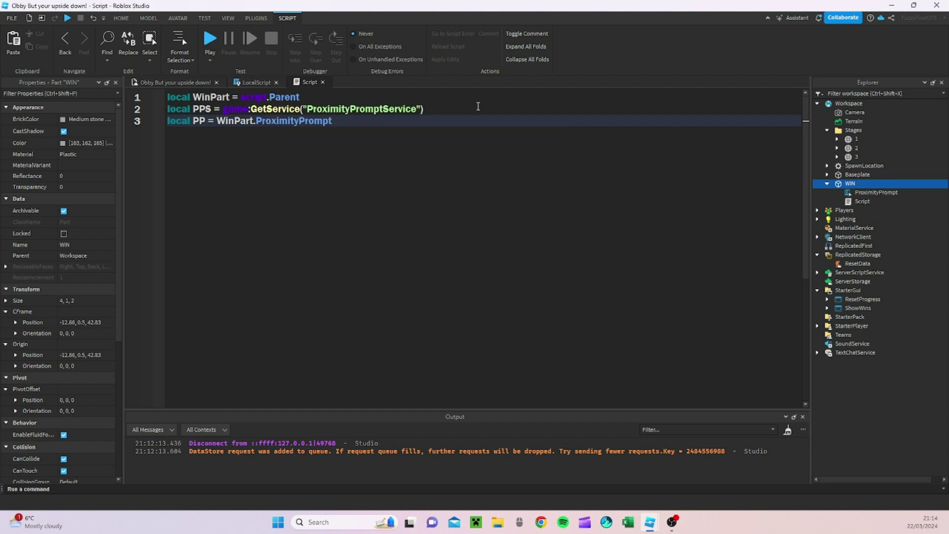
key("Return")
key("Return")
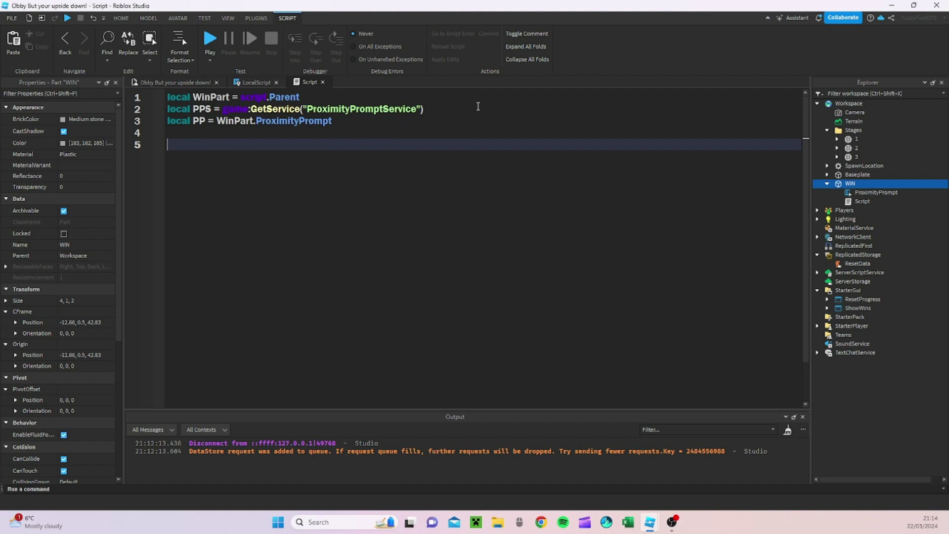
Step: Connect PPS.PromptTriggered to a function taking PP and player, with blank lines inside its body
type("PPS")
key("Escape")
type(".Pr")
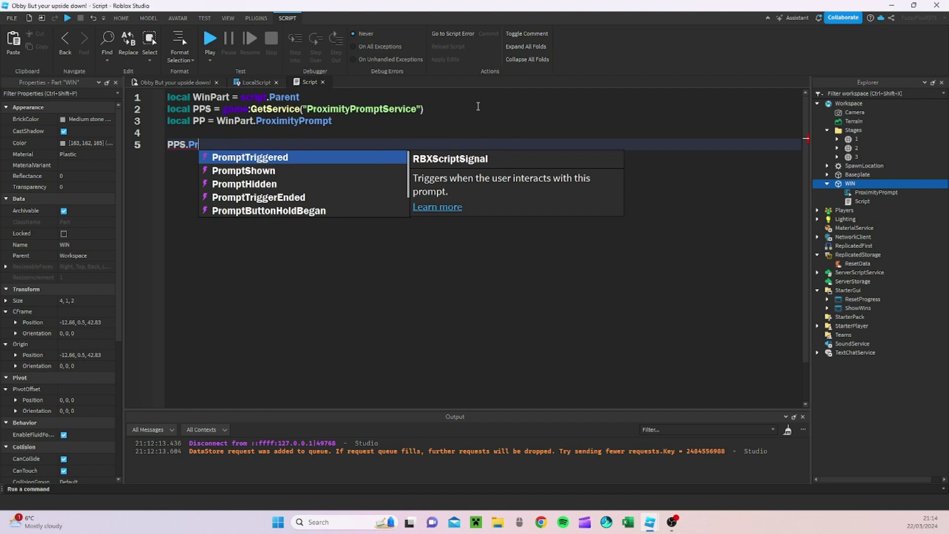
key("Tab")
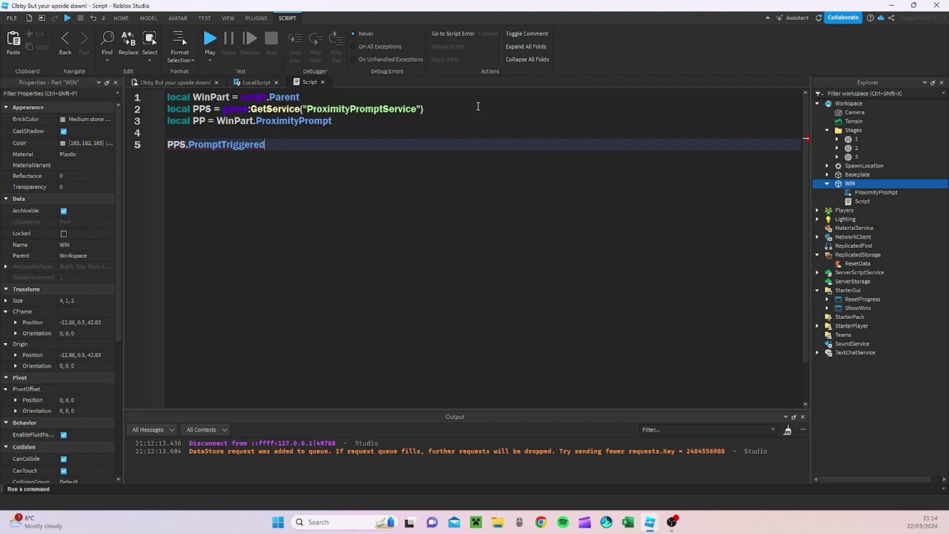
type(":")
key("Tab")
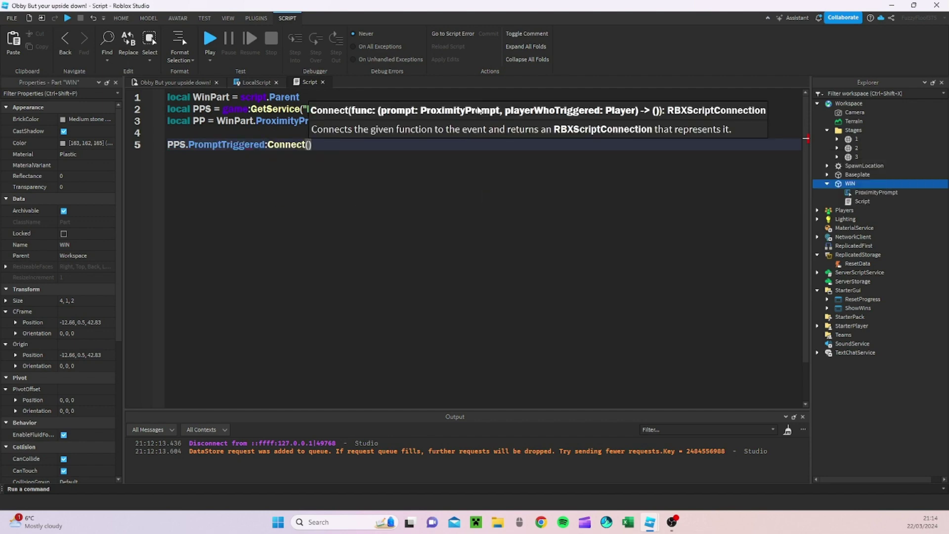
type("f")
key("Tab")
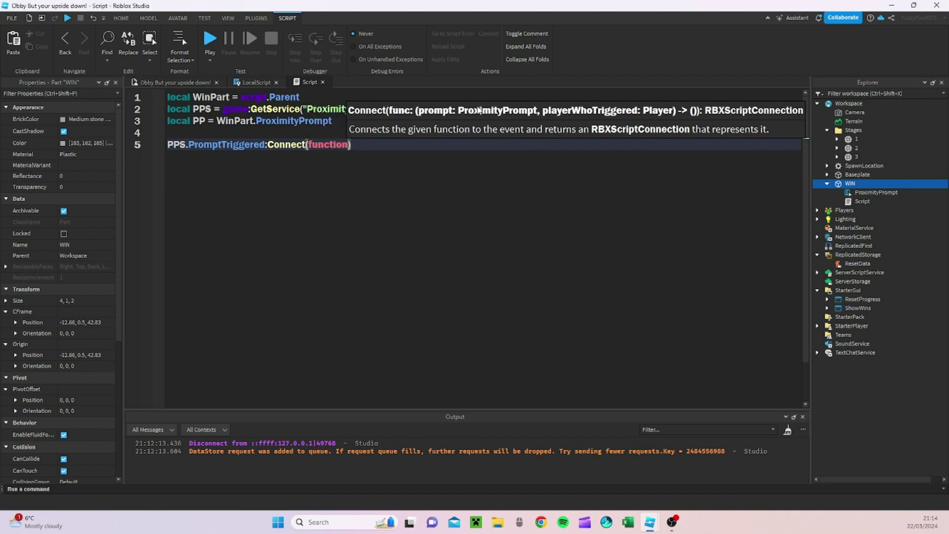
type("(PP")
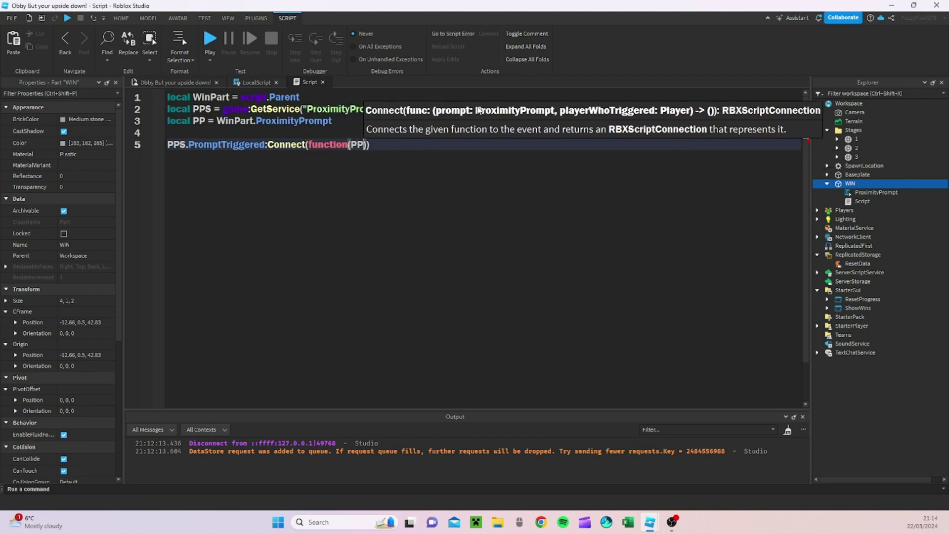
type(", pl")
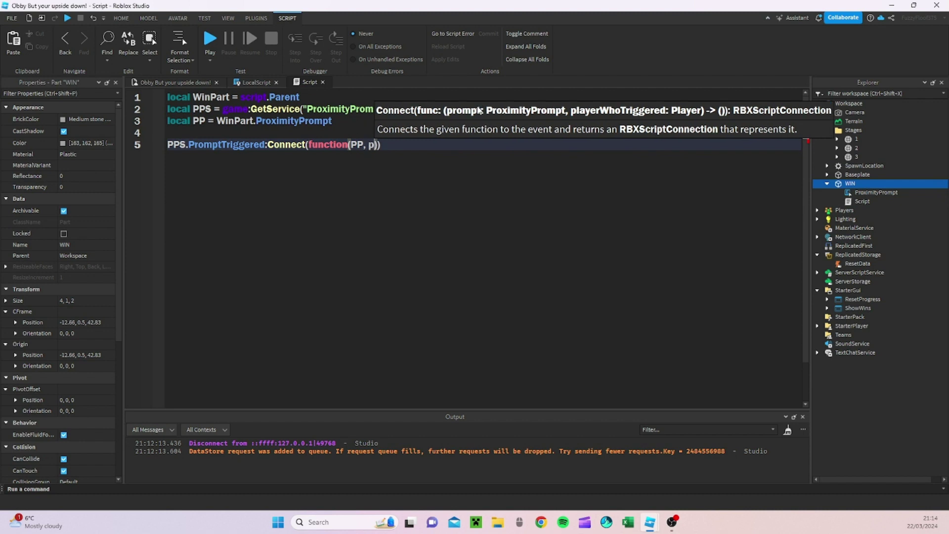
type("ayer)")
key("Return")
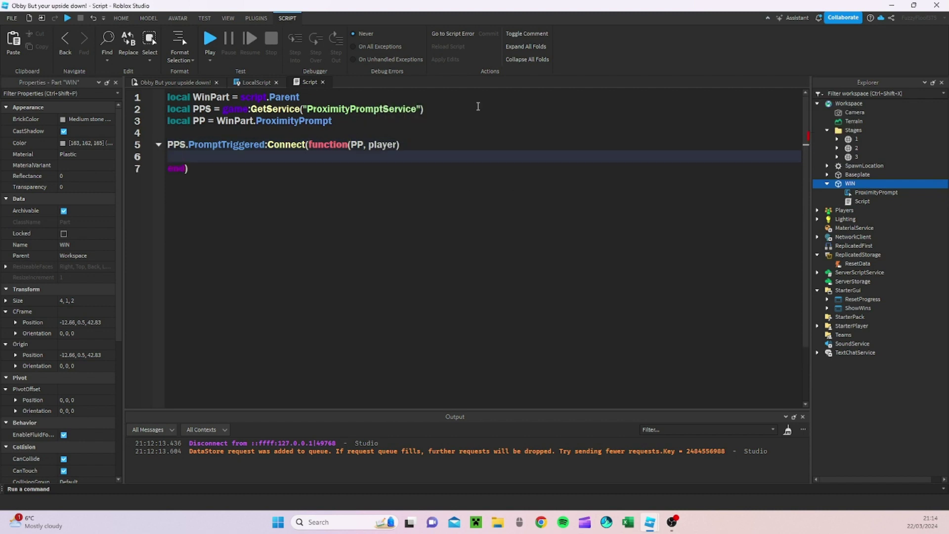
key("Return")
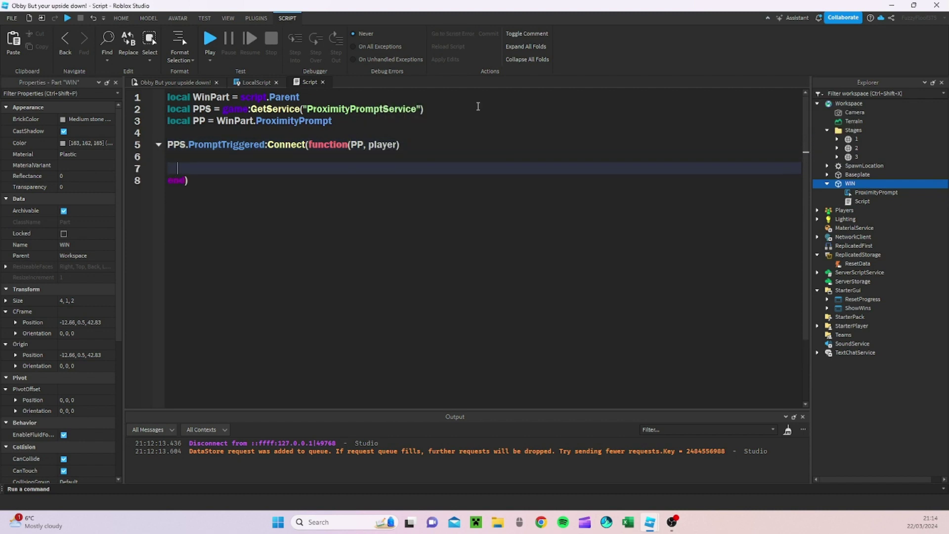
key("Return")
Step: Write player.Character.HumanoidRootPart.CFrame inside the PromptTriggered function, correcting the mistyped slash before CFrame to a dot
type("p")
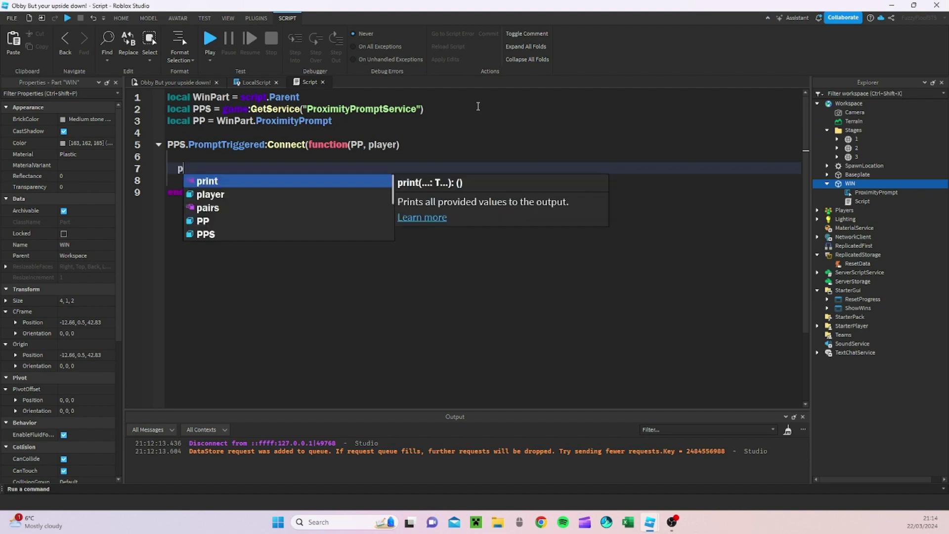
type("layer.Character")
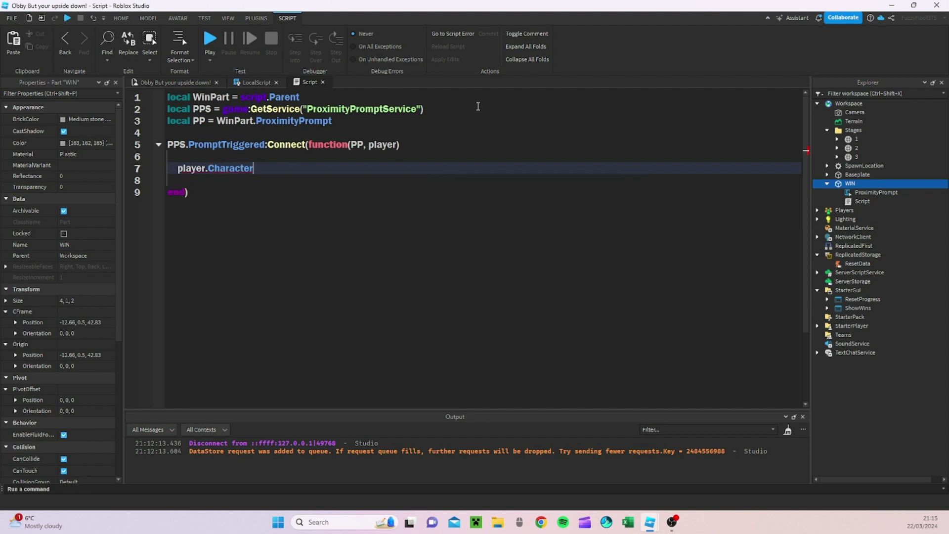
type(".hu")
key("BackSpace")
key("BackSpace")
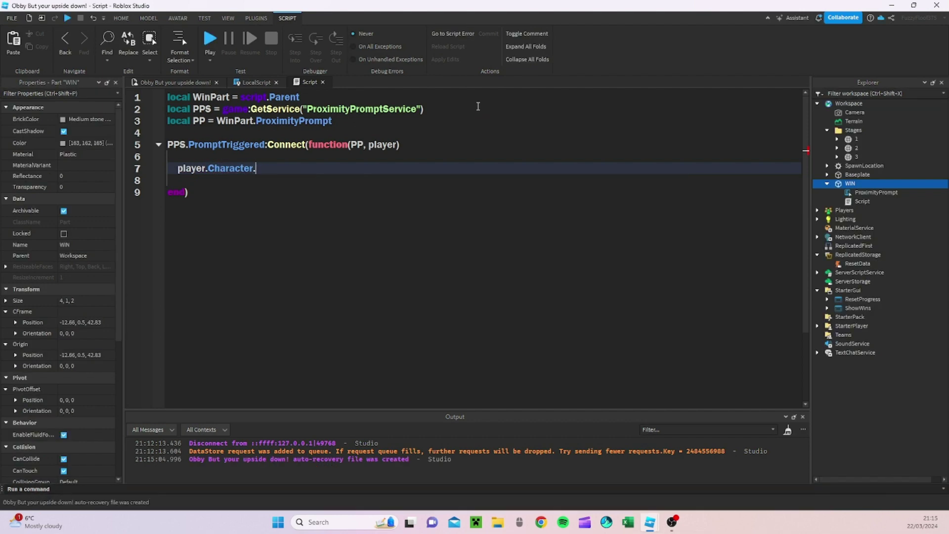
type("Humanoid")
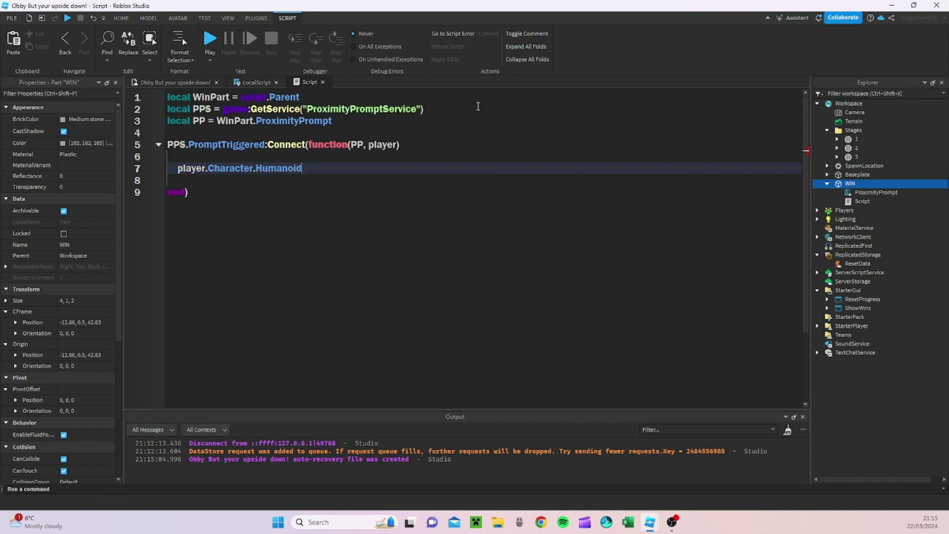
type("RootPart/CFrame")
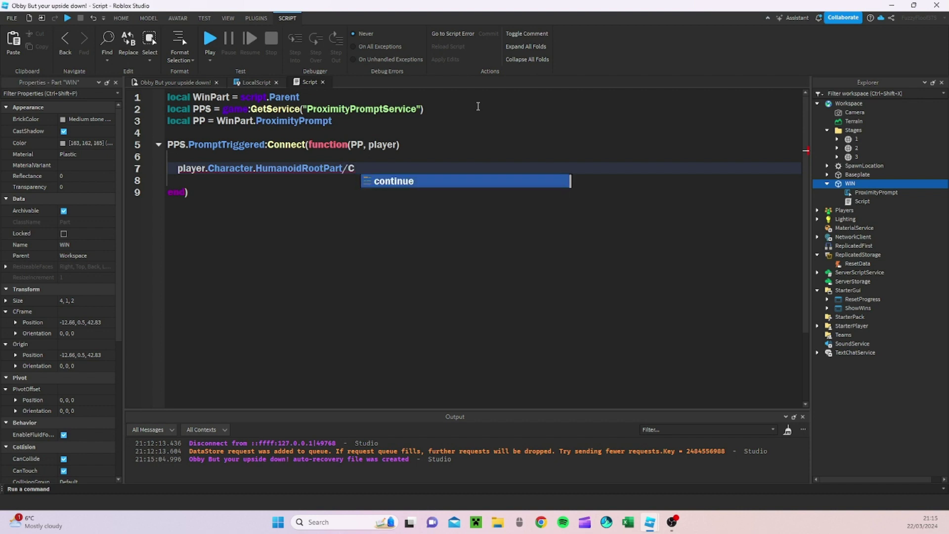
key("Left")
key("Left")
key("Left")
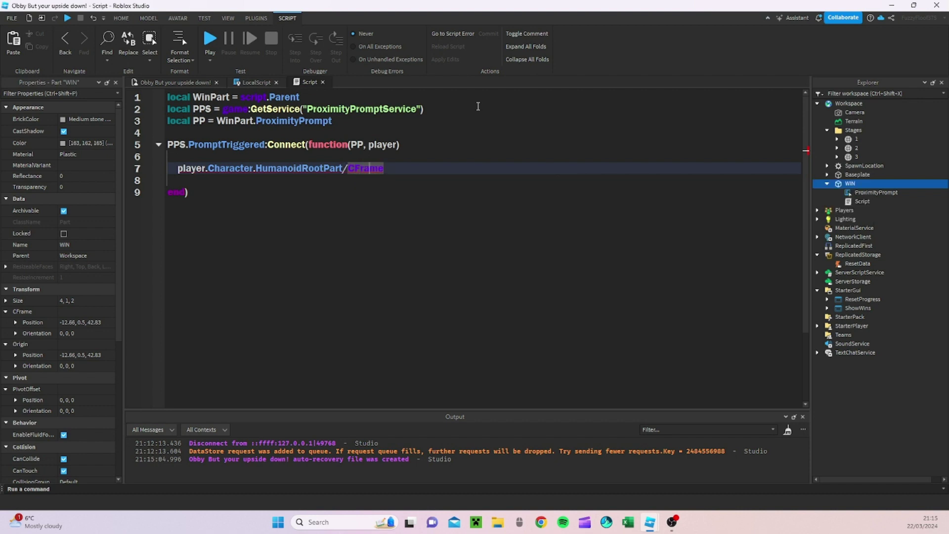
key("BackSpace")
type(".")
Step: Assign game.Workspace.Stages["1"].CFrame to the player's HumanoidRootPart CFrame on line 7
left_click(435, 174)
type("= game")
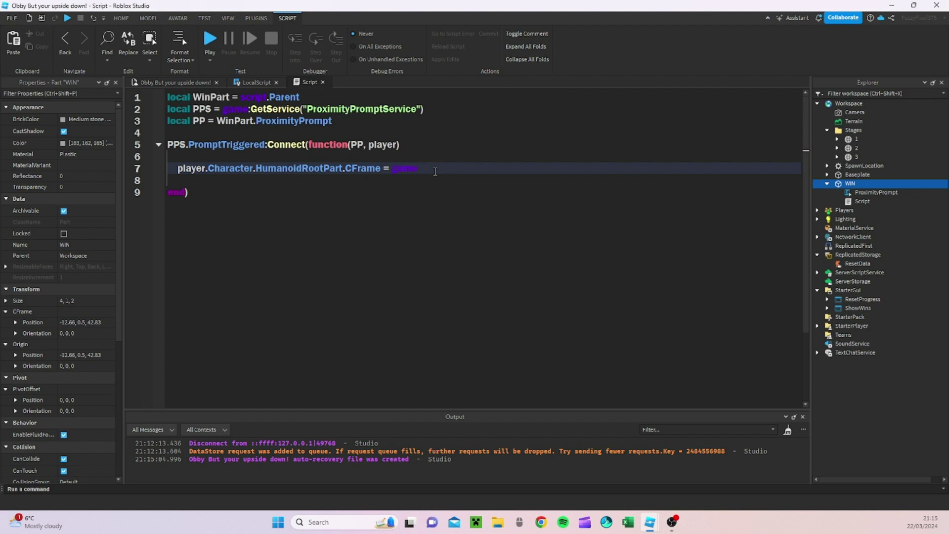
type(".Workspace")
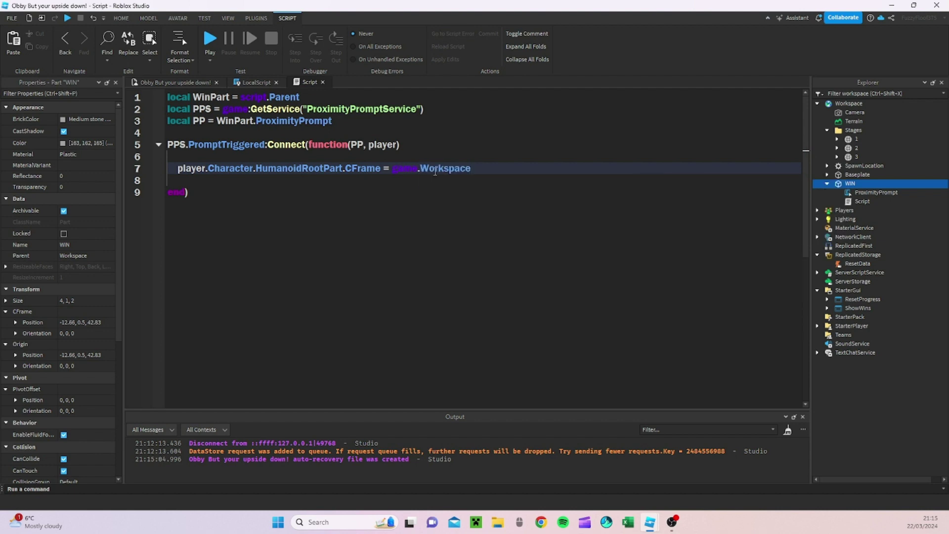
type(".Stages[\"1\"].C")
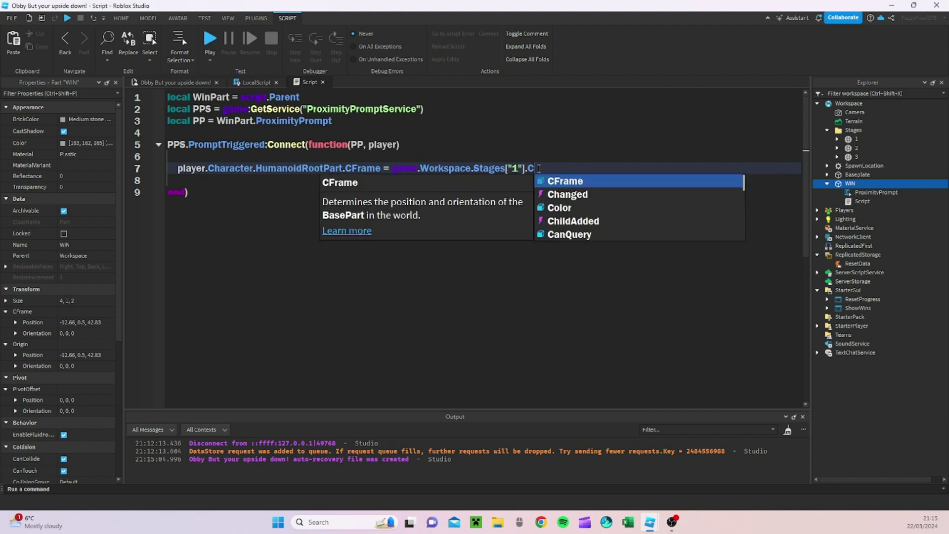
key("Tab")
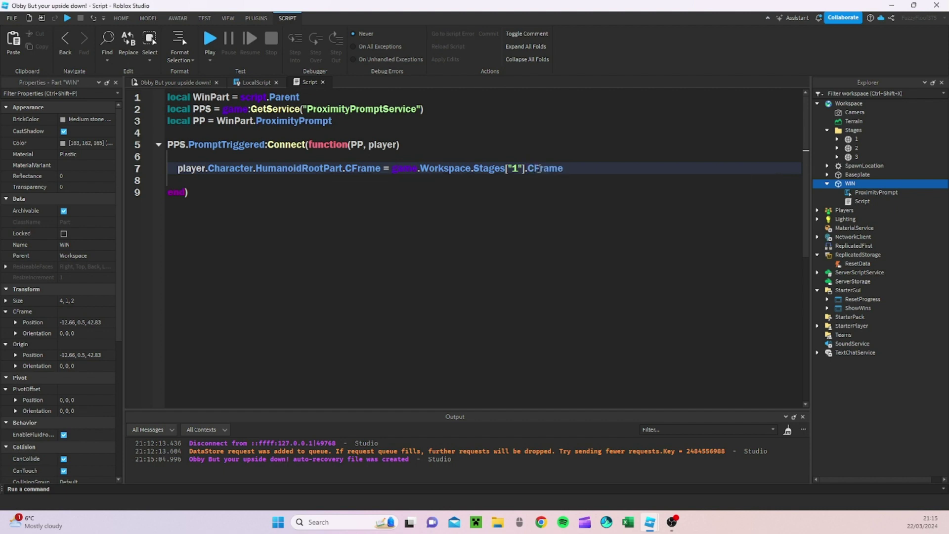
Step: Offset the teleport destination on line 7 by adding Vector3.new(0, 3, 0) to the stage's CFrame
type("+ Ve")
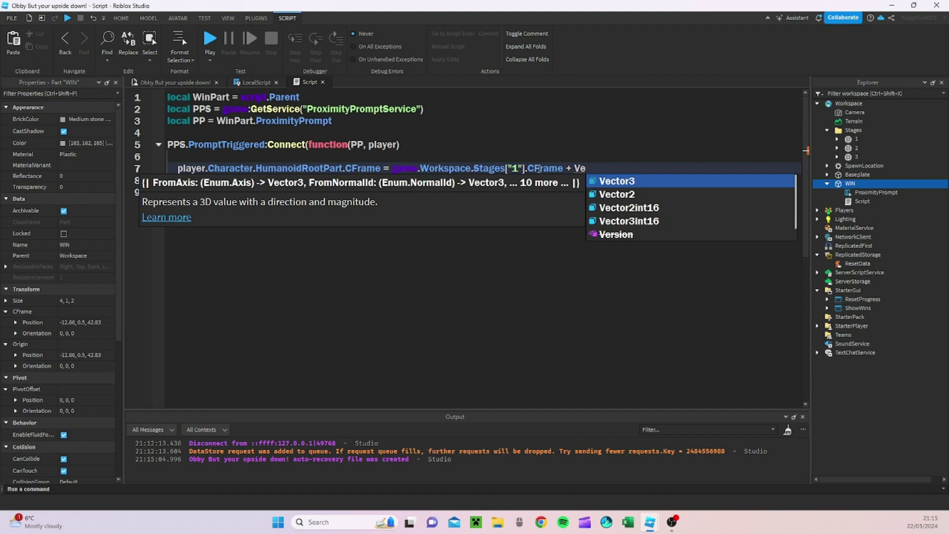
key("Tab")
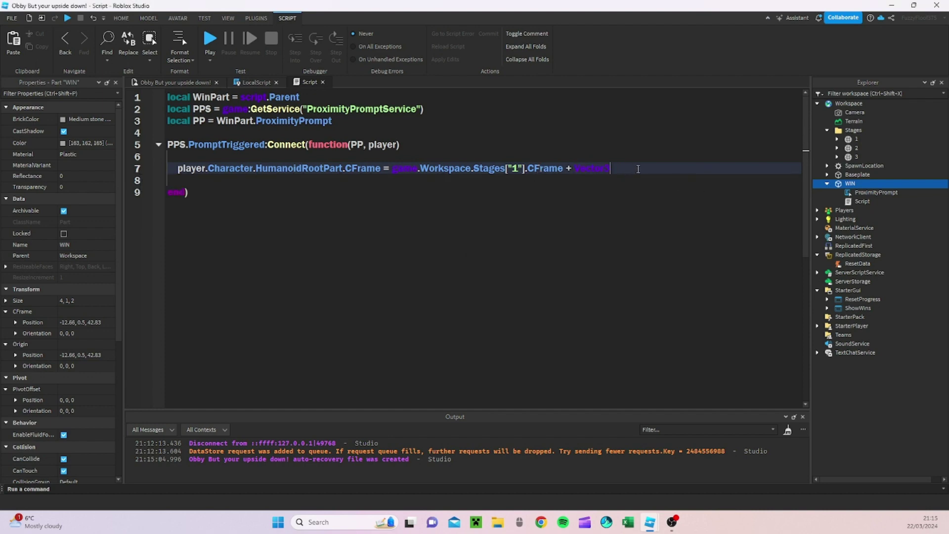
type(".n")
key("Tab")
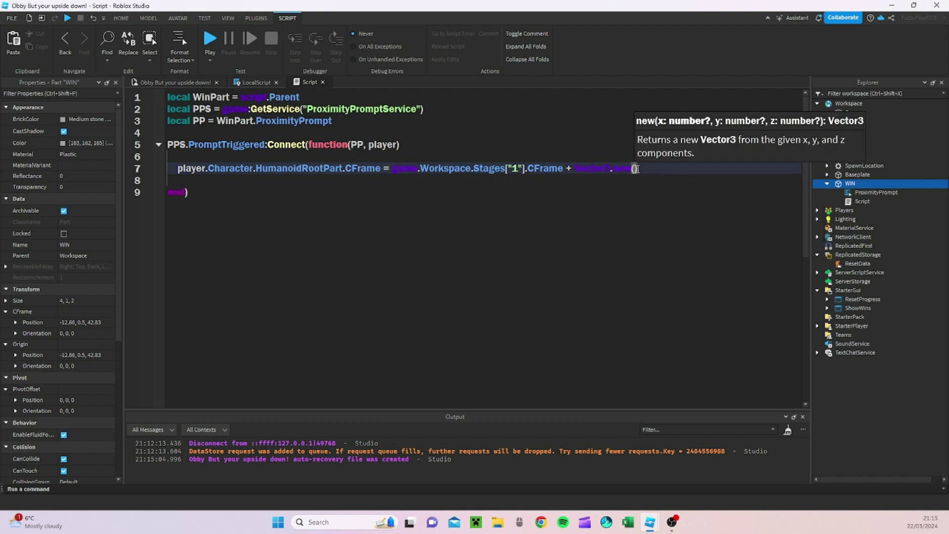
type("0, 3")
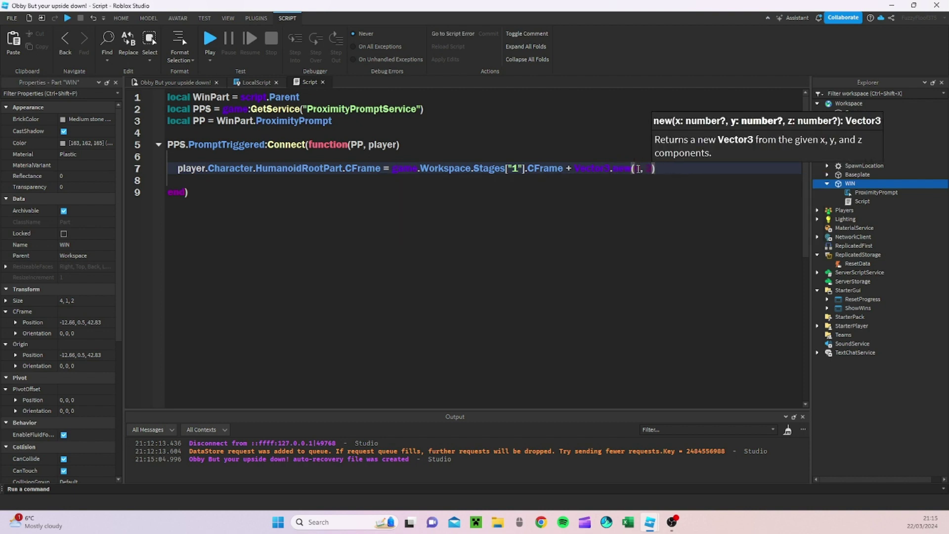
type(", 0")
left_click(702, 169)
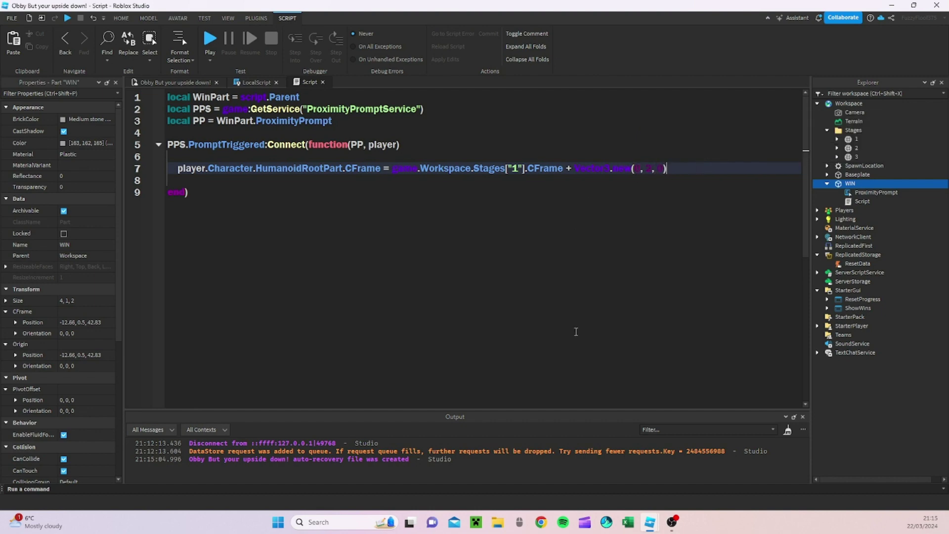
Step: Review the finished teleport line, checking its "1" reference against part 1 in the Stages folder
scroll(661, 350, "down", 3)
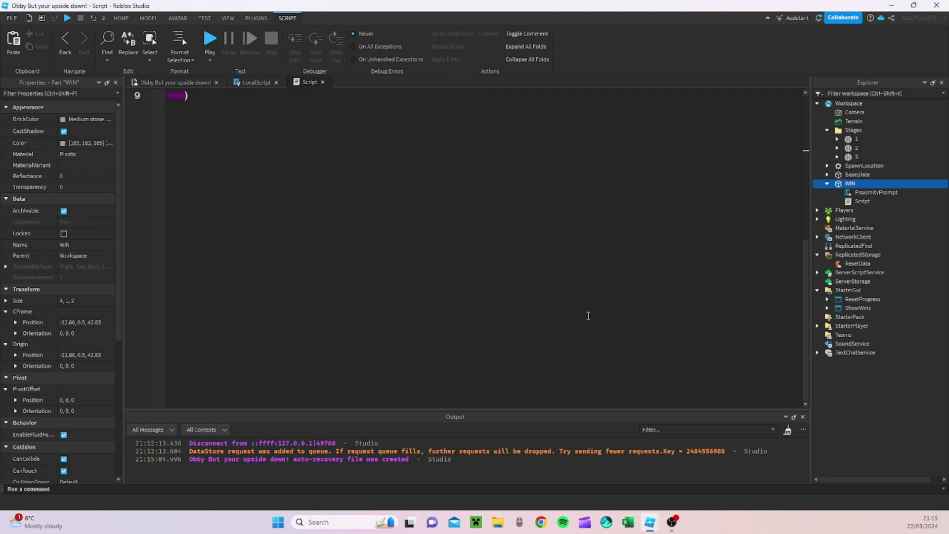
scroll(588, 317, "up", 3)
left_click(662, 363)
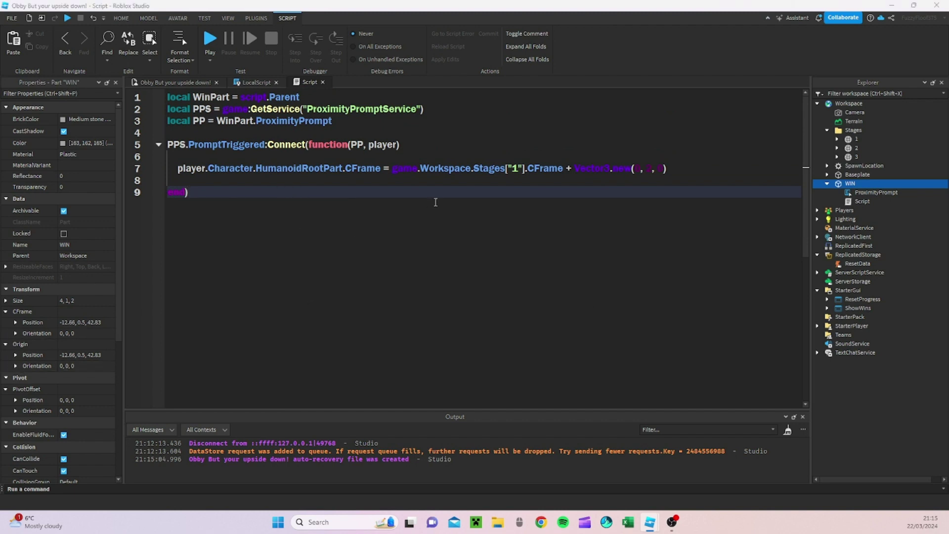
left_click(515, 170)
double_click(515, 169)
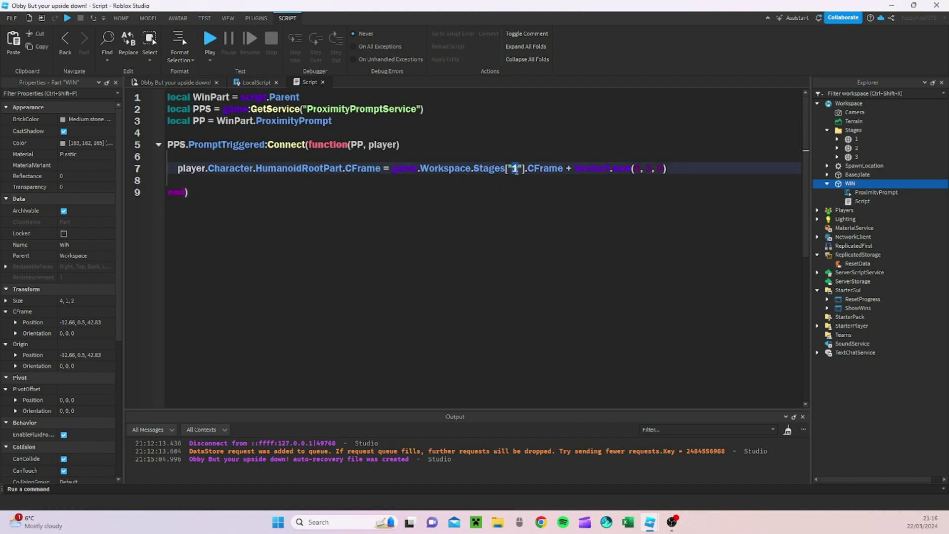
left_click(847, 142)
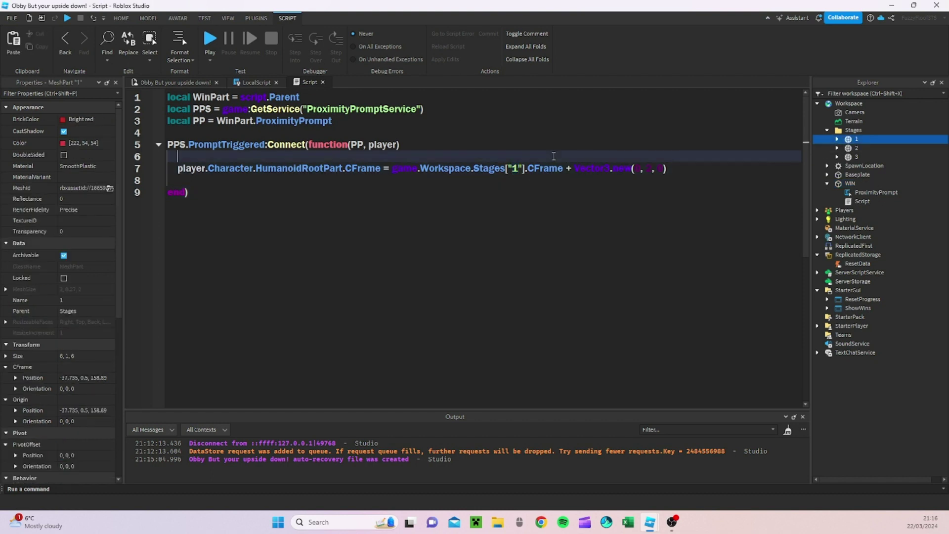
left_click(456, 147)
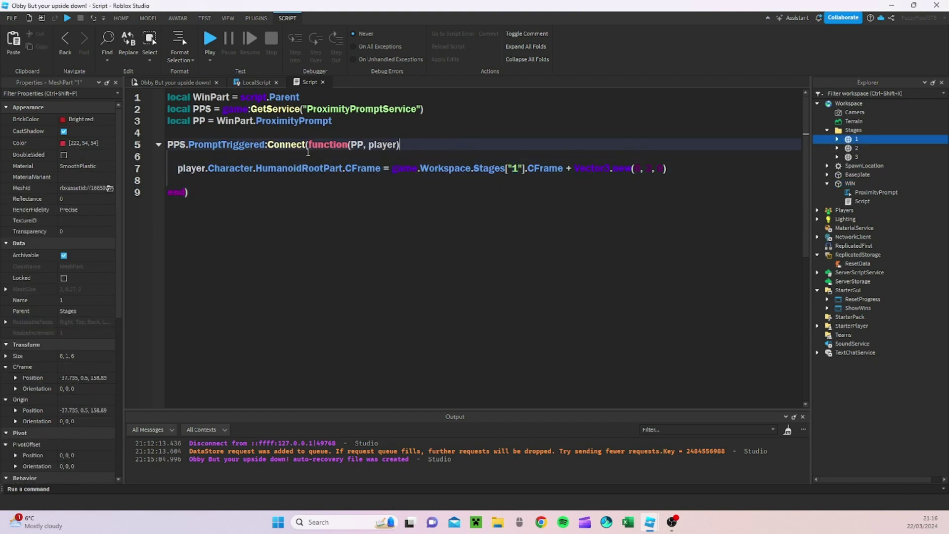
Step: Add player.leaderstats.Stage.Value = 1 on line 8, below the teleport line, followed by a new line
left_click(717, 170)
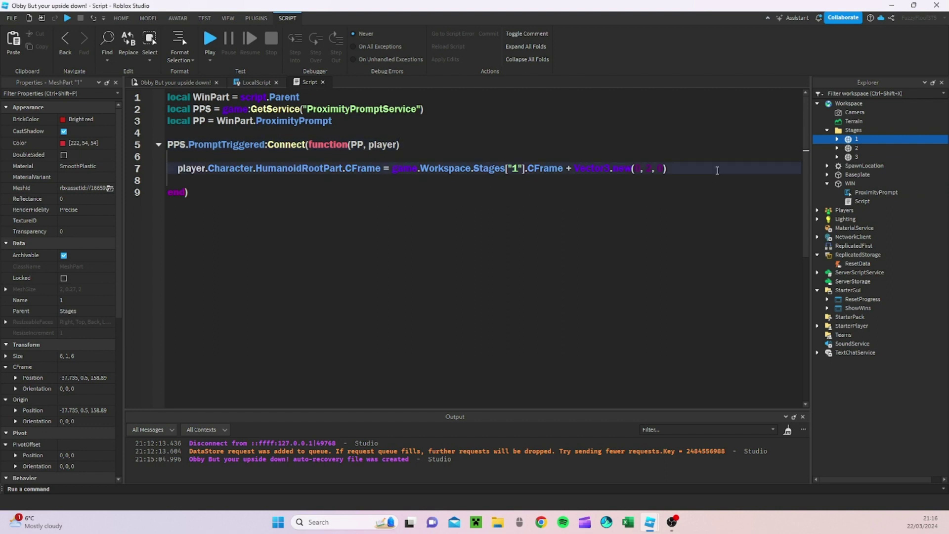
key("Return")
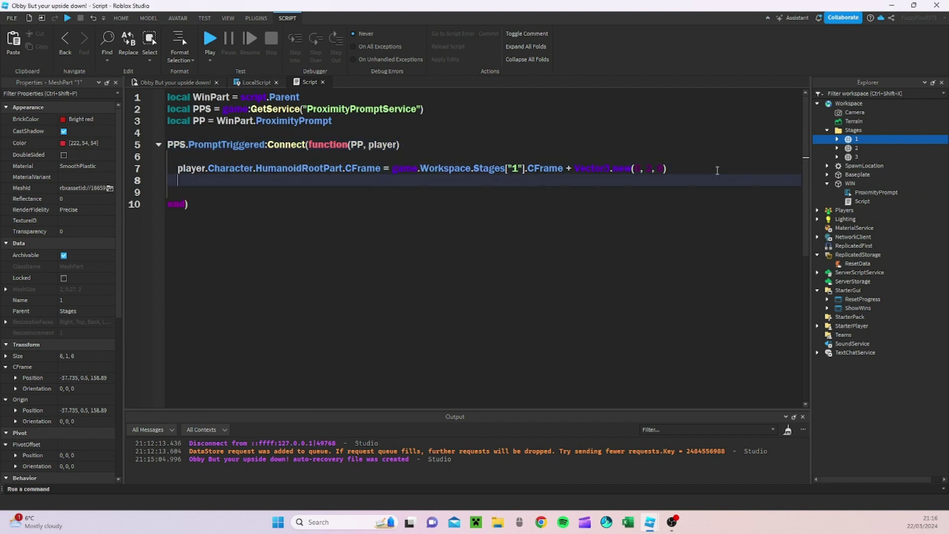
type("player.leadersta")
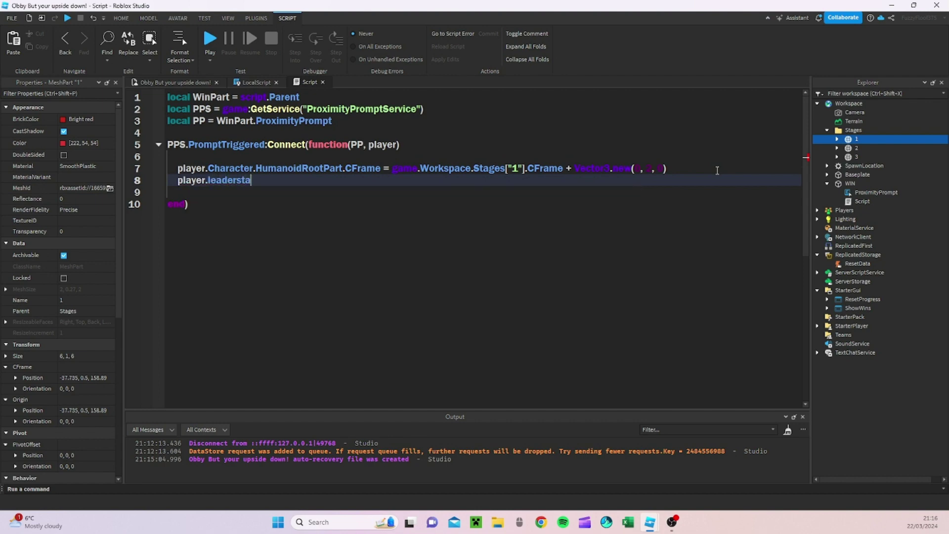
type("ts.Stage.Value = 1")
key("Return")
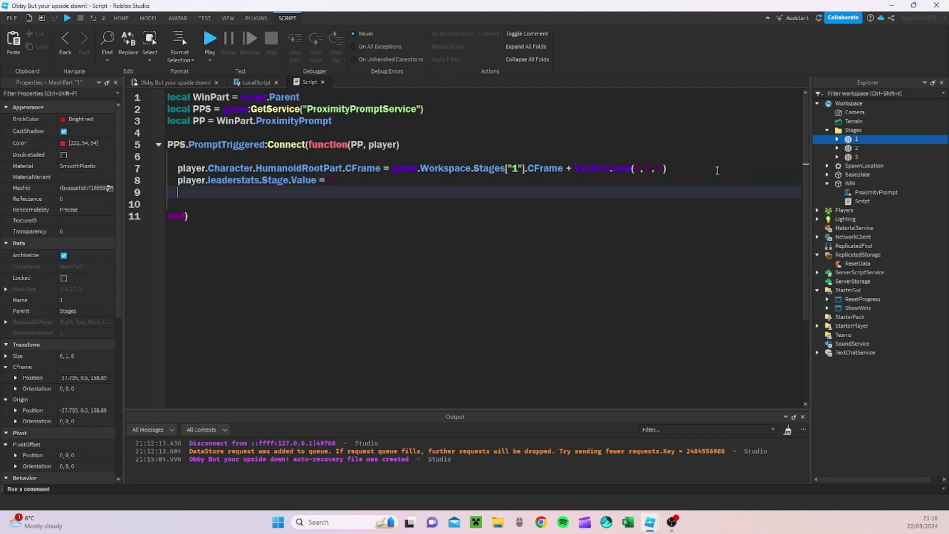
type("player.")
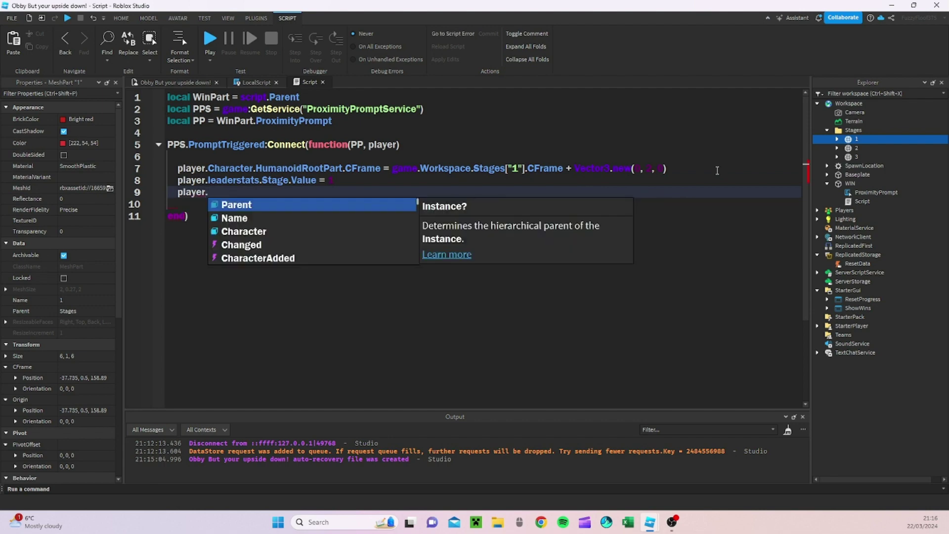
type("L")
key("BackSpace")
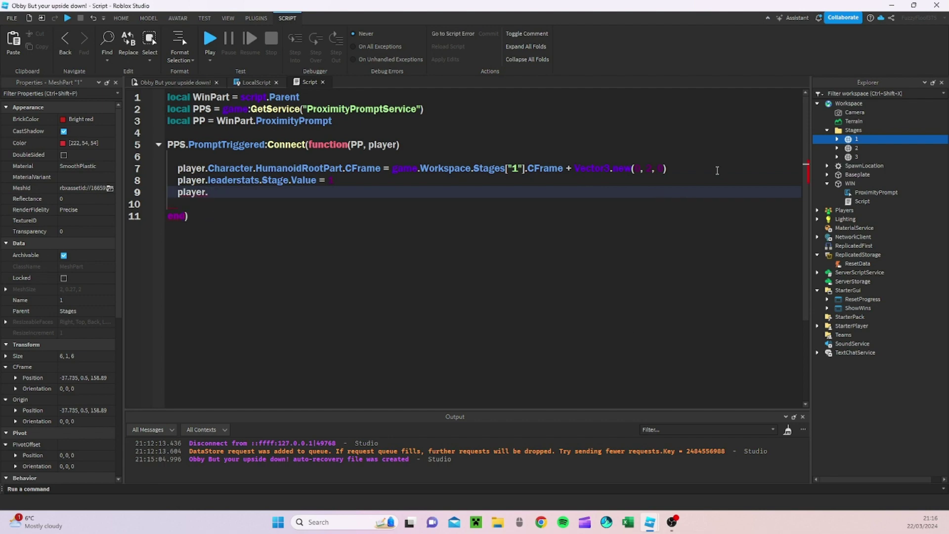
key("BackSpace")
key("BackSpace")
key("BackSpace")
key("BackSpace")
key("BackSpace")
key("BackSpace")
key("BackSpace")
Step: Duplicate the leaderstats Stage.Value statement from line 8 onto line 9
left_click_drag(346, 180, 179, 180)
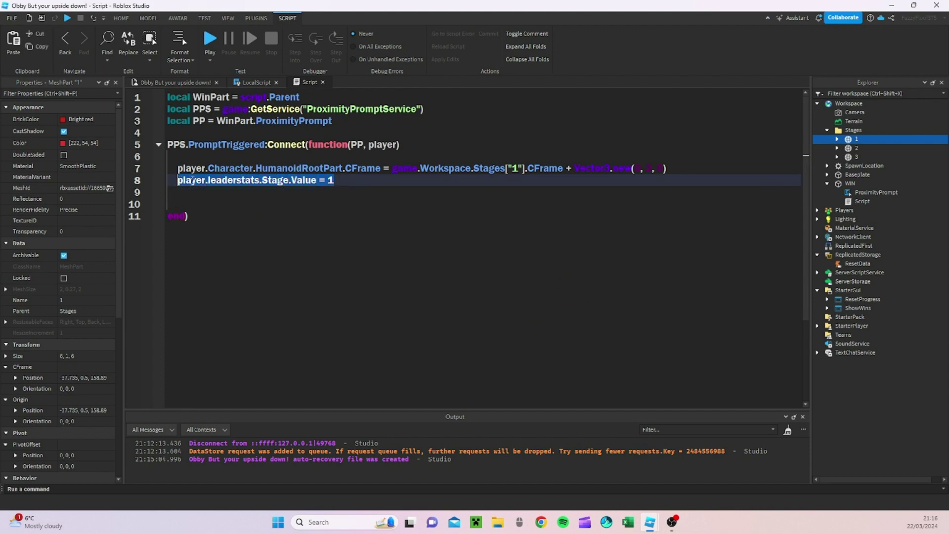
key("ctrl+c")
left_click(194, 192)
key("ctrl+v")
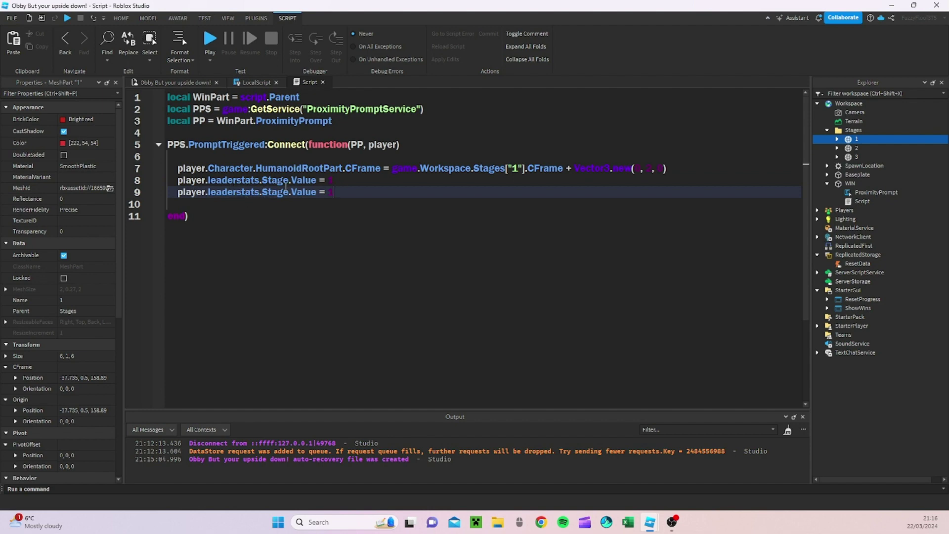
Step: Change the copied statement on line 9 to player.leaderstats.Wins.Value += 1
double_click(277, 192)
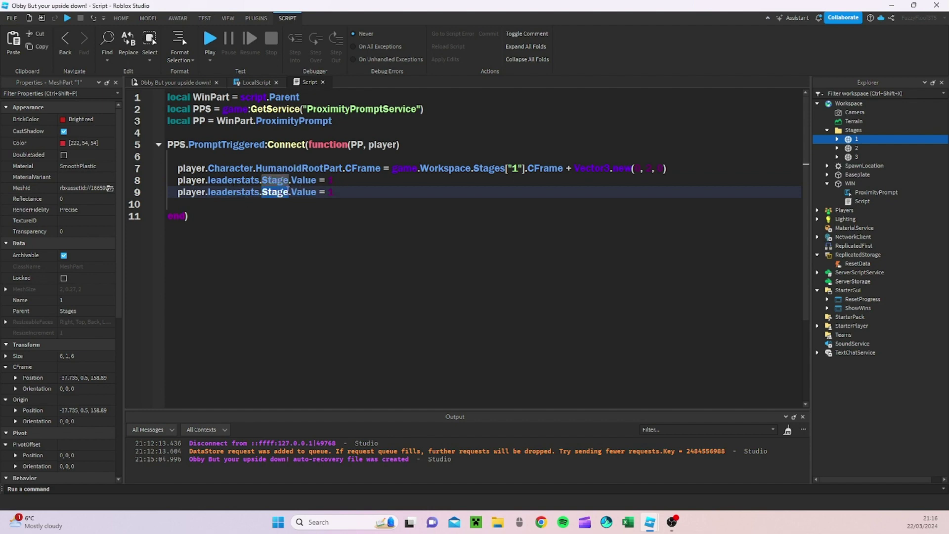
type("Wins")
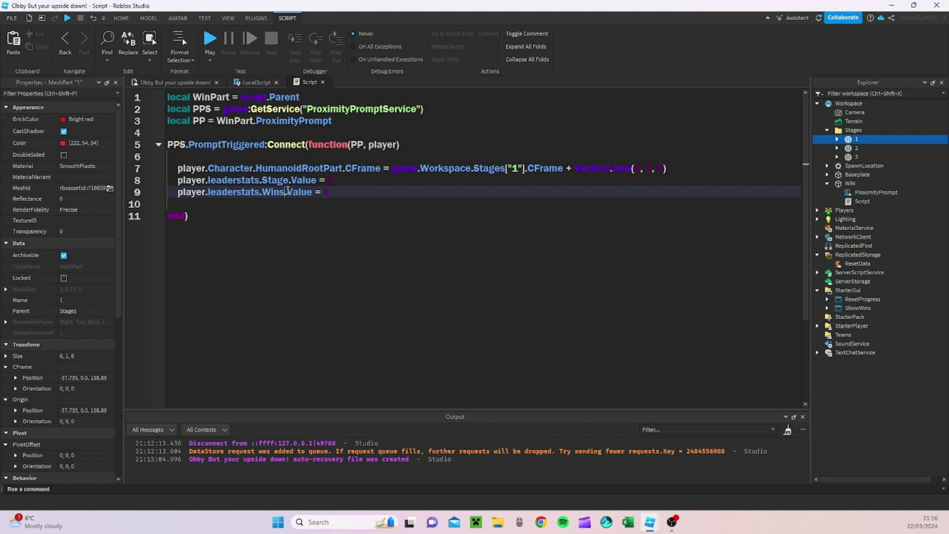
key("Left")
key("Left")
key("Left")
type("+")
Step: Add print(player.leaderstats.Win.Value) on line 10, correcting the misspelled Value
left_click(400, 192)
key("Return")
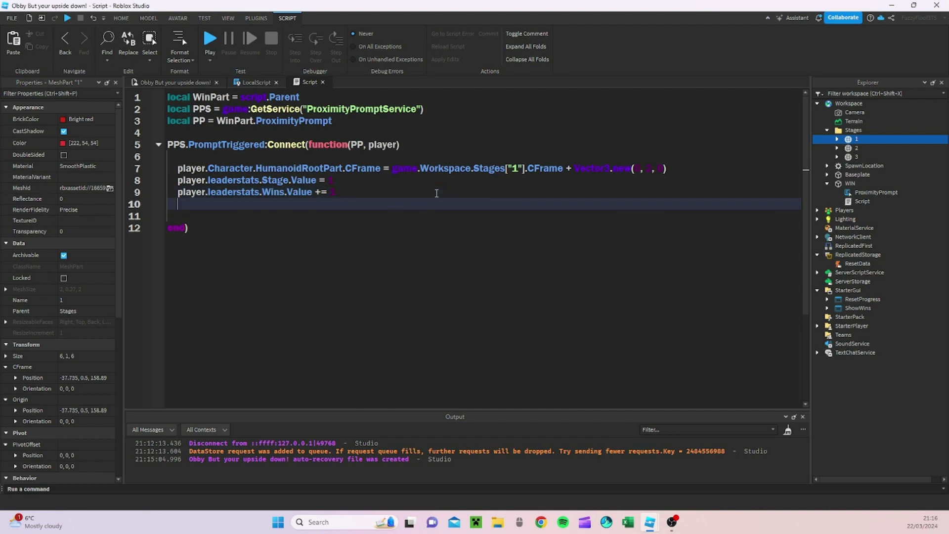
type("print(")
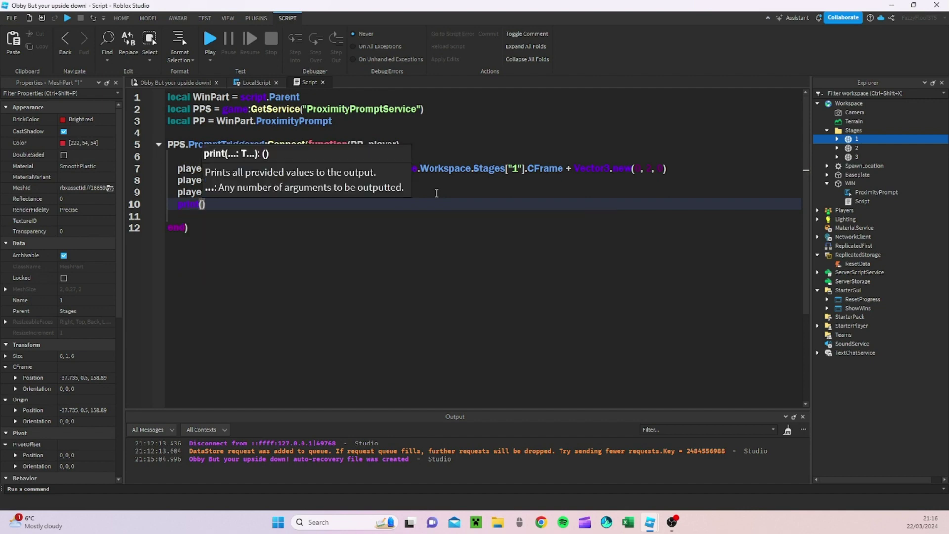
type("player")
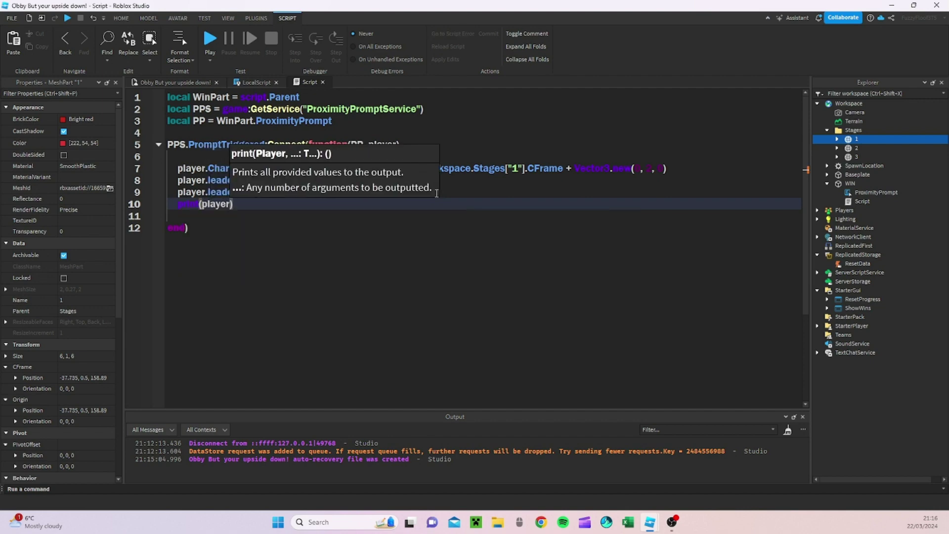
type(".leaderst")
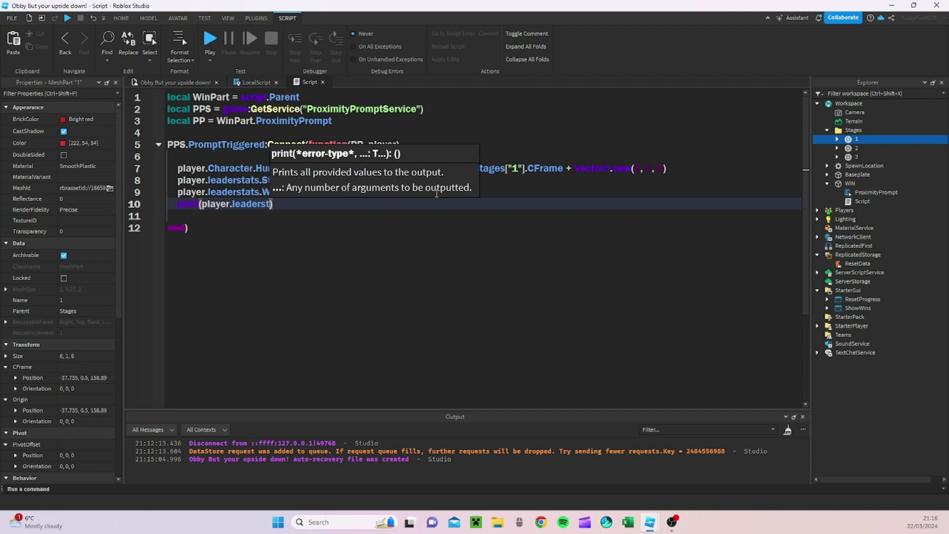
type("ats.")
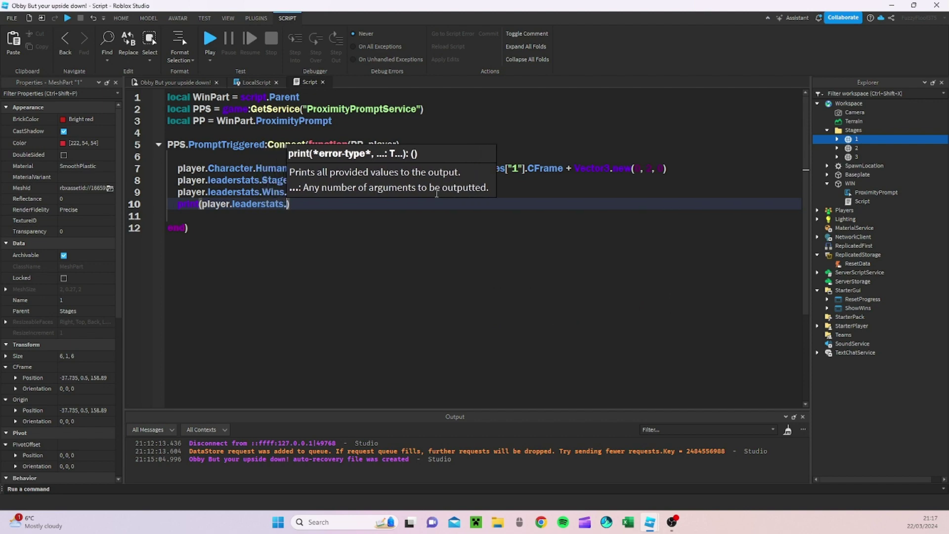
type("Win.V")
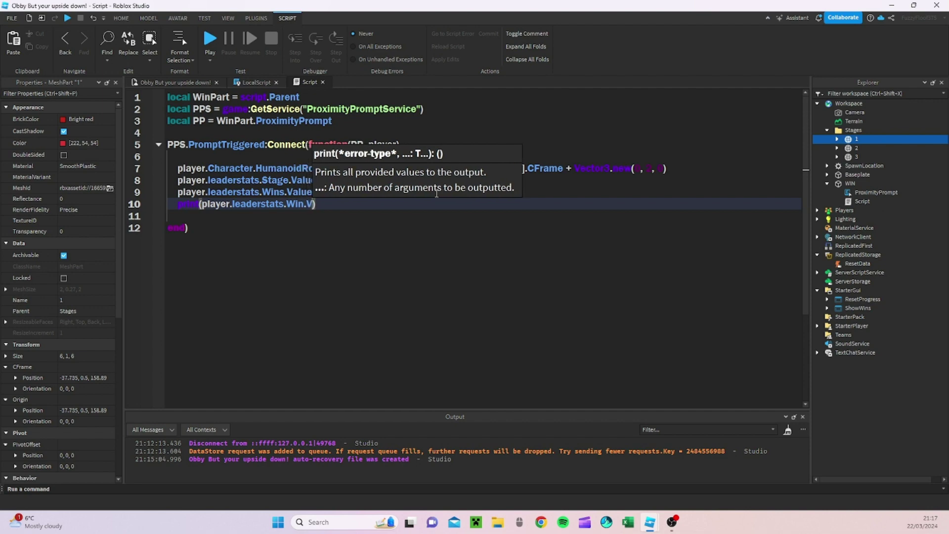
type("alue")
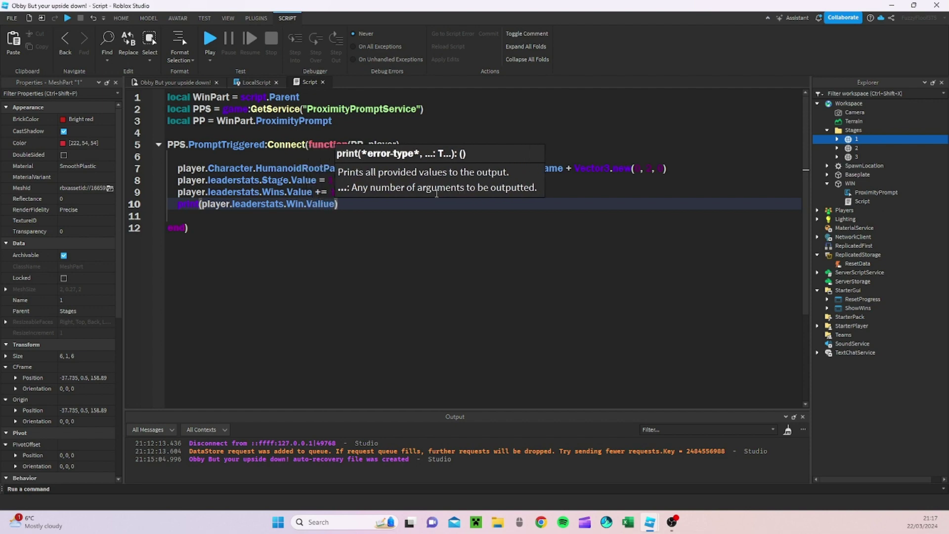
key("BackSpace")
key("BackSpace")
key("BackSpace")
type("ue")
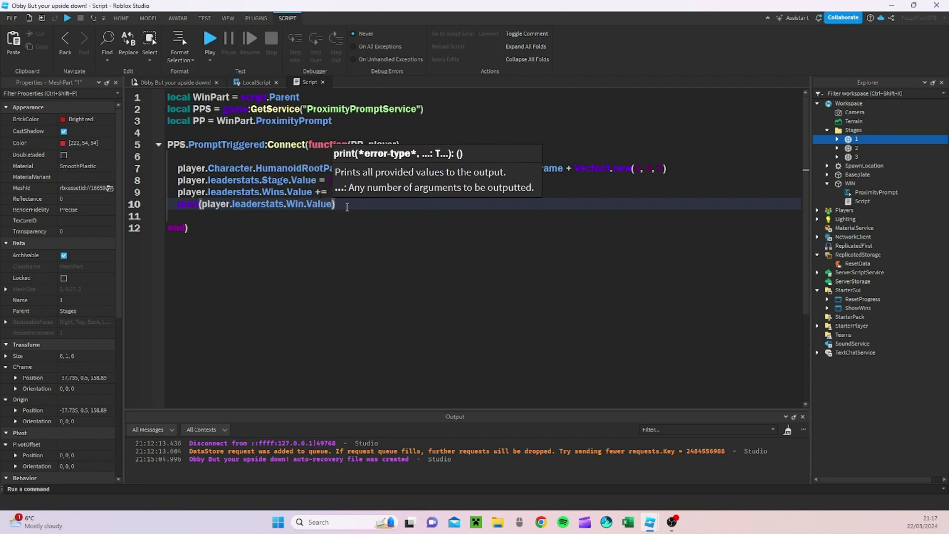
left_click(302, 228)
Step: Return to the place view, start a playtest, move the character forward and open the progress-reset prompt
left_click(174, 82)
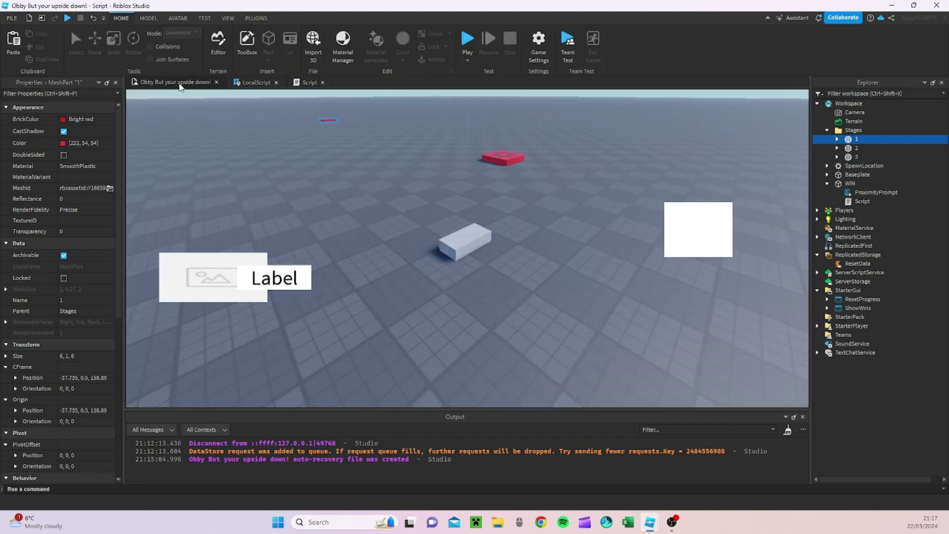
key("F5")
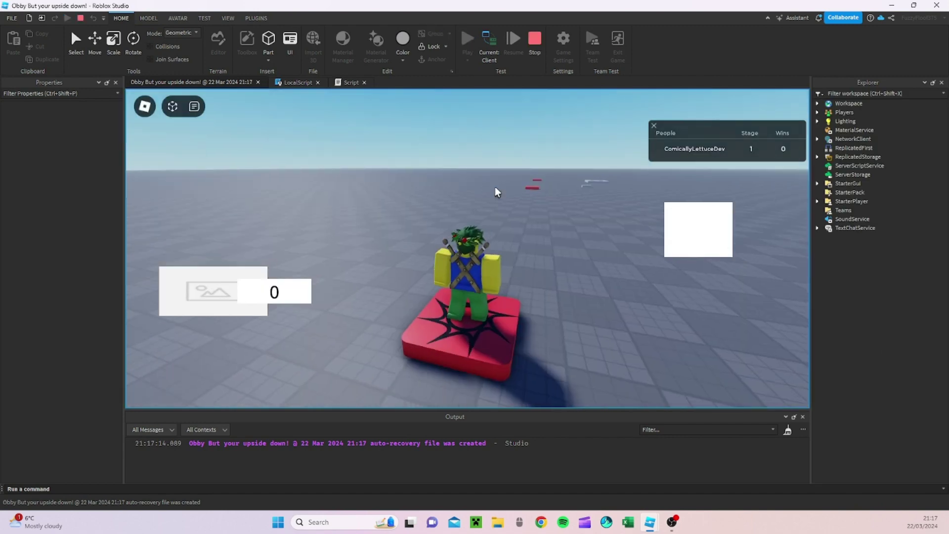
key("w")
right_click_drag(495, 187, 497, 188)
left_click(697, 226)
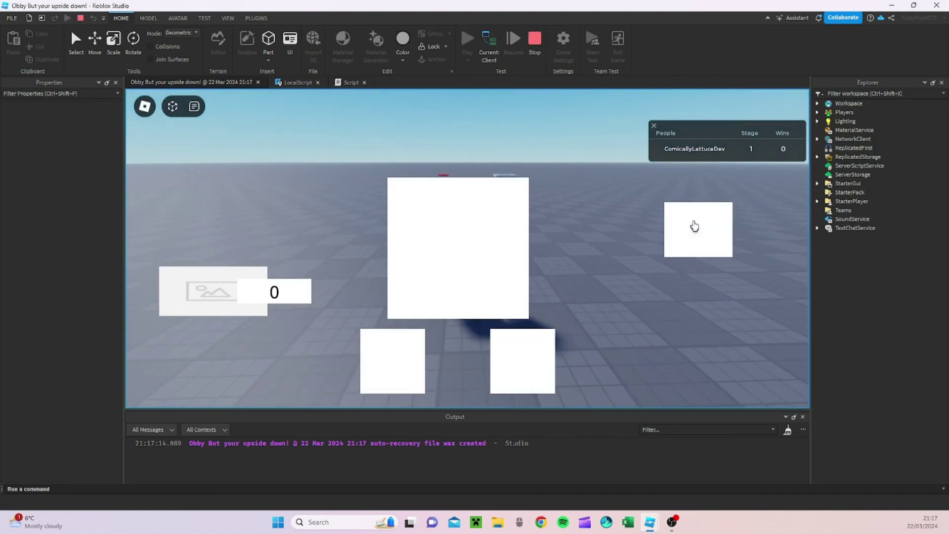
Step: Toggle the progress-reset prompt and confirm erasing the player's saved progress
left_click(696, 252)
left_click(696, 252)
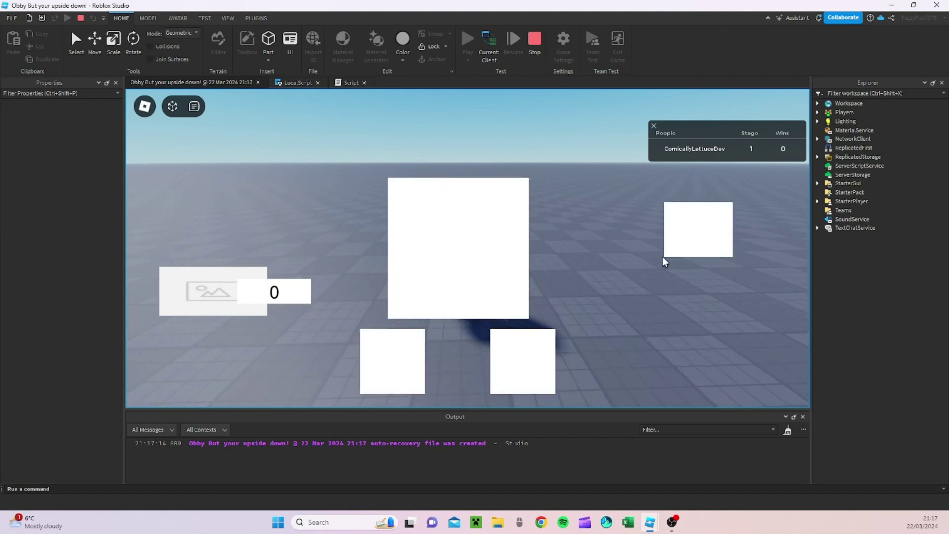
left_click(510, 370)
Step: Walk the character to the WIN part and trigger its proximity prompt to test the win script
key("w")
right_click_drag(364, 283, 364, 284)
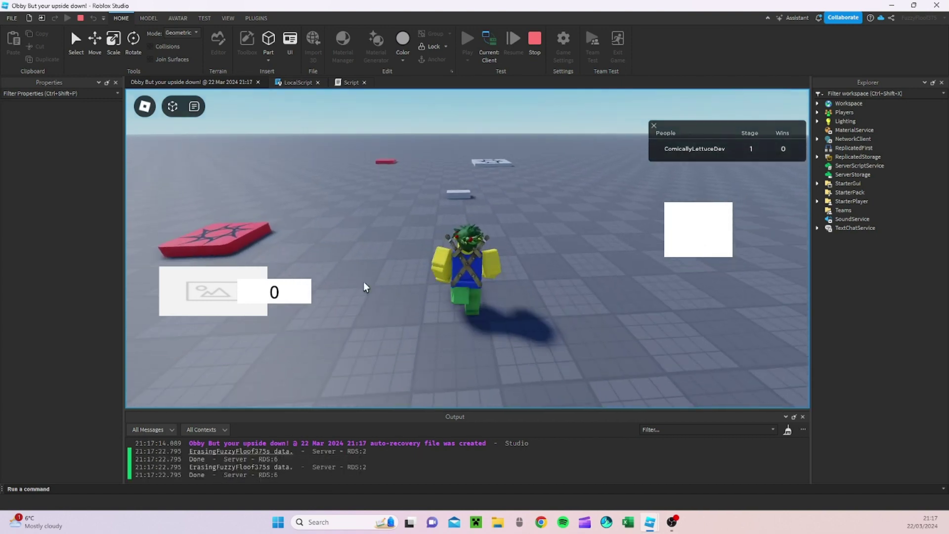
right_click_drag(478, 210, 491, 217)
scroll(484, 213, "up", 2)
key("e")
scroll(492, 217, "down", 2)
key("e")
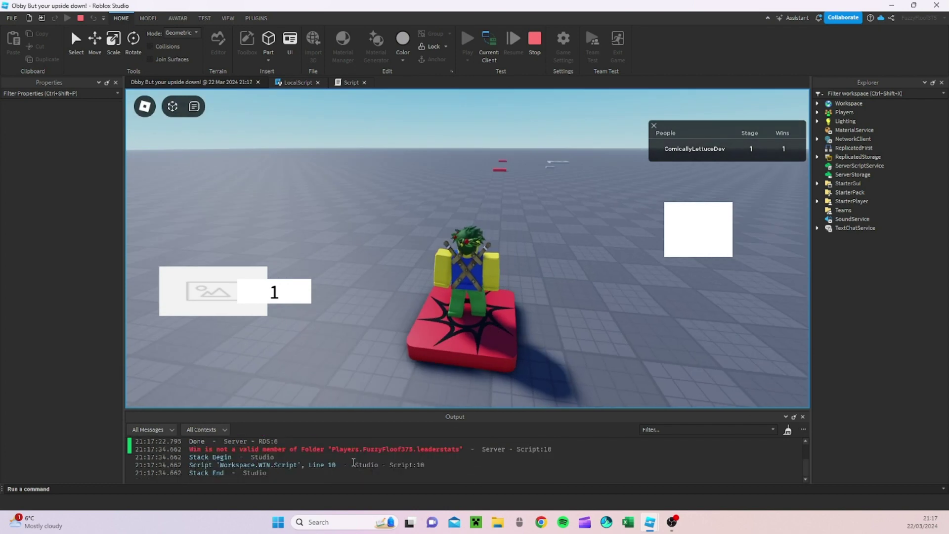
Step: Check the line 10 error in the output and correct the WIN script's print statement to use leaderstats.Wins.Value
left_click(293, 450)
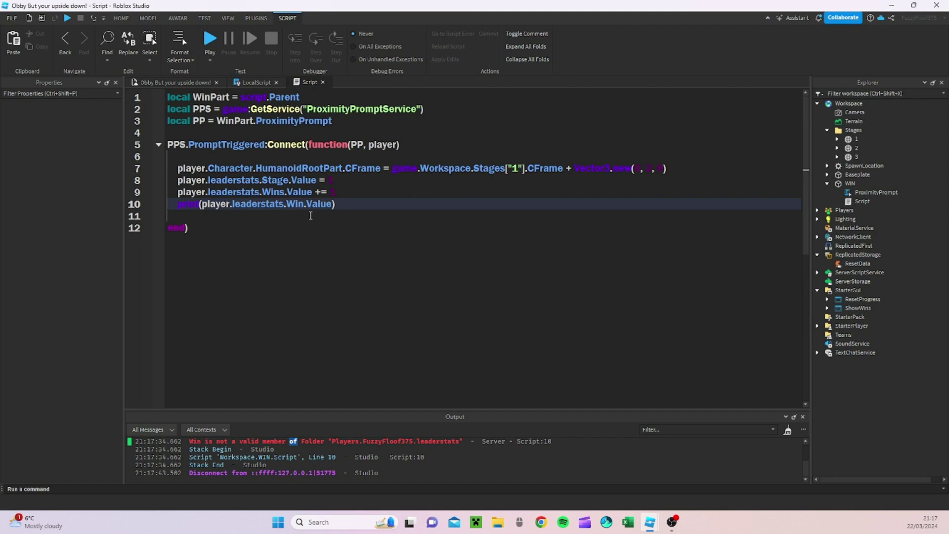
left_click(305, 205)
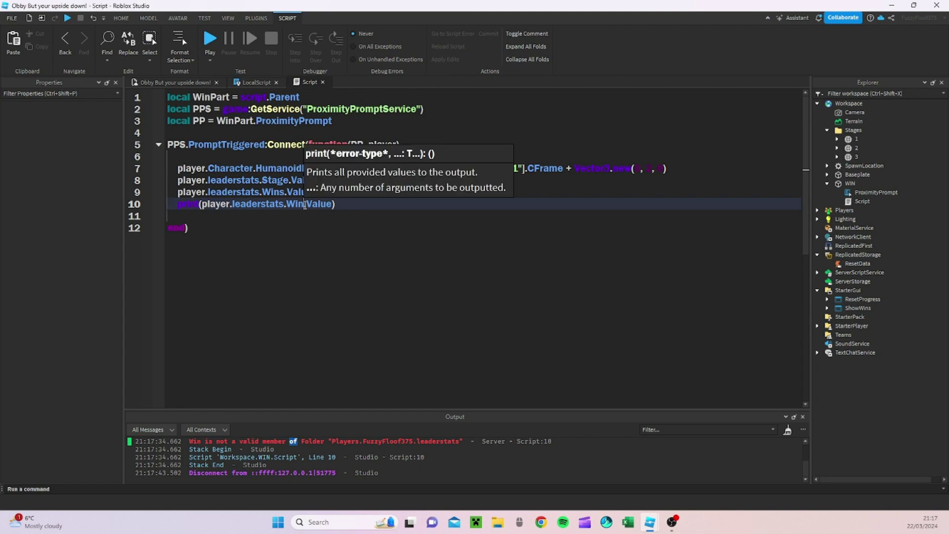
Step: Return to the place view, start a playtest, walk over stages 2 and 3, and trigger the WIN part's prompt
left_click(174, 82)
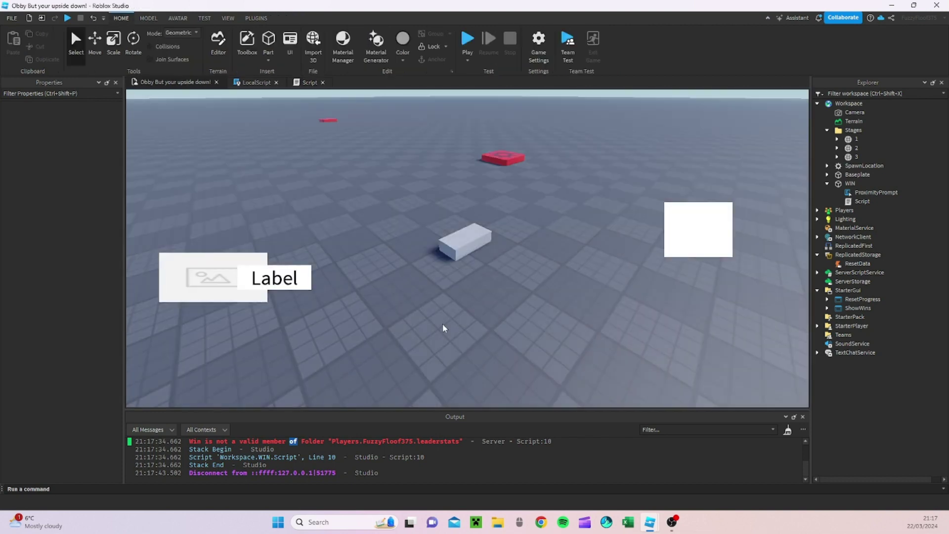
left_click(466, 39)
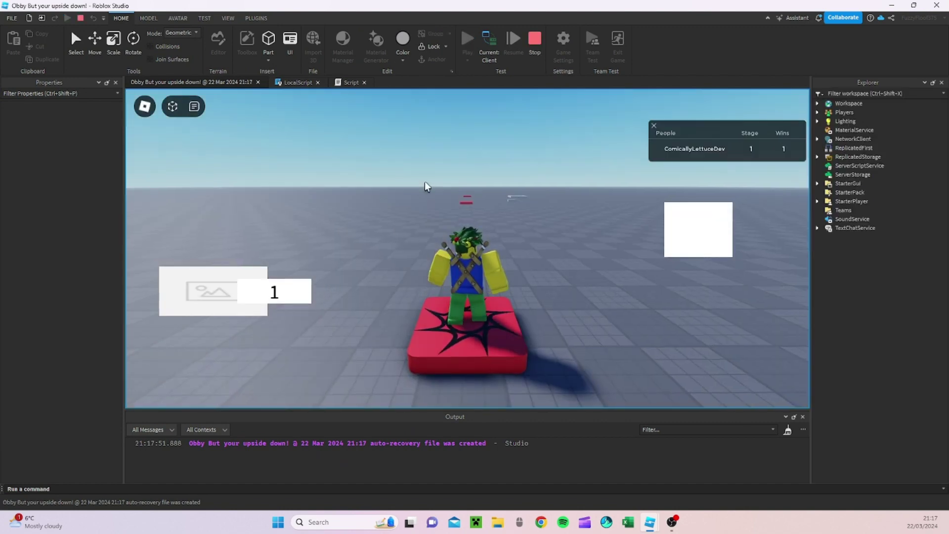
right_click_drag(426, 185, 431, 171)
key("w")
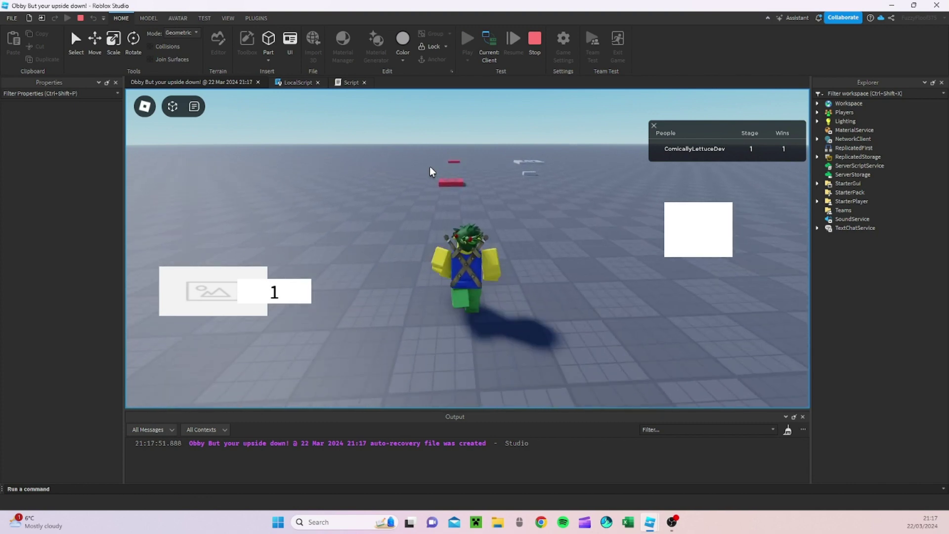
right_click_drag(430, 167, 427, 168)
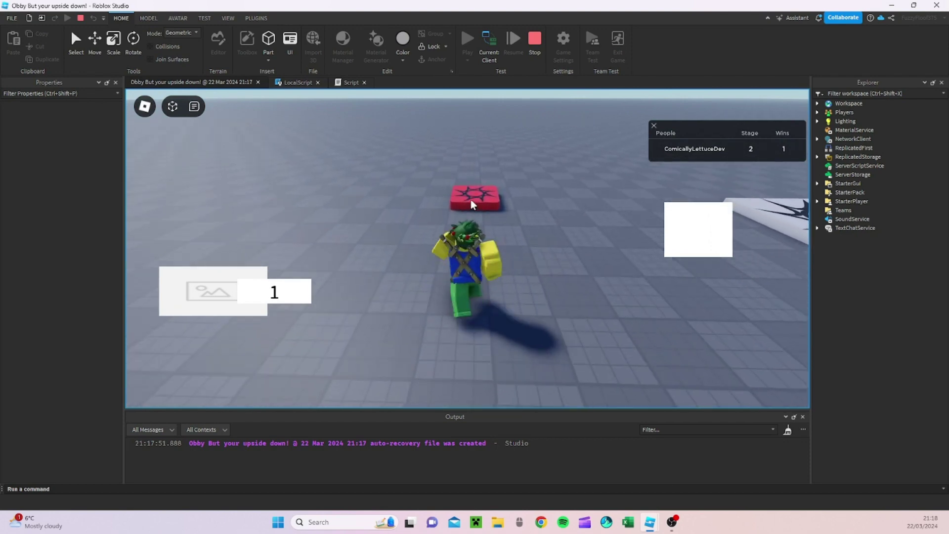
right_click_drag(473, 207, 473, 207)
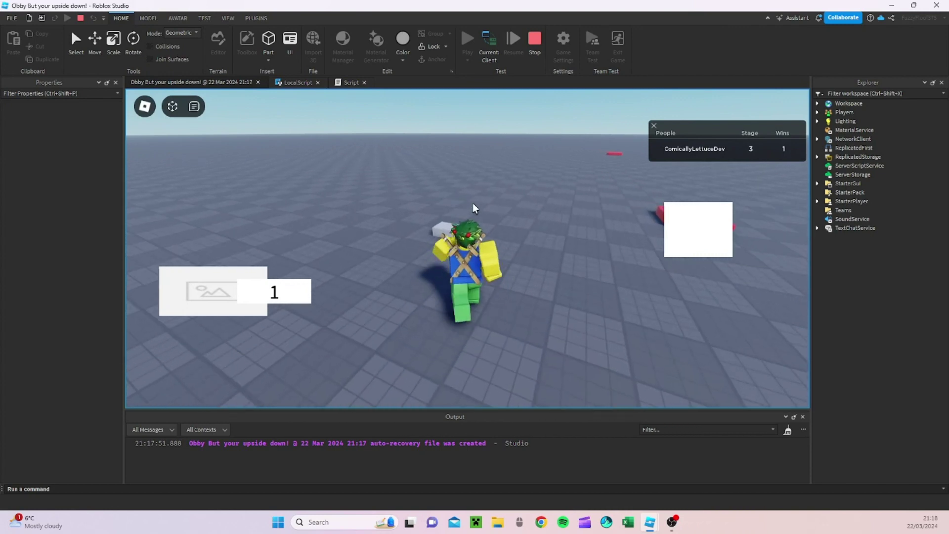
right_click_drag(473, 207, 470, 209)
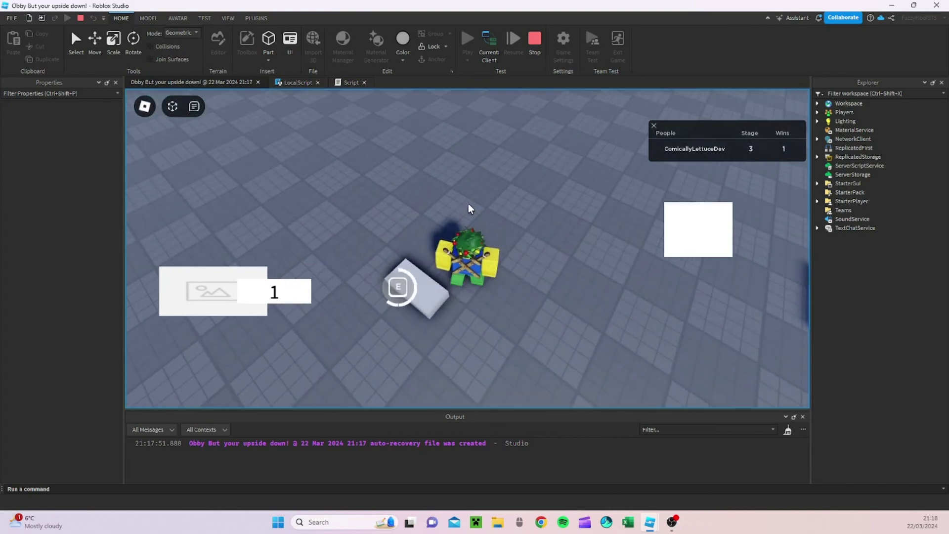
key("e")
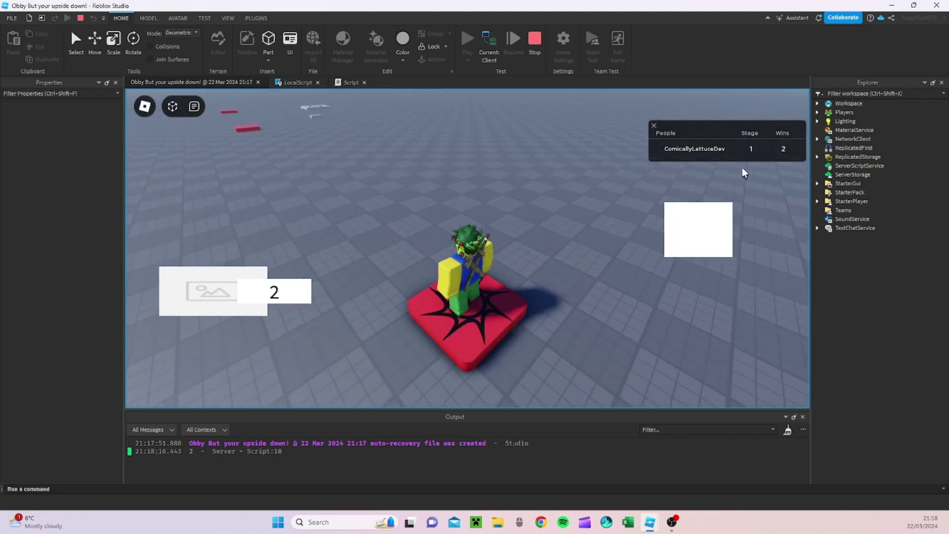
Step: Move the character around the stage 1 pad, stop the playtest and clear the output log
right_click_drag(458, 290, 457, 290)
key("w")
key("s")
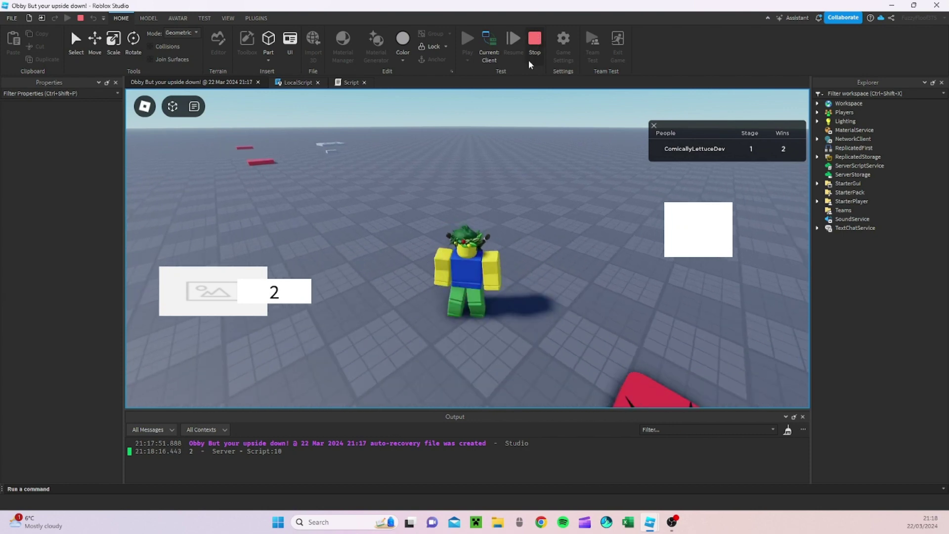
left_click(531, 56)
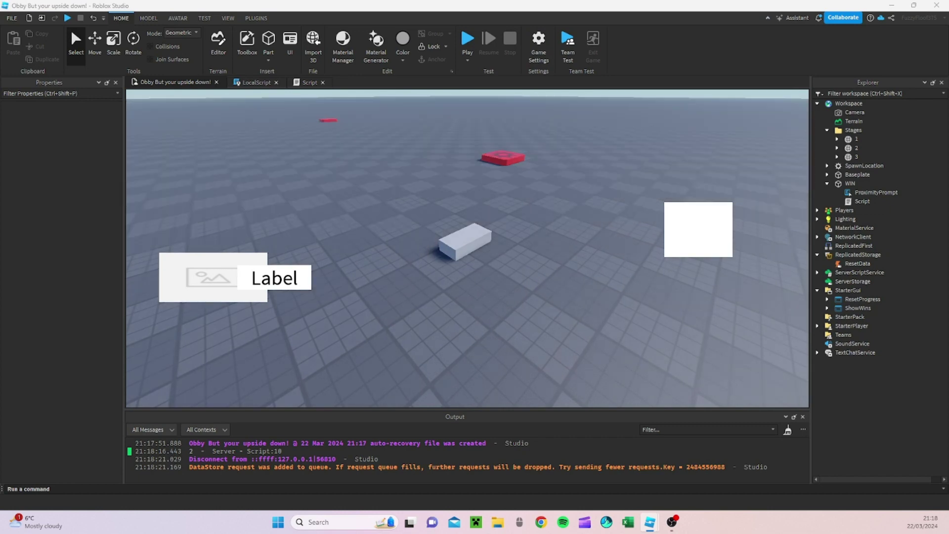
left_click(787, 430)
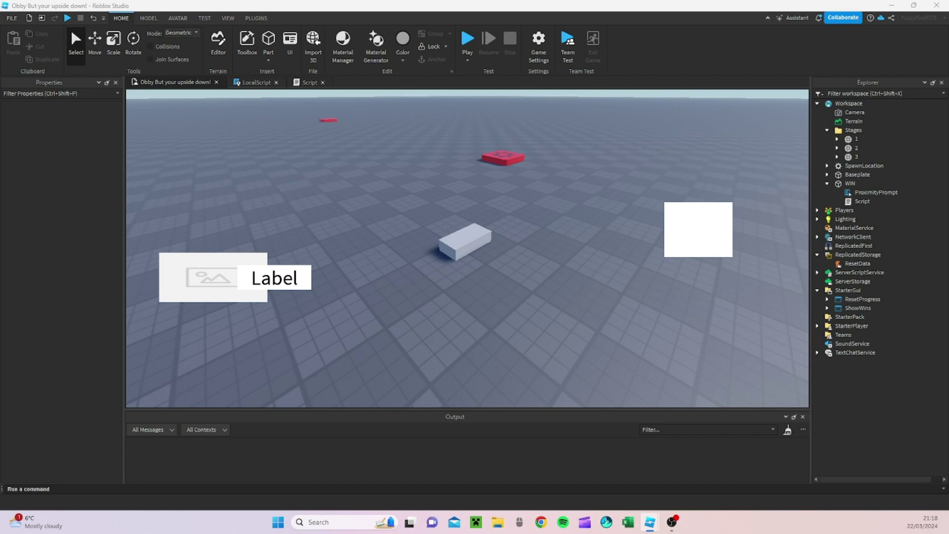
Step: Add a folder to ReplicatedStorage and name it Events
right_click_drag(519, 147, 438, 198)
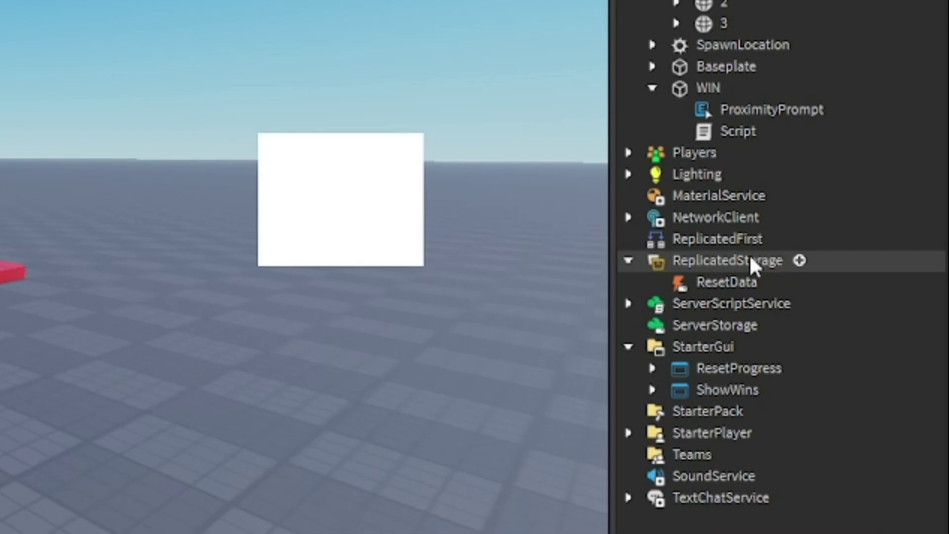
left_click(800, 260)
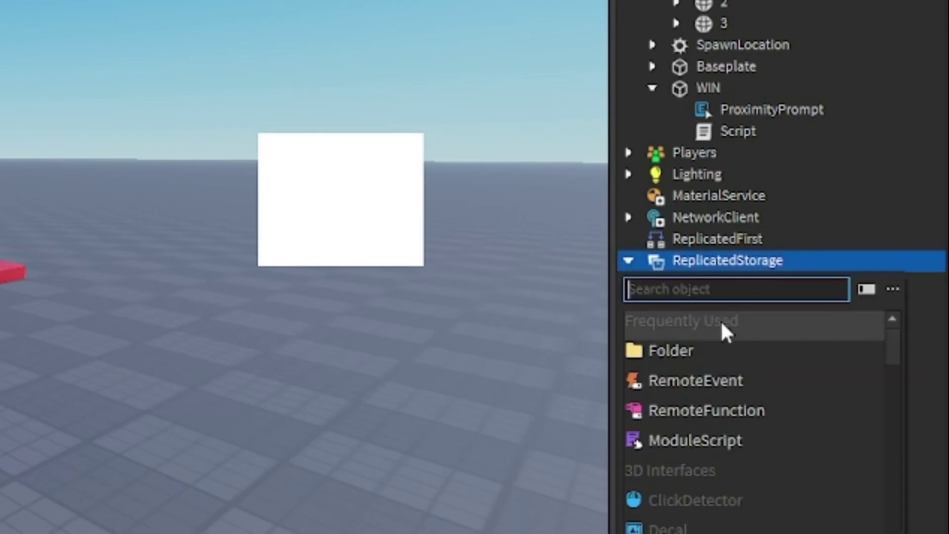
left_click(712, 350)
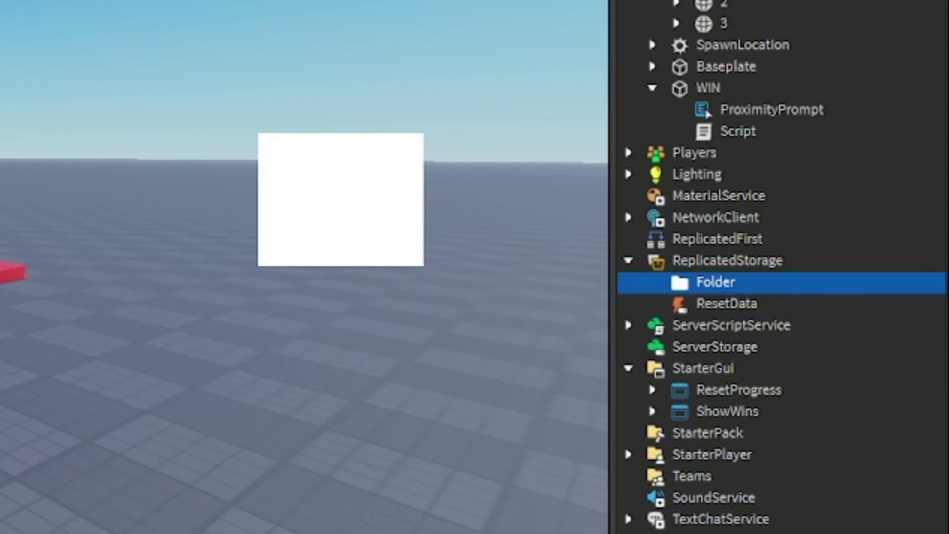
type("Events")
key("Return")
Step: Insert a RemoteEvent into the Events folder and duplicate it twice to get three events
left_click(753, 283)
left_click(692, 402)
left_click(671, 306)
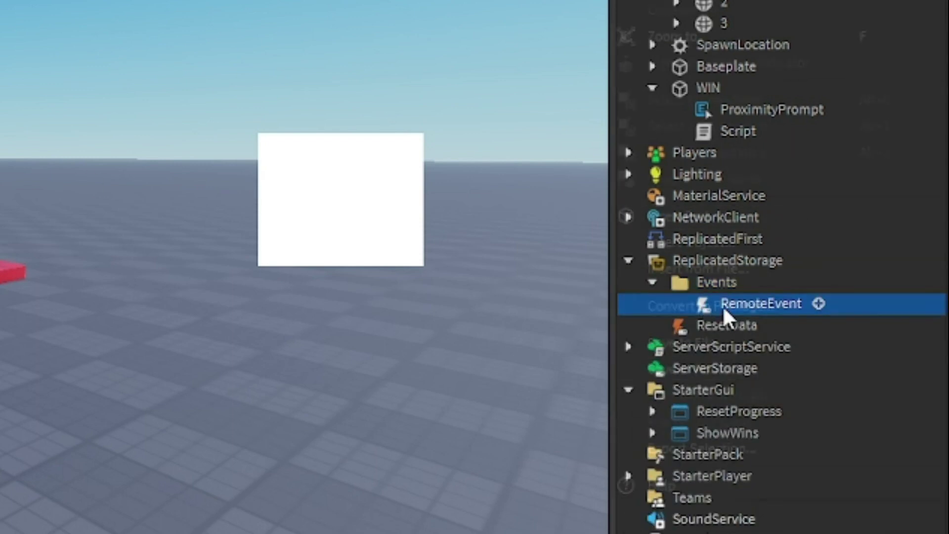
right_click(672, 308)
left_click(717, 1)
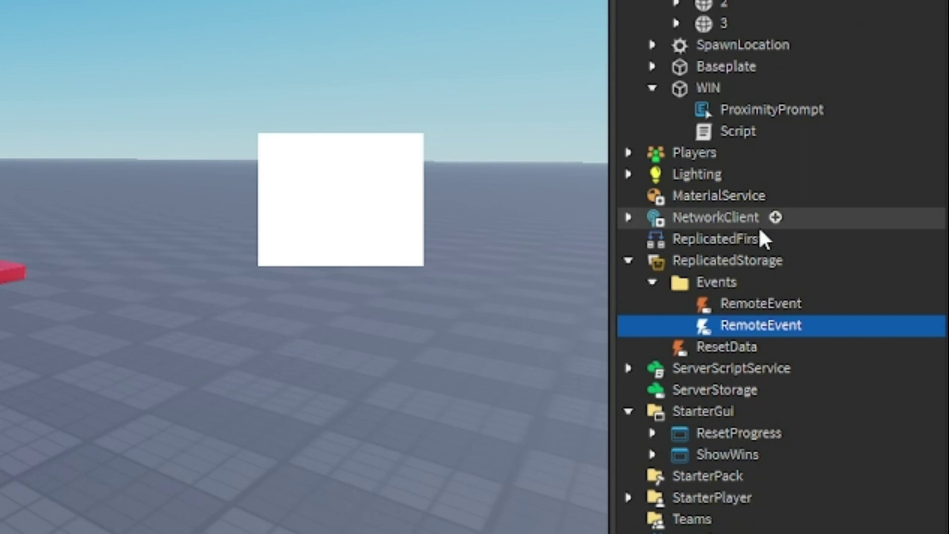
right_click(747, 326)
left_click(716, 1)
Step: Rename the first RemoteEvent in the Events folder to CheckPointEvent
left_click(692, 307)
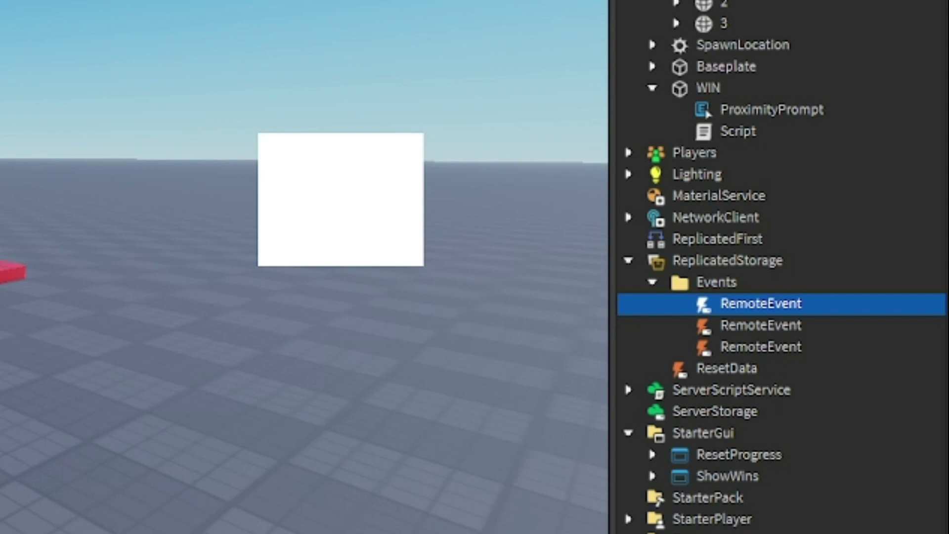
key("Return")
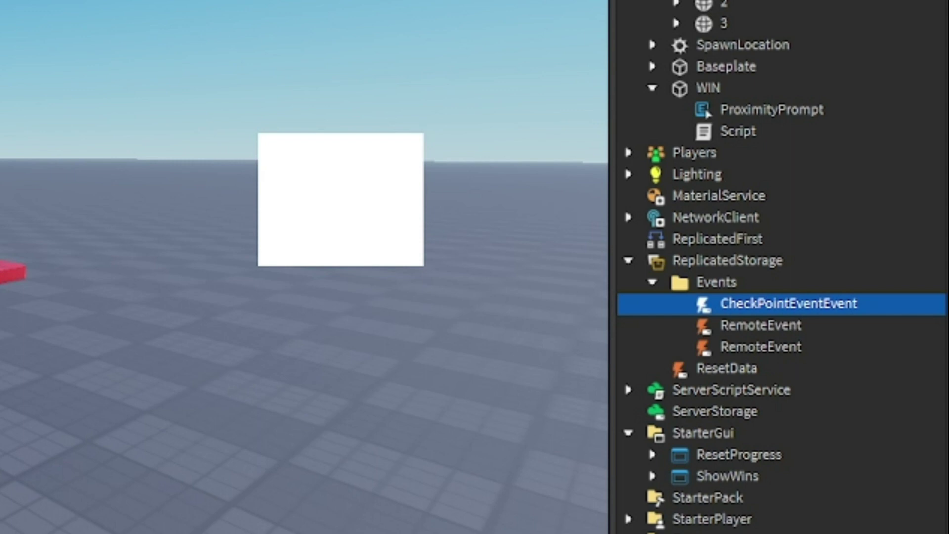
key("Return")
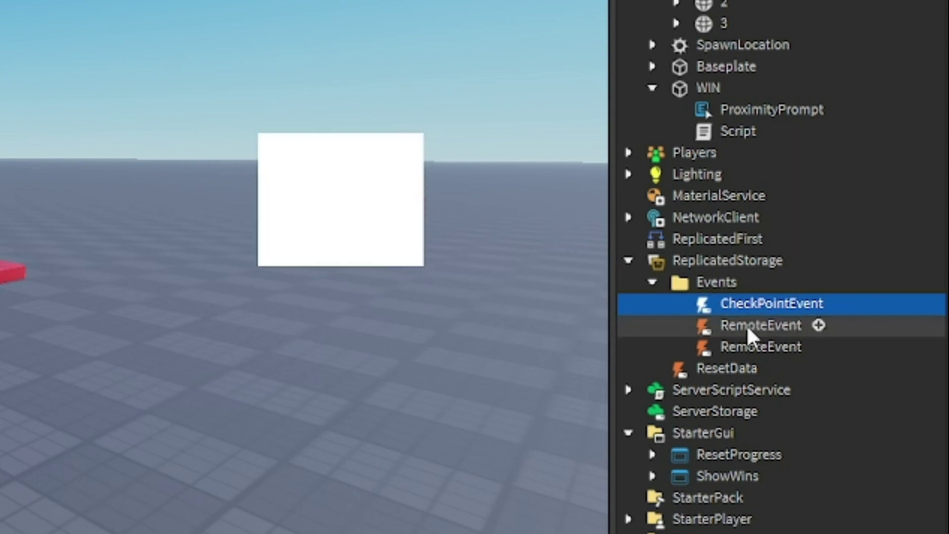
Step: Rename the second RemoteEvent in the Events folder to SkipEvent
left_click(786, 324)
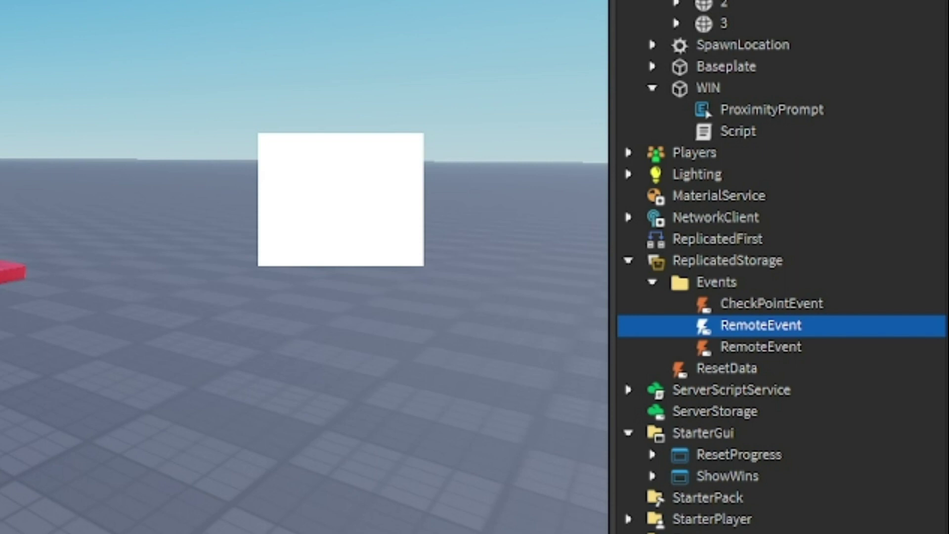
key("F2")
type("SkipEvent")
key("Return")
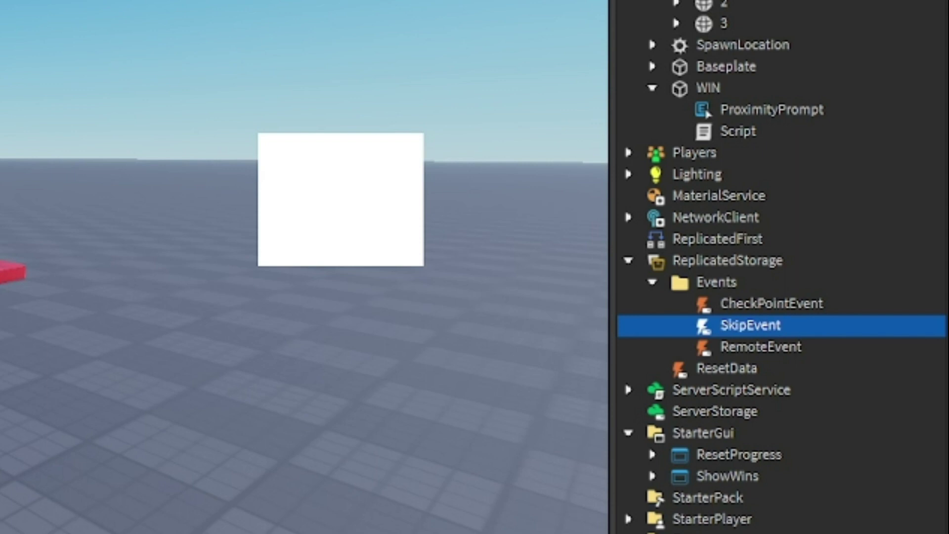
Step: Rename the remaining RemoteEvent to SuccessEvent and collapse the Events folder
left_click(729, 348)
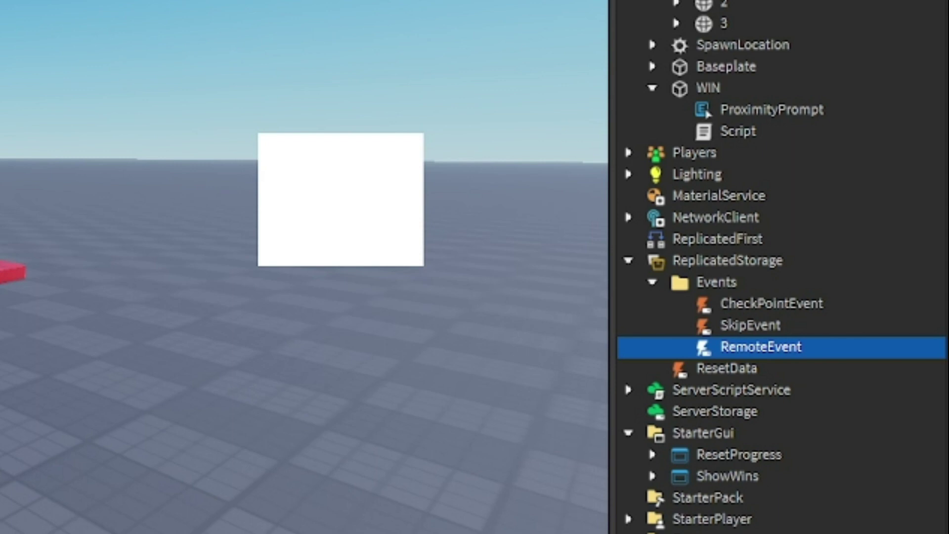
key("Return")
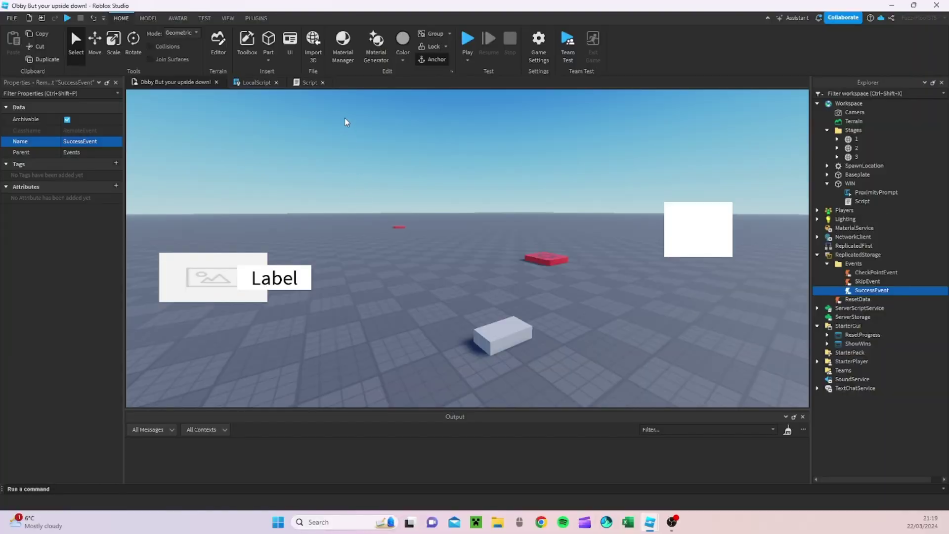
left_click(827, 263)
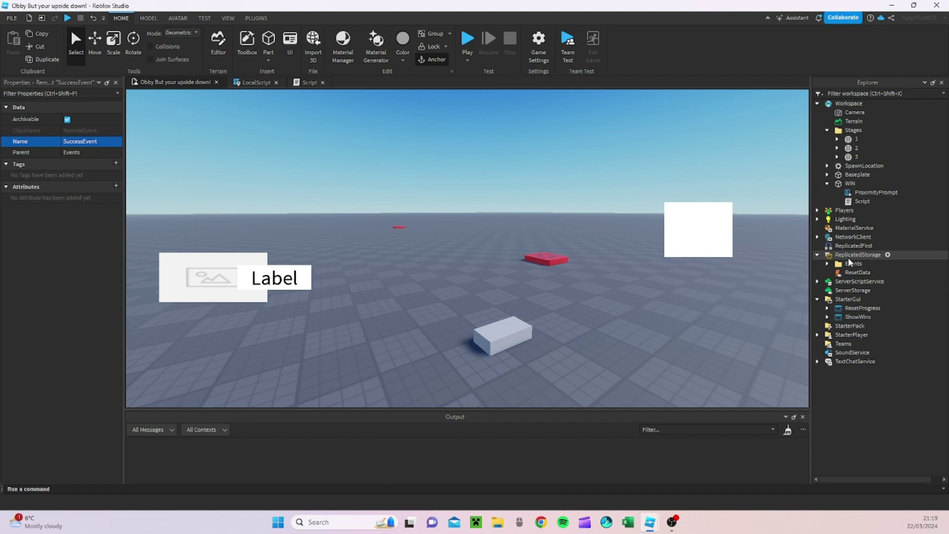
left_click(711, 265)
left_click(827, 264)
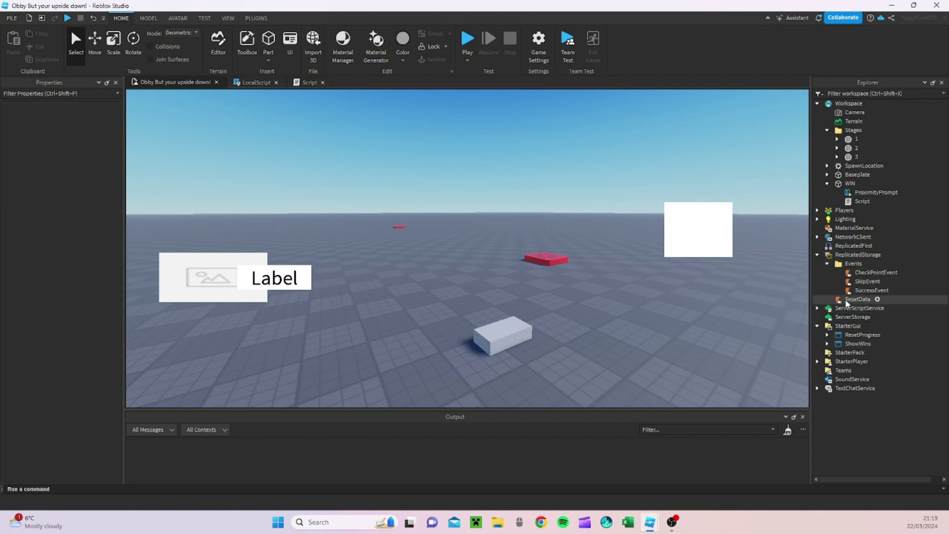
left_click(828, 265)
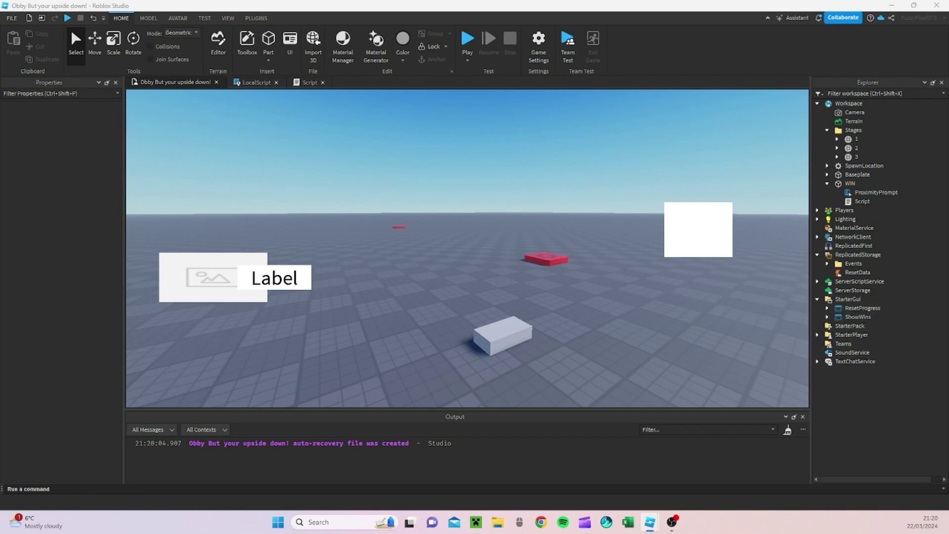
Step: Insert a ScreenGui into StarterGui and name it StageUI
left_click(868, 301)
left_click(840, 97)
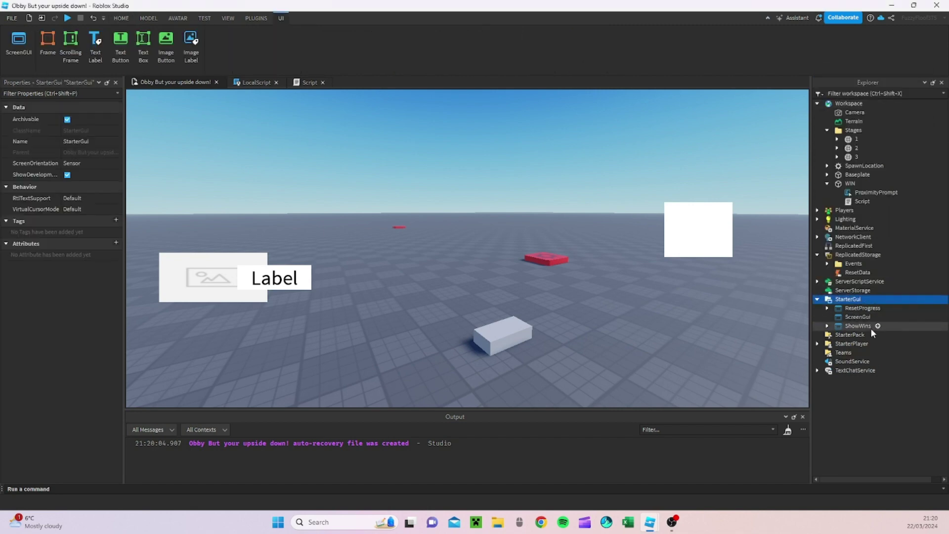
left_click(858, 317)
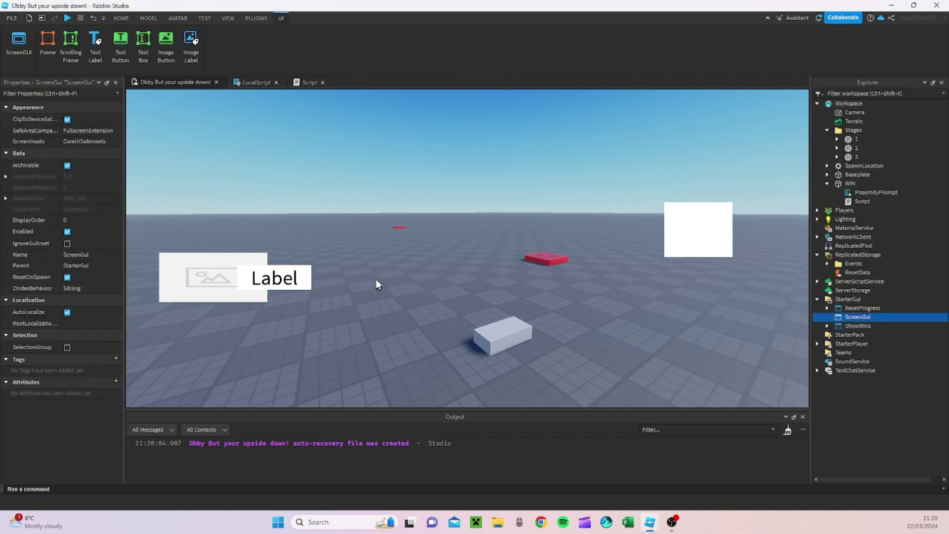
left_click(102, 253)
type("St")
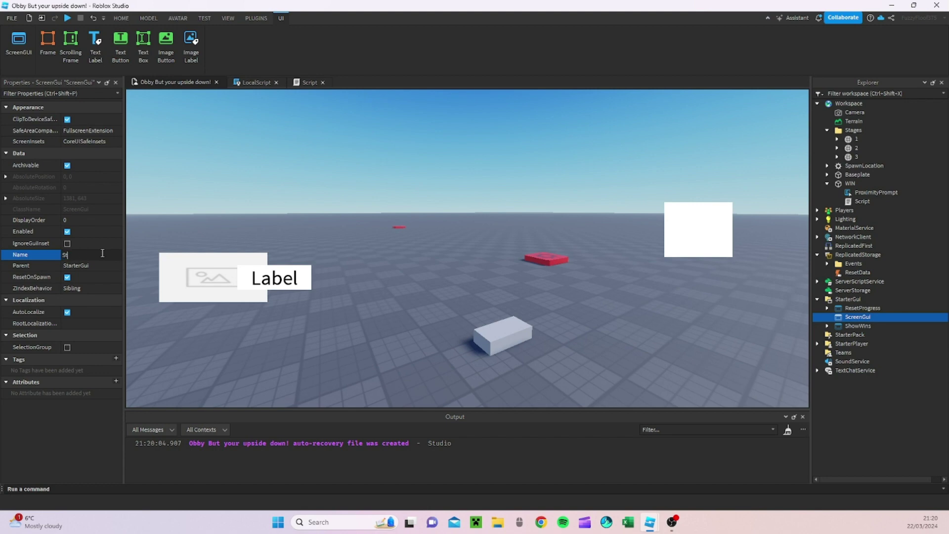
type("ageUI")
key("Return")
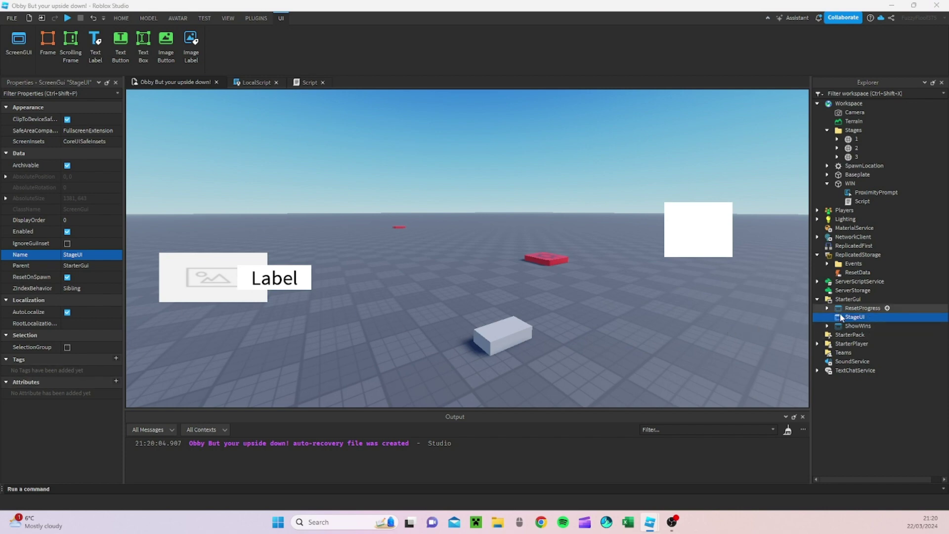
mouse_move(872, 318)
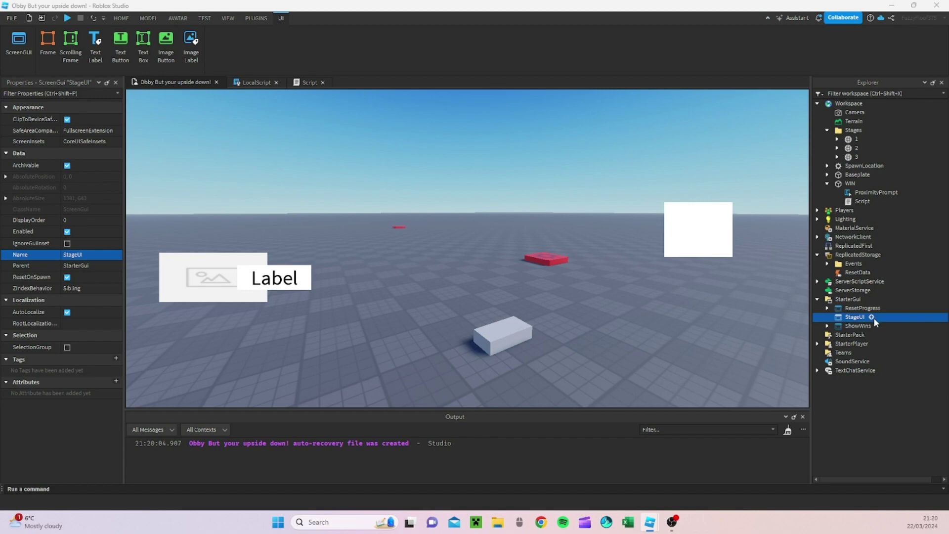
Step: Insert an ImageLabel into StageUI, enlarge it to about 237 x 100 and place it near the upper centre of the viewport
left_click(872, 318)
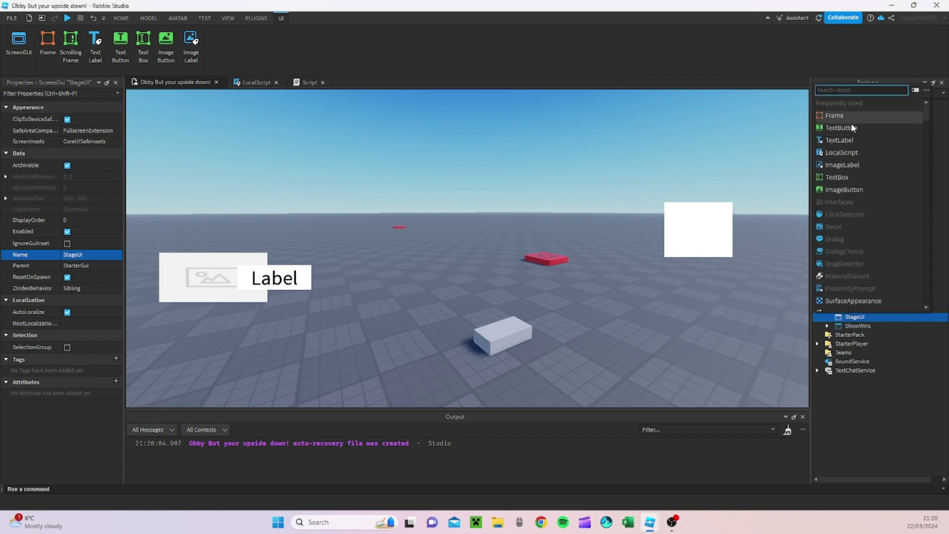
left_click(855, 163)
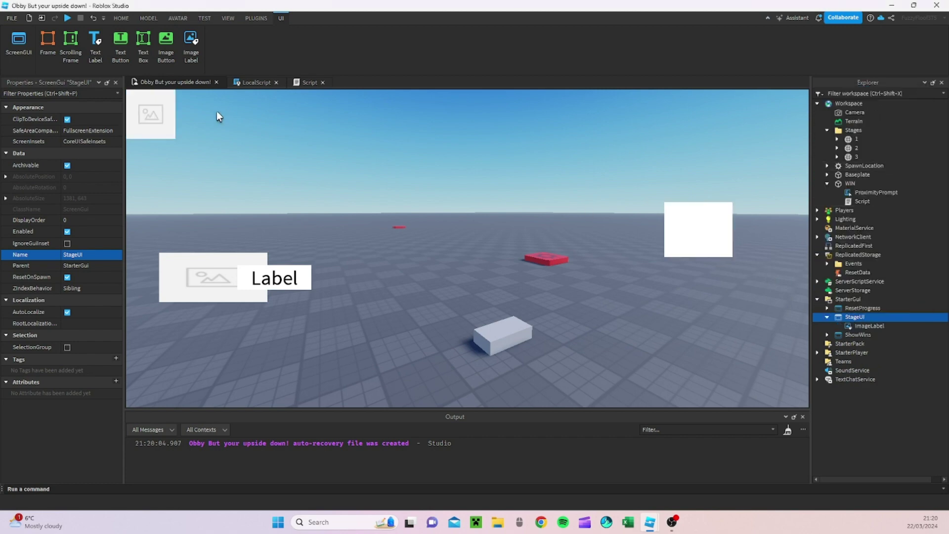
left_click_drag(173, 123, 540, 140)
left_click_drag(505, 155, 486, 146)
left_click(564, 182)
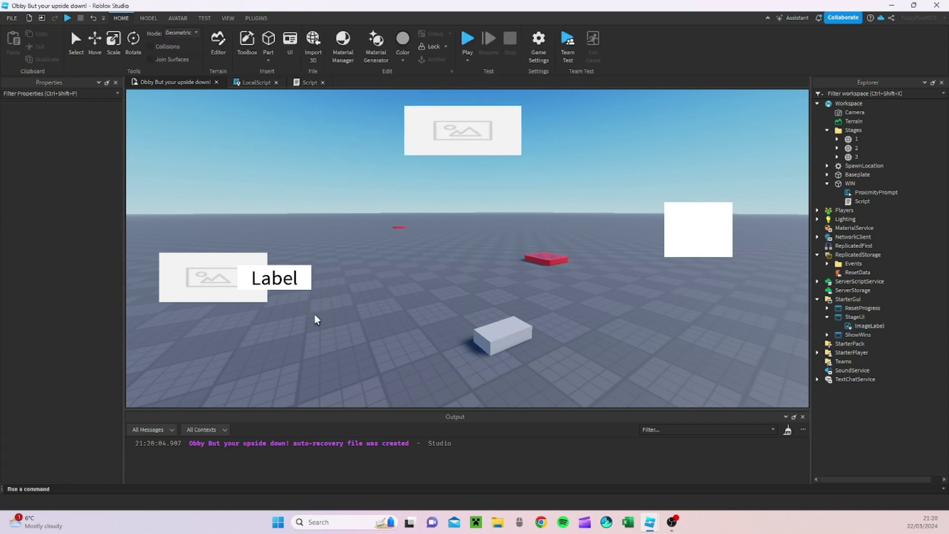
Step: Rename the ImageLabel in StageUI to MainFrame
left_click(865, 327)
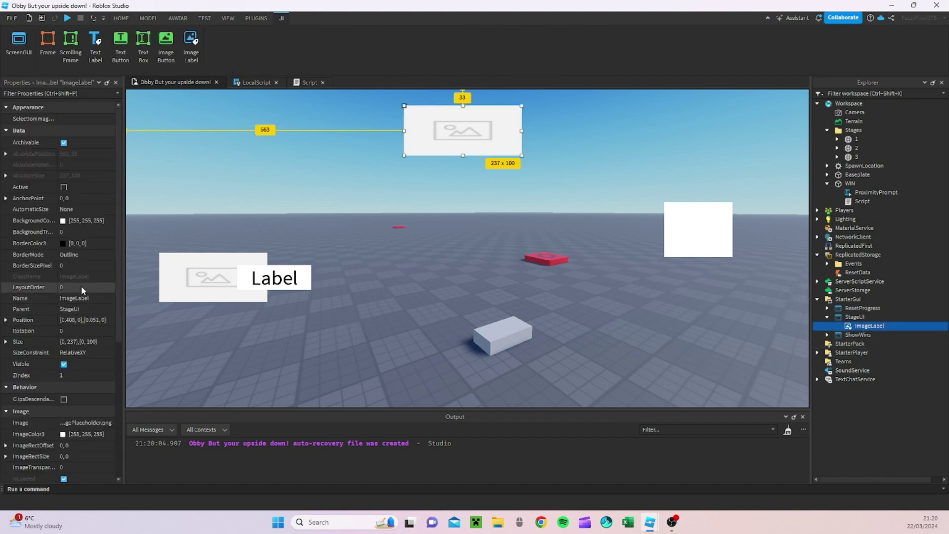
left_click(94, 299)
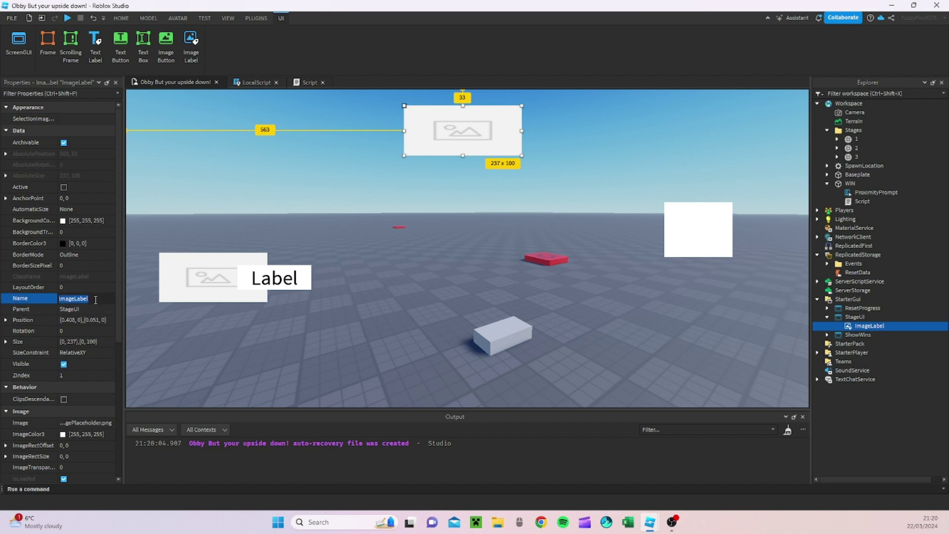
type("MainFrame")
key("Return")
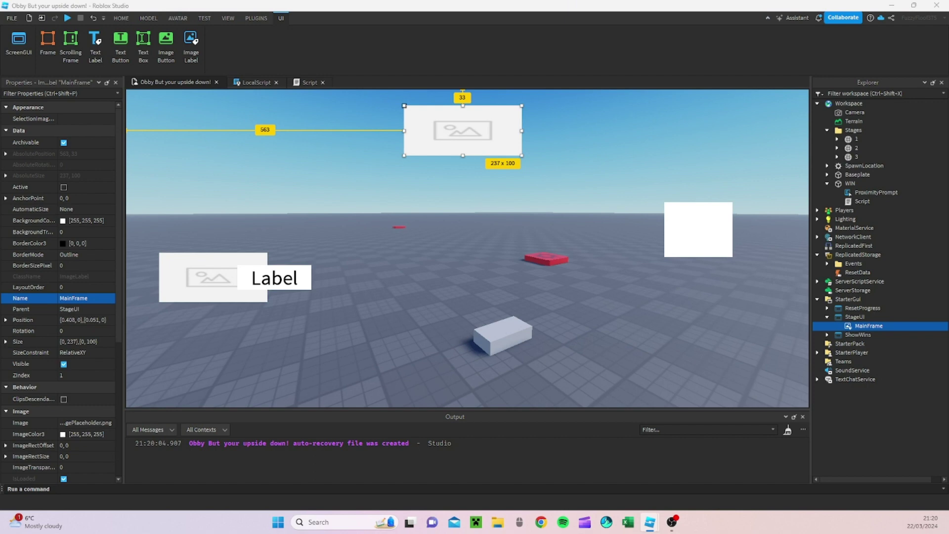
Step: Insert a Frame into MainFrame, size it to about 192 x 48 and centre it just below the image label
left_click(894, 326)
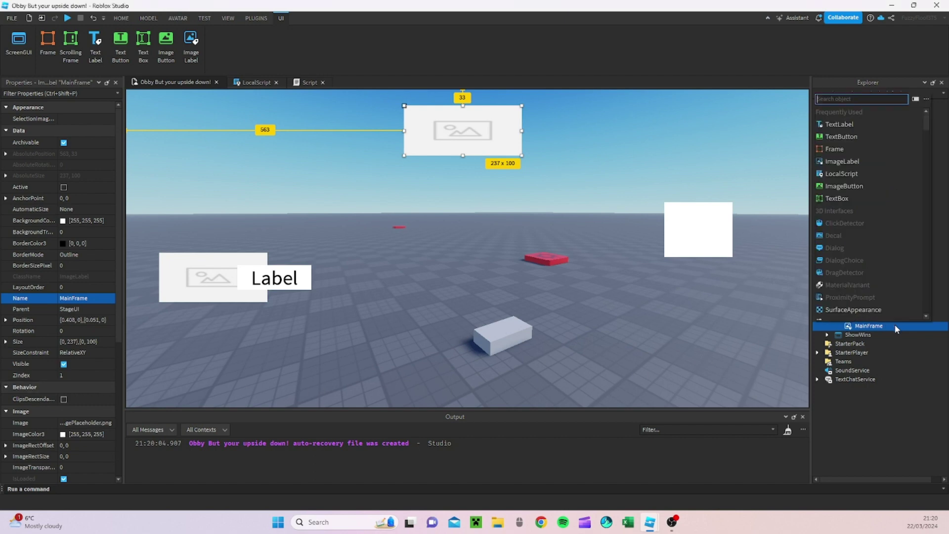
left_click(834, 149)
left_click_drag(431, 138, 529, 187)
mouse_move(481, 163)
left_mouse_down()
mouse_move(481, 193)
mouse_move(471, 154)
mouse_move(474, 180)
left_mouse_up()
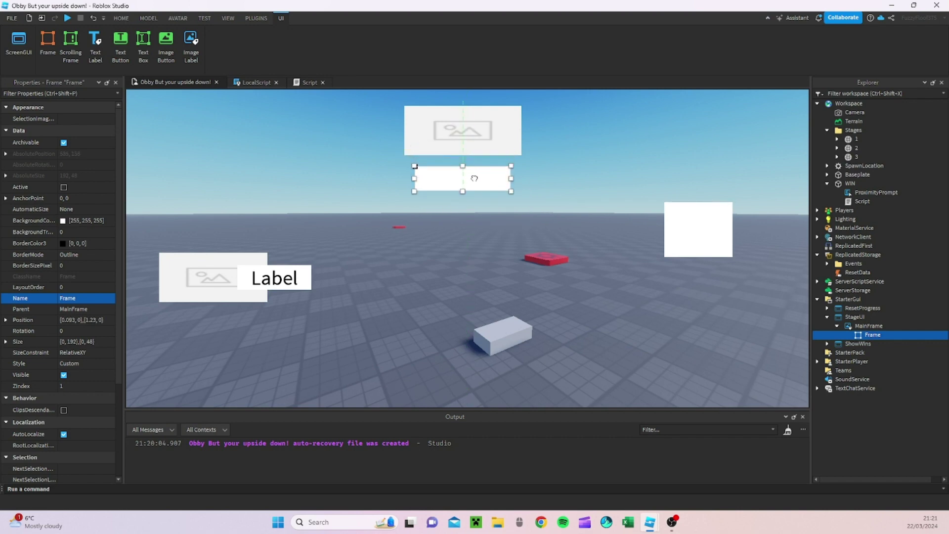
Step: Set the ZIndex of the Frame inside MainFrame to 2
left_click(862, 327)
left_click(873, 335)
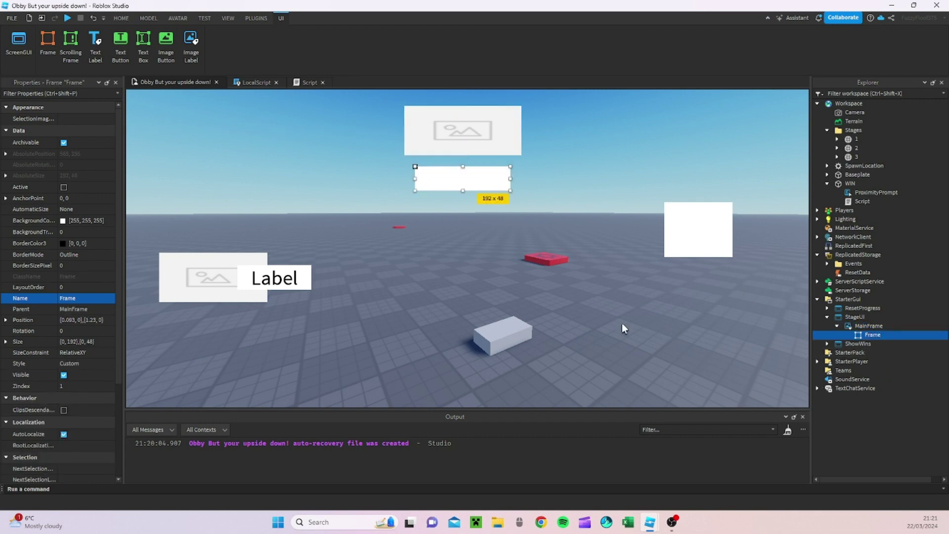
left_click(86, 386)
type("2")
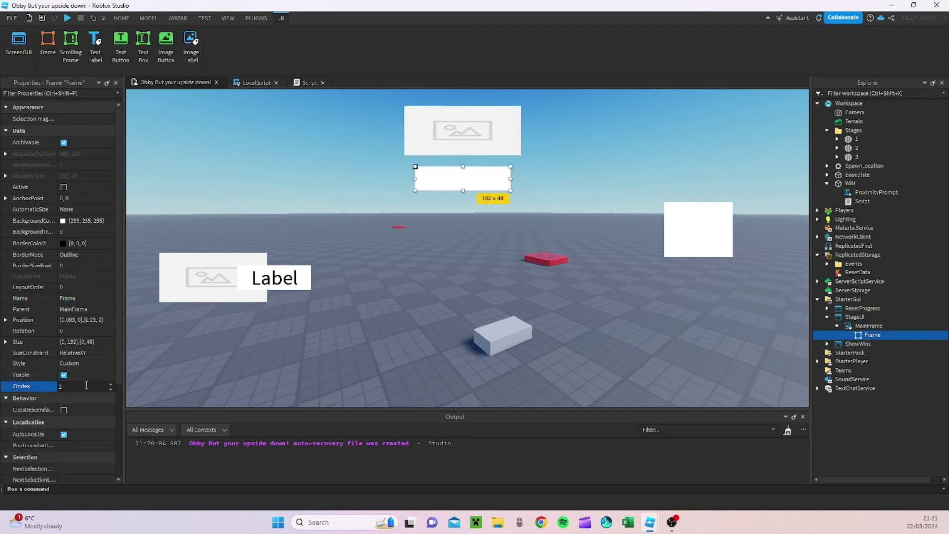
key("Return")
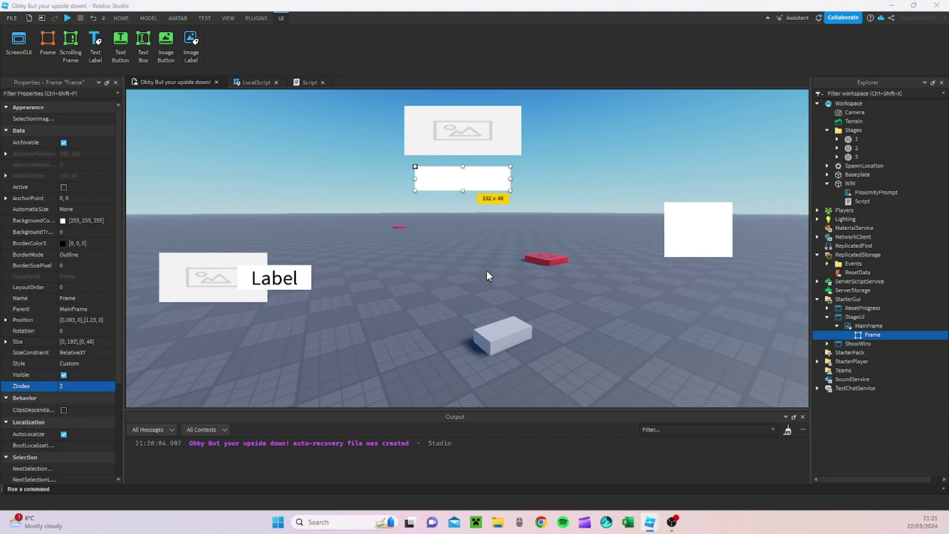
Step: Set the background colour of the Frame inside MainFrame to dark grey [52, 52, 52]
left_click(64, 222)
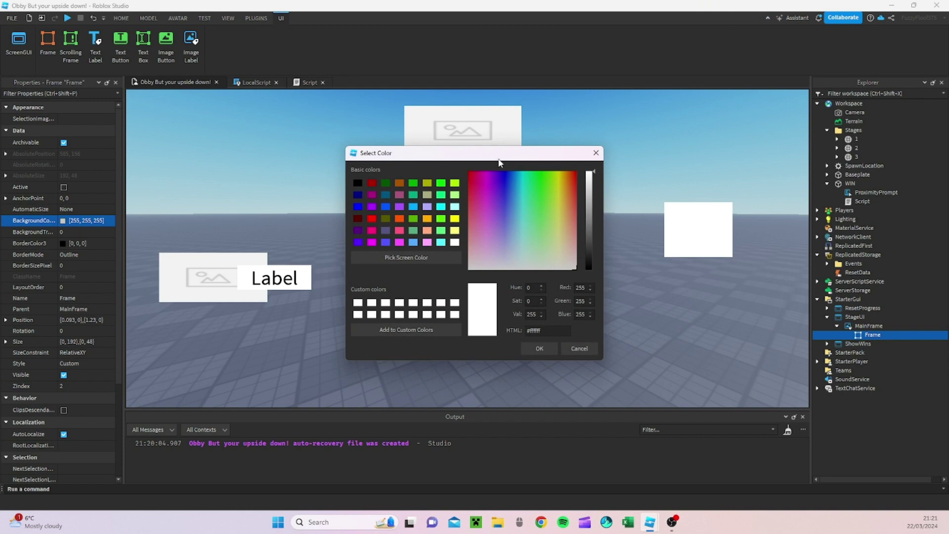
left_click_drag(499, 162, 524, 210)
left_click_drag(610, 272, 613, 297)
left_click(568, 398)
left_click(629, 306)
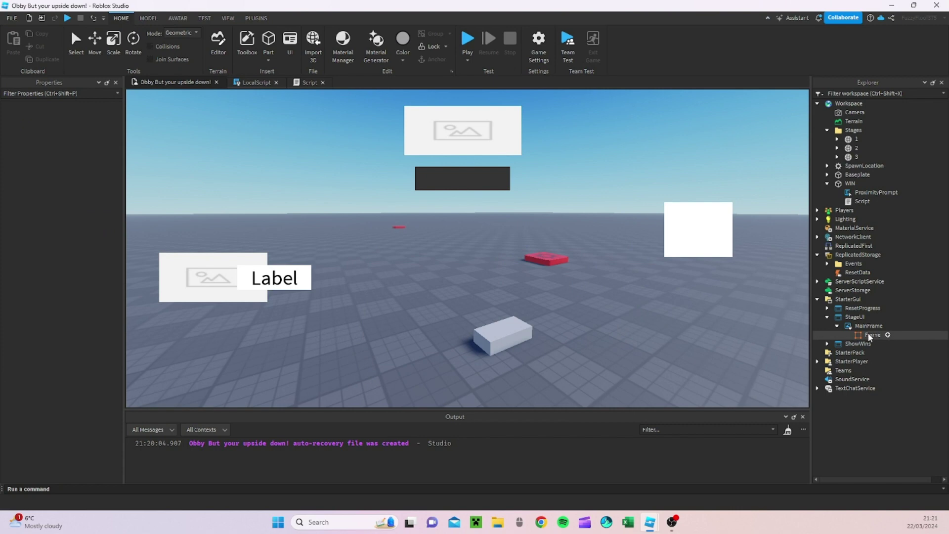
left_click(886, 337)
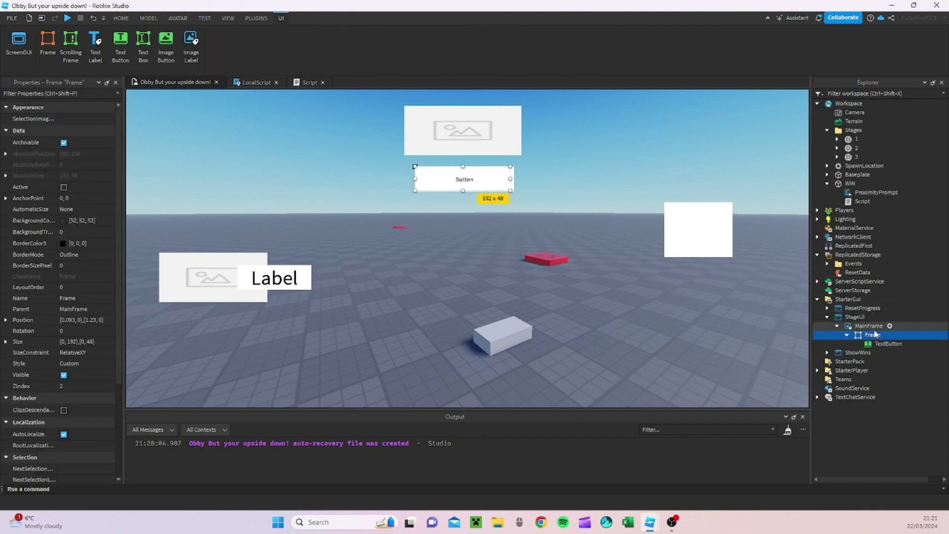
left_click(847, 335)
left_click(880, 343)
key("Delete")
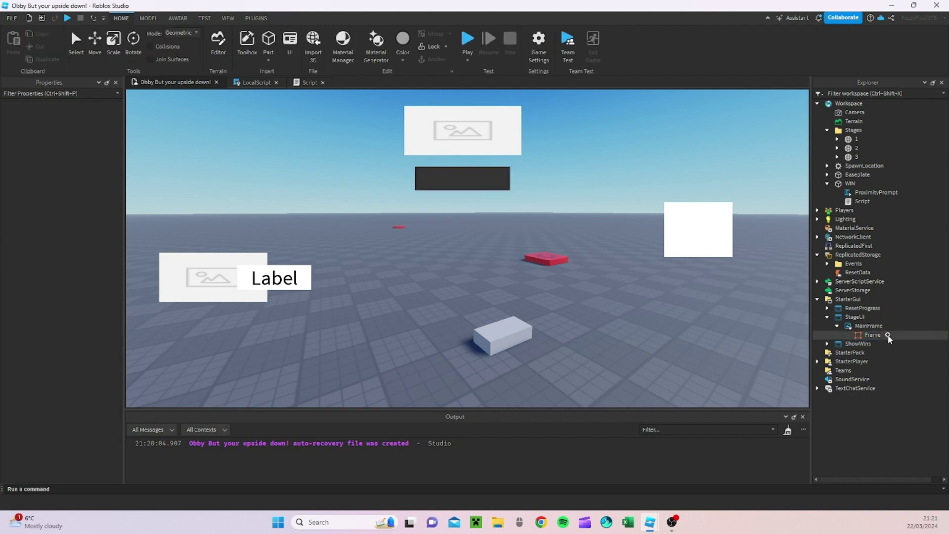
Step: Insert a Frame inside the dark grey frame and set its size to {1, 0},{1, 0}
left_click(888, 335)
left_click(852, 159)
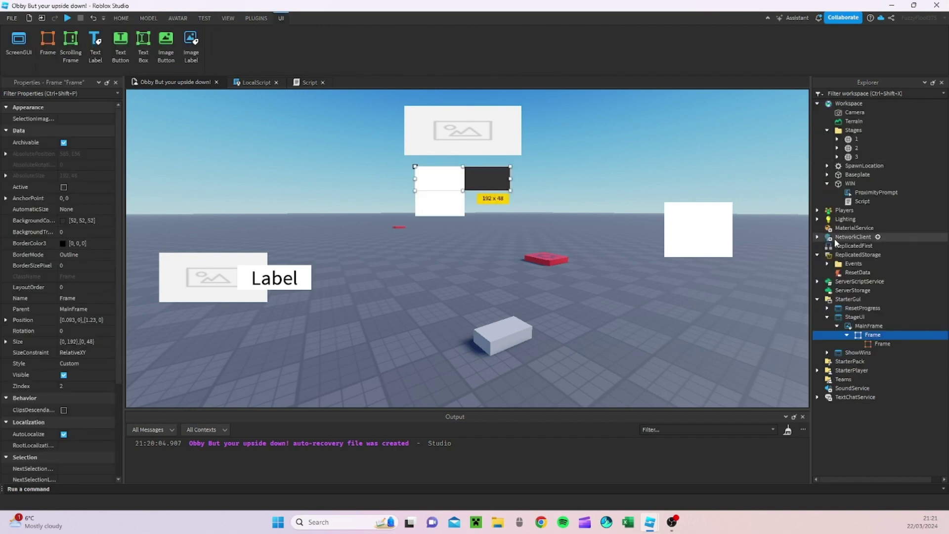
left_click(877, 344)
left_click(86, 342)
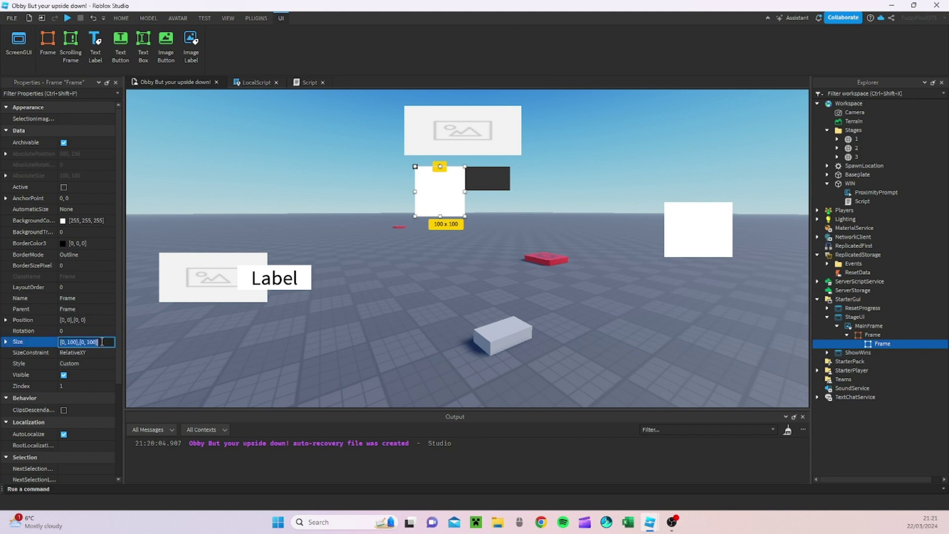
key("BackSpace")
type("1, 0},{1, 0")
key("Return")
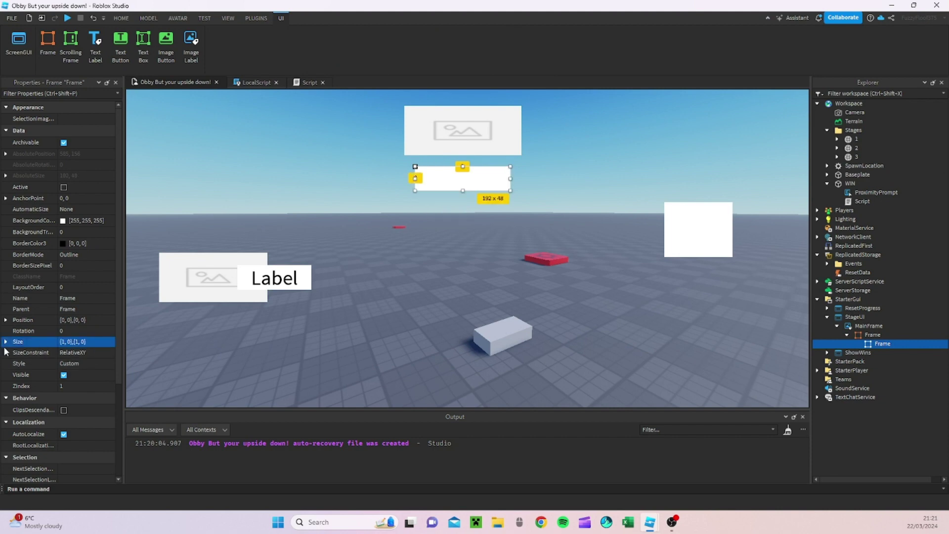
Step: Colour the inner frame's background green [75, 255, 20] and shrink its width to 0 against the dark frame's left edge
left_click(63, 221)
left_click(546, 184)
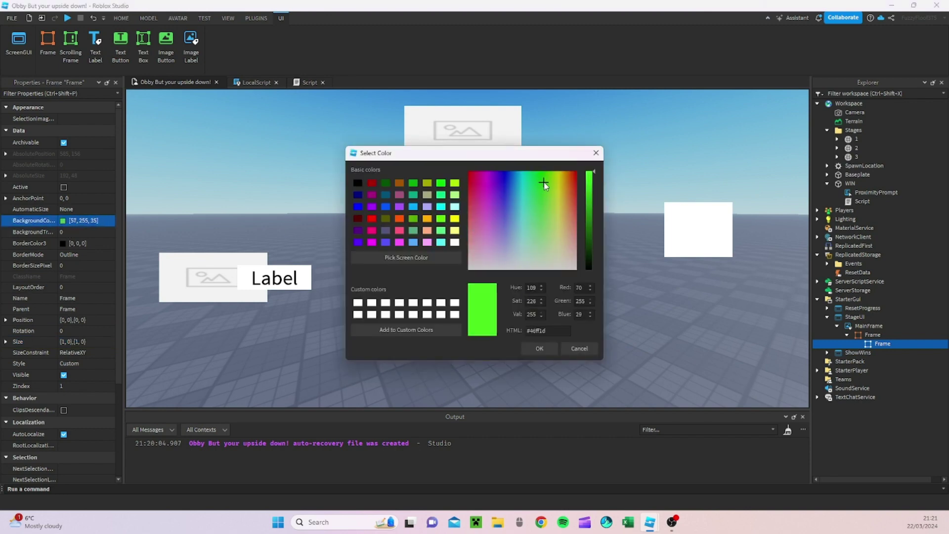
left_click(544, 347)
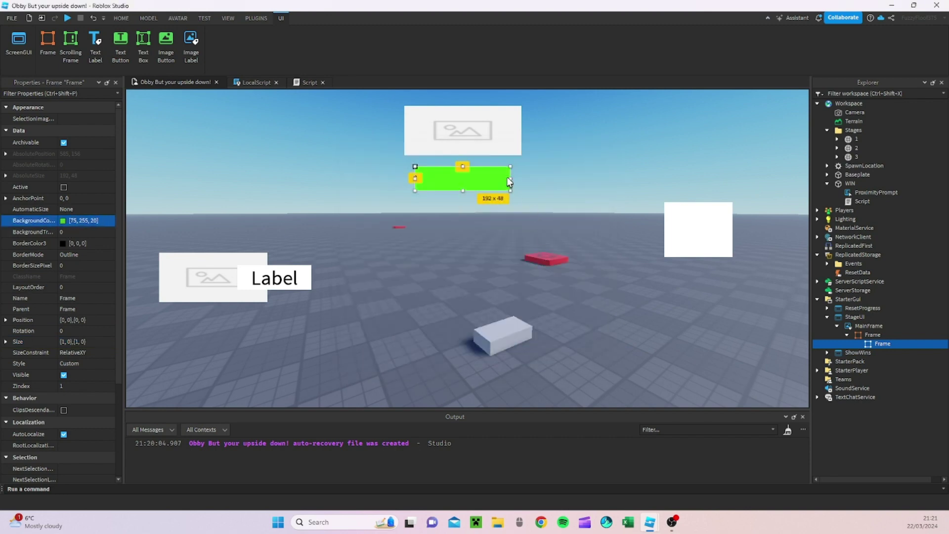
left_click_drag(509, 181, 416, 182)
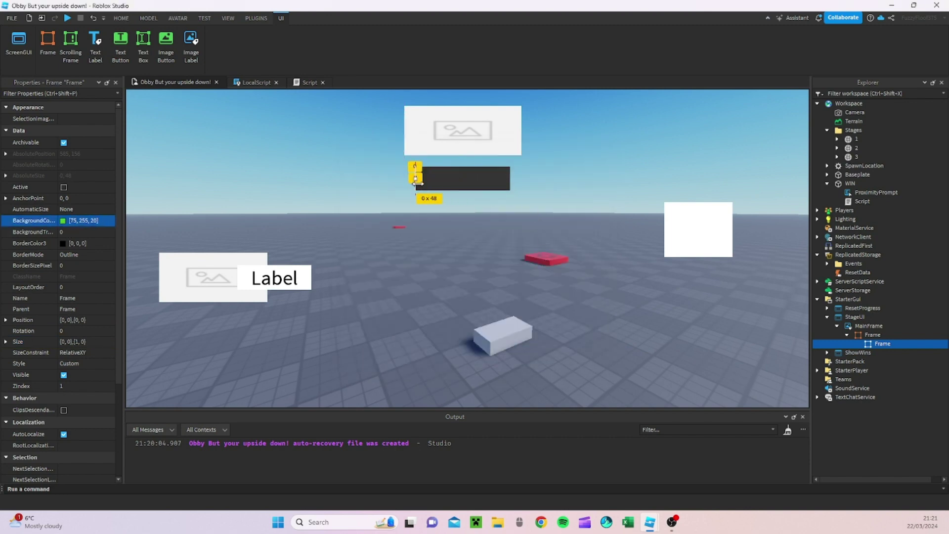
left_click(430, 218)
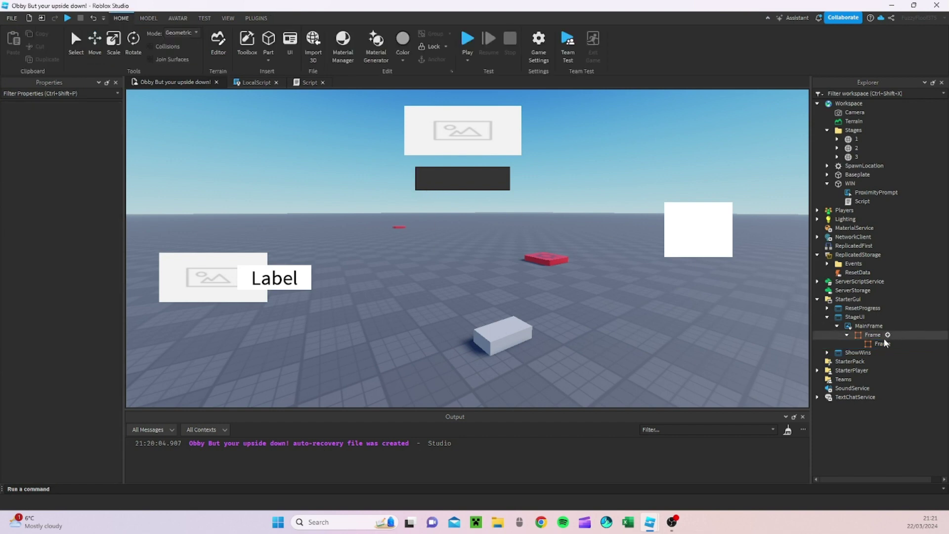
Step: Rename the dark grey outer frame to FillBackground
left_click(871, 335)
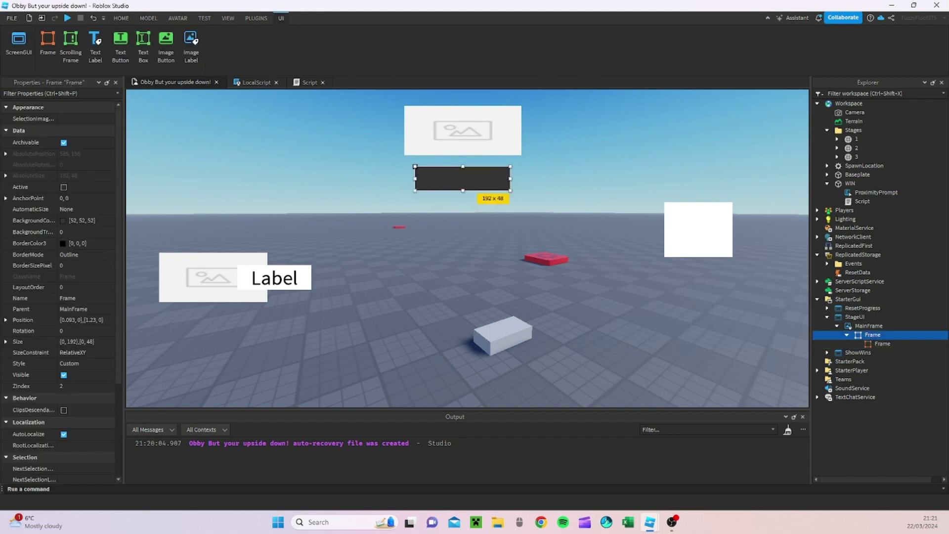
left_click(94, 302)
type("Fil")
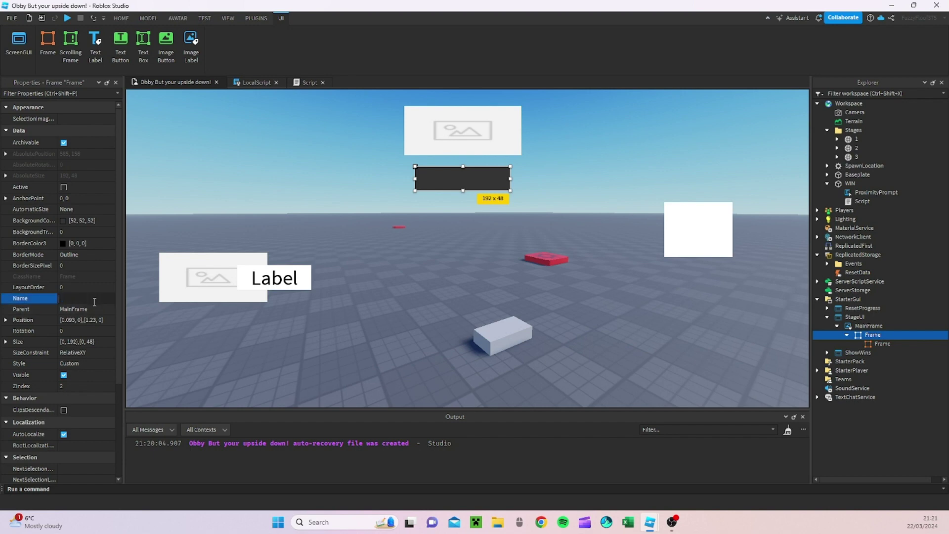
type("lBackground")
key("Return")
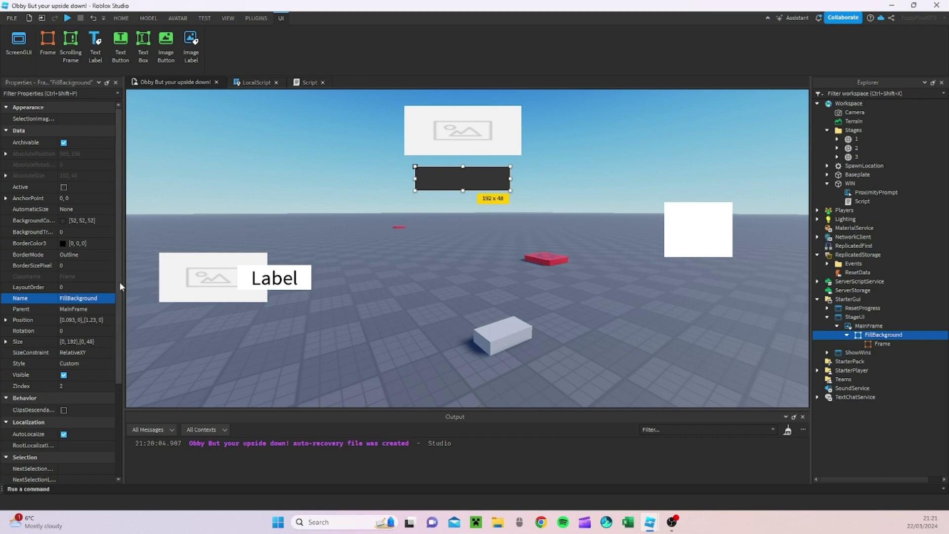
Step: Rename the green frame inside FillBackground to Filler
left_click(880, 343)
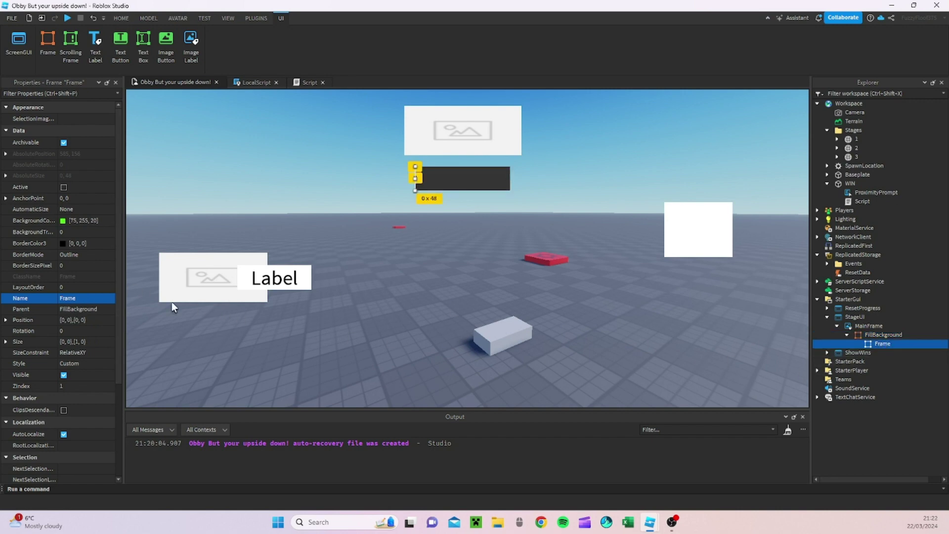
left_click(82, 297)
key("BackSpace")
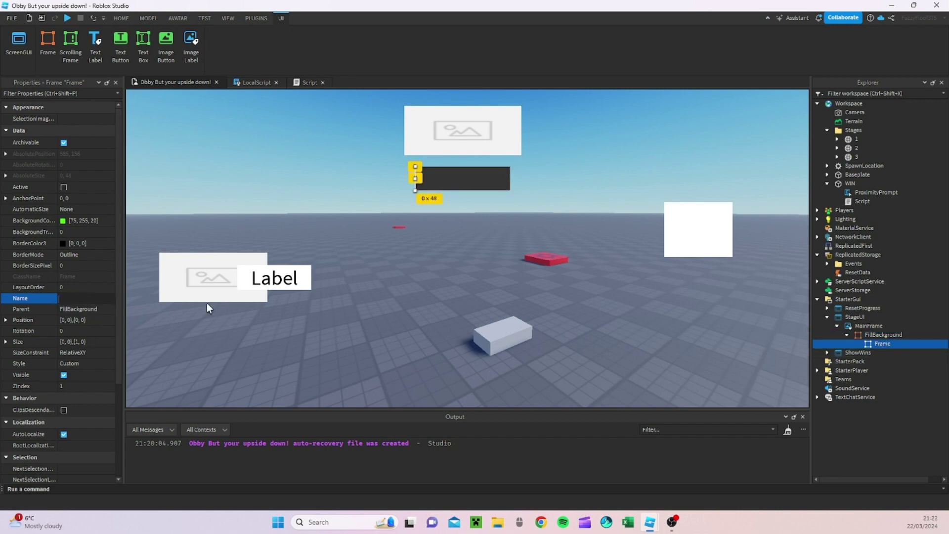
type("Fill")
type("er")
key("Return")
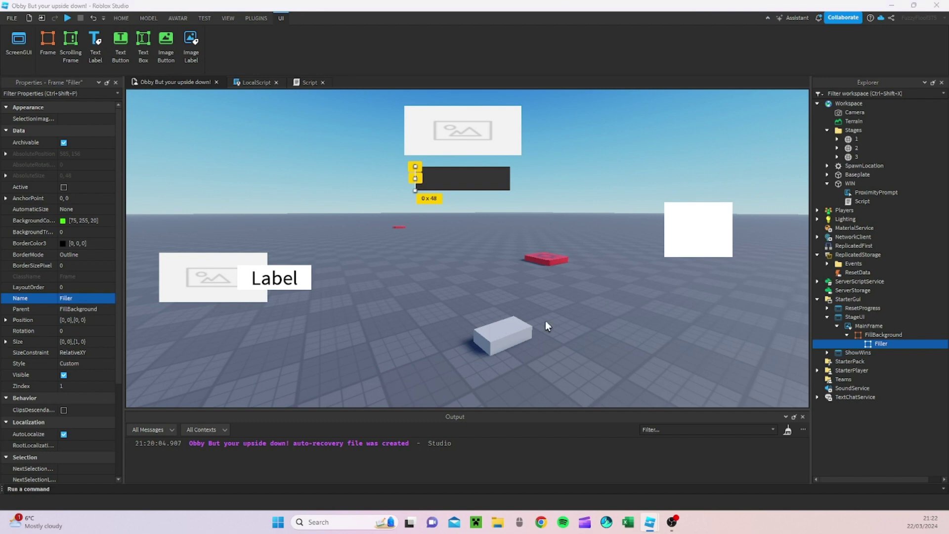
left_click(614, 331)
left_click(879, 345)
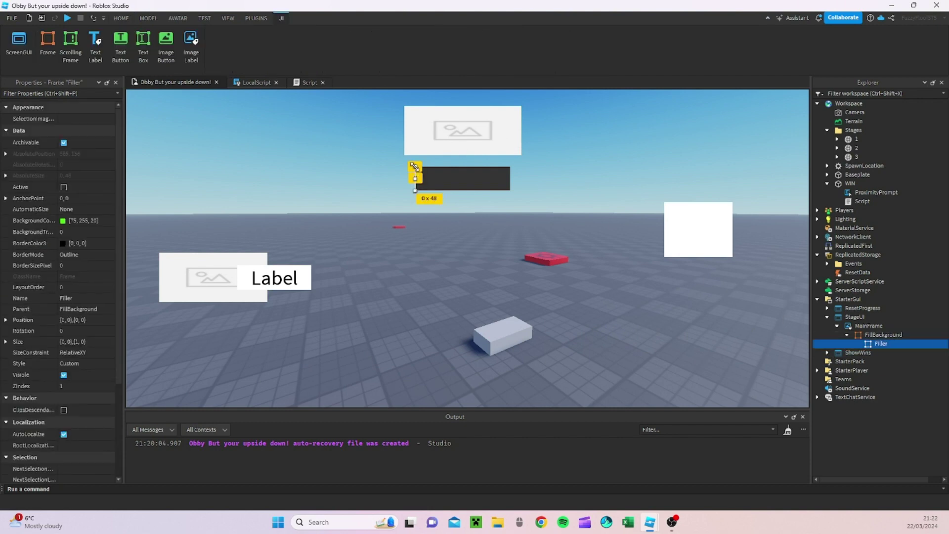
mouse_move(415, 178)
left_mouse_down()
mouse_move(503, 176)
mouse_move(415, 176)
left_mouse_up()
left_click(609, 198)
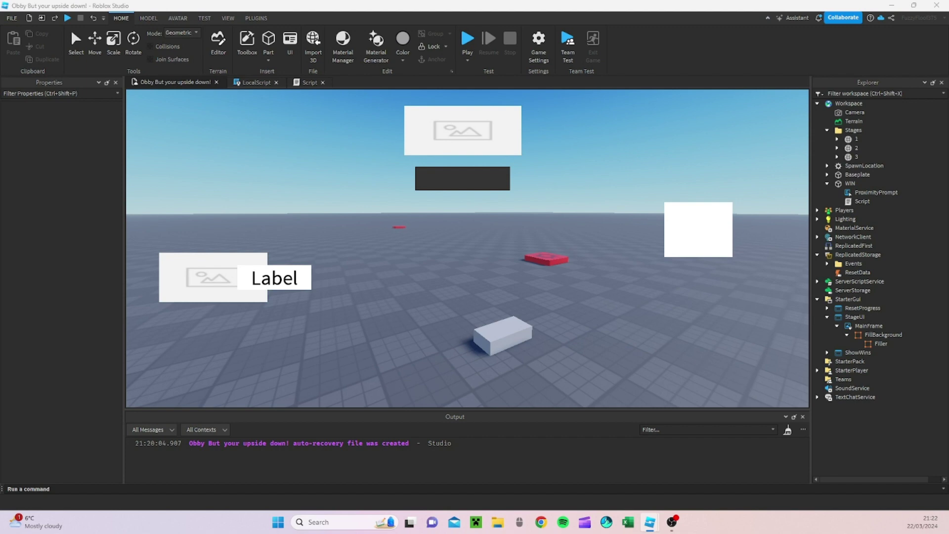
left_click(862, 343)
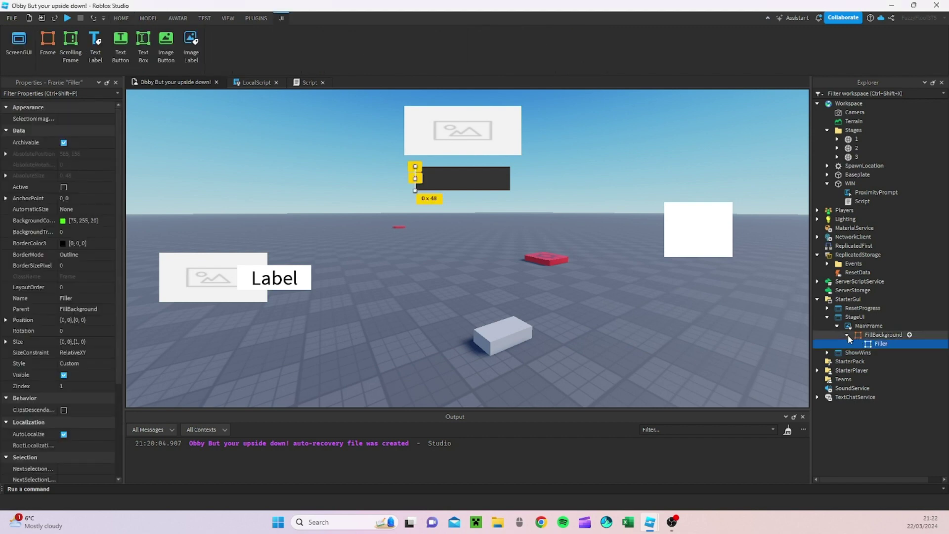
Step: Collapse FillBackground, insert a TextLabel into MainFrame and place it just to the right of the image label
left_click(847, 335)
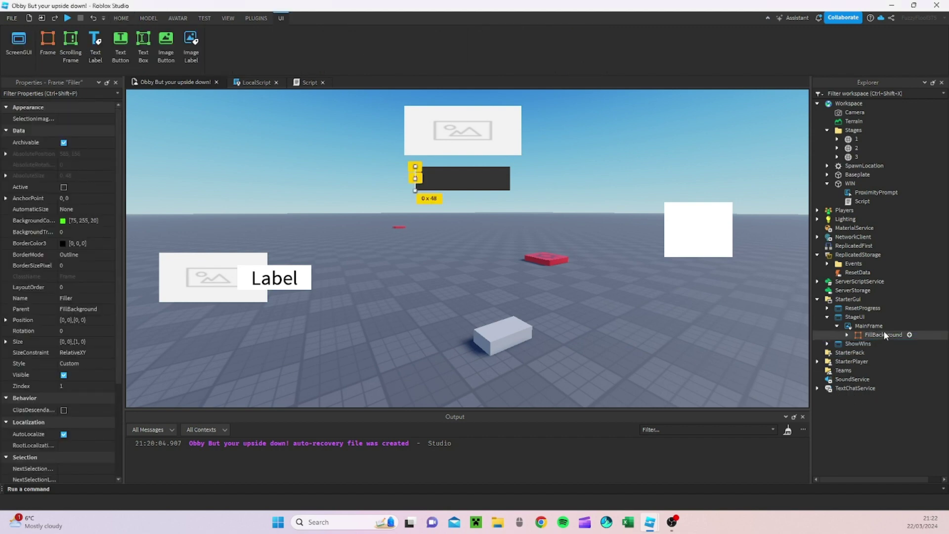
left_click(890, 326)
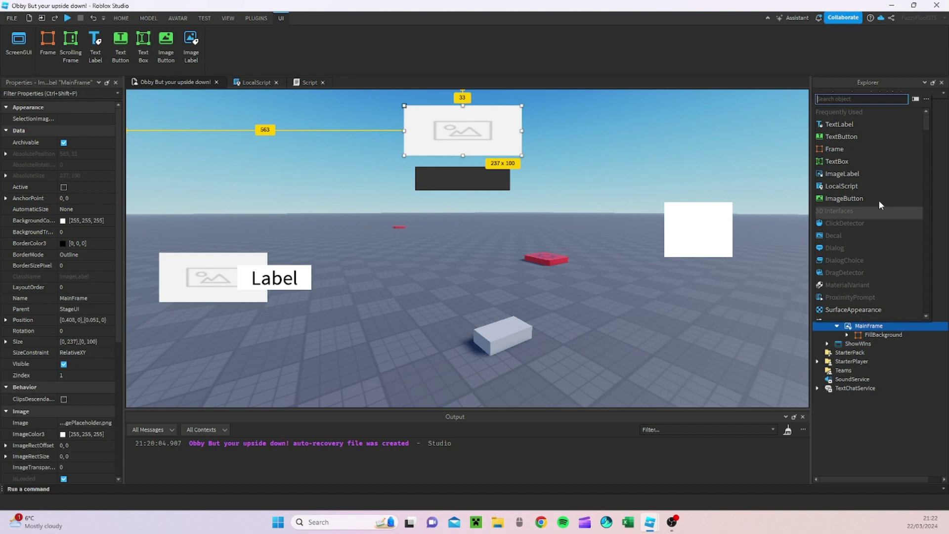
left_click(859, 123)
left_click_drag(479, 161, 587, 137)
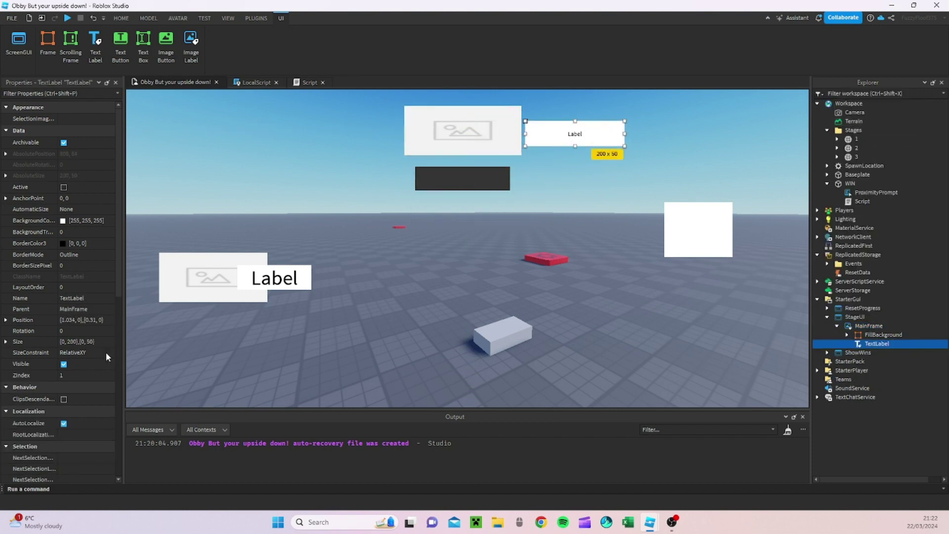
Step: Rename the new TextLabel beside the image label to Percent
left_click(89, 295)
key("BackSpace")
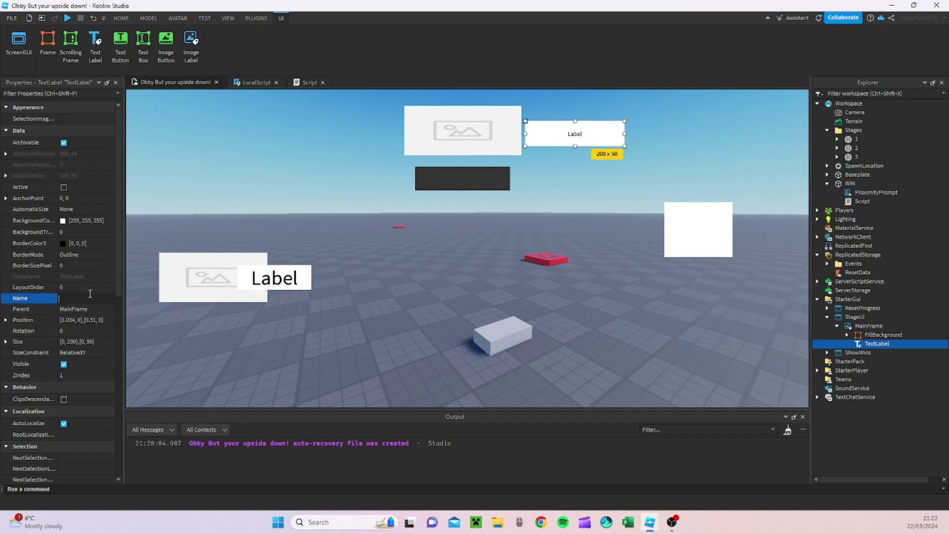
type("Percent")
key("Return")
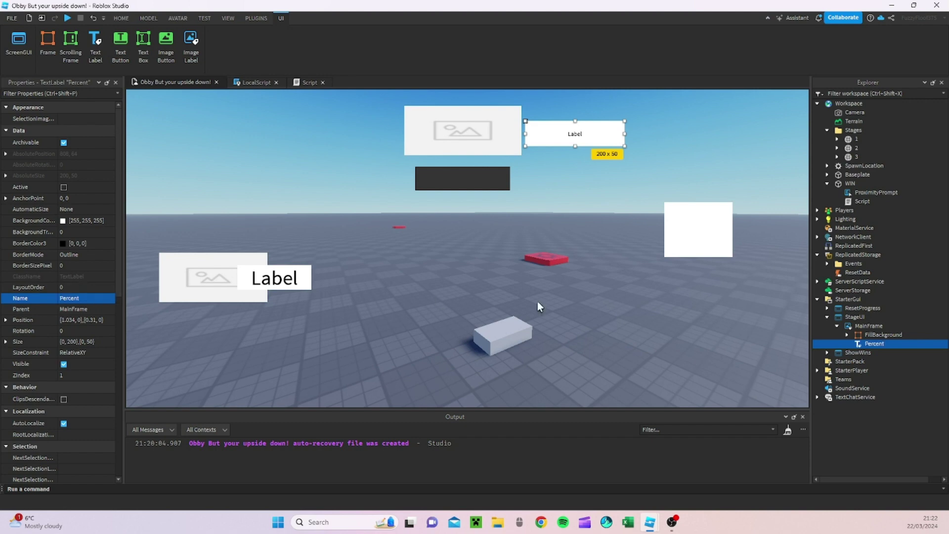
Step: Duplicate the Percent label, rename the copy to Stage and place it over the dark FillBackground frame
right_click(874, 344)
left_click(837, 49)
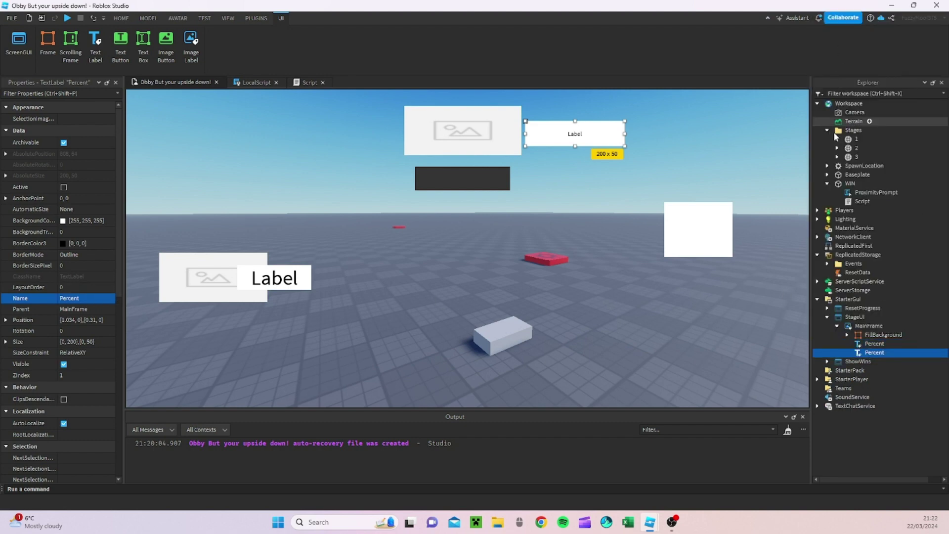
left_click(92, 299)
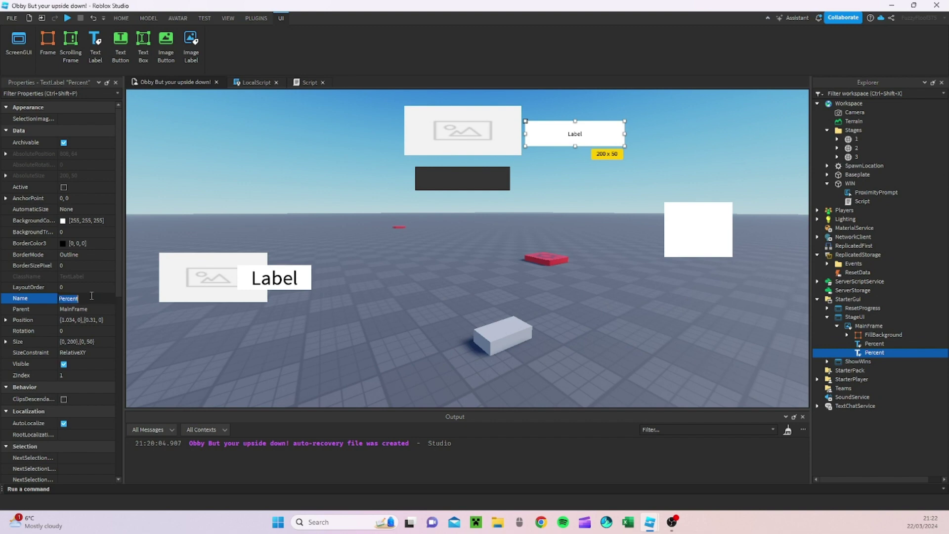
type("Stage")
key("Return")
left_click_drag(603, 144, 482, 178)
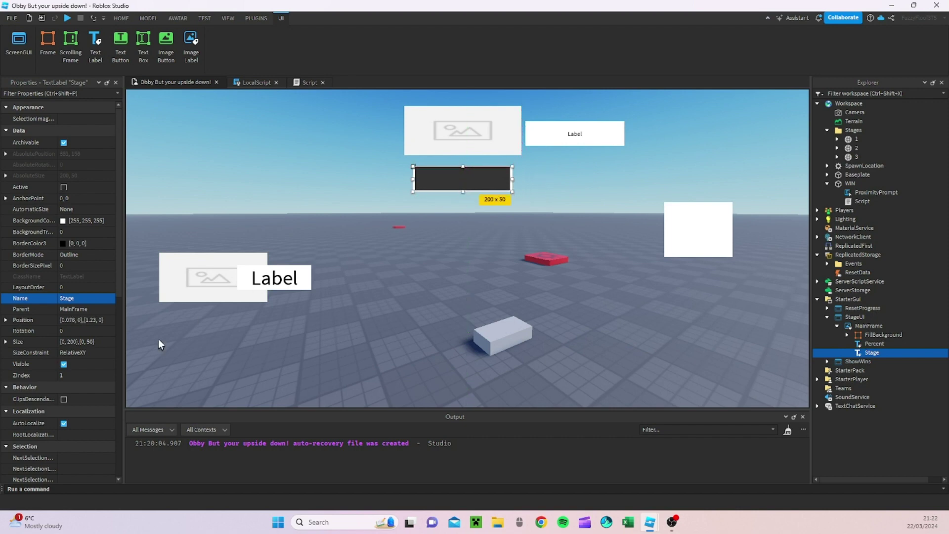
Step: Set the Stage label's ZIndex to 4 and its background transparency to 1
left_click(84, 377)
type("4")
key("Return")
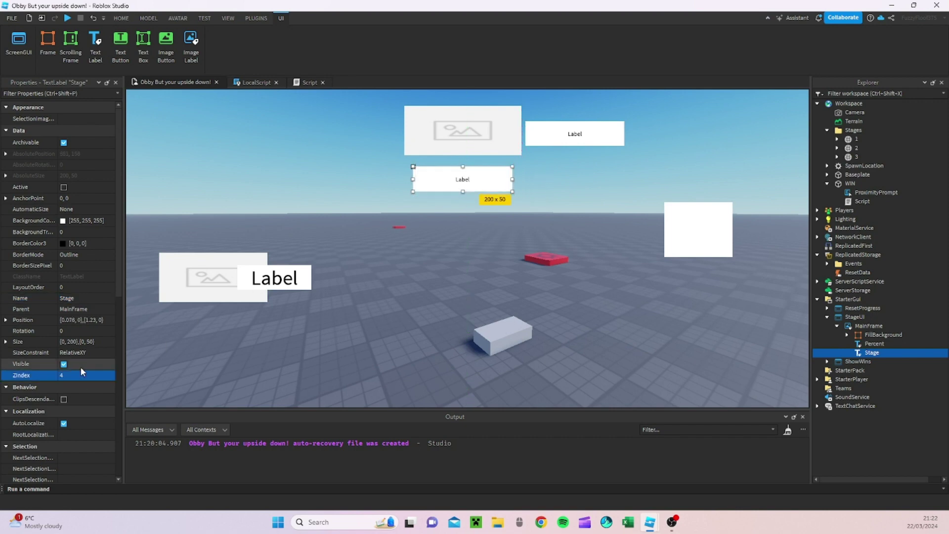
left_click(72, 233)
type("1")
key("Return")
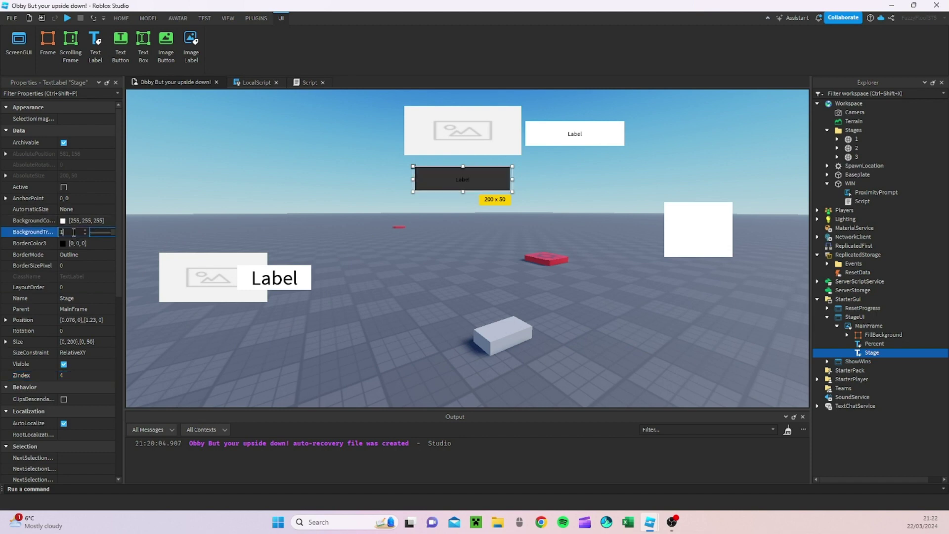
Step: Turn on TextScaled for the Stage label and set its text colour to white [255, 255, 255]
scroll(69, 249, "down", 1)
scroll(69, 250, "down", 10)
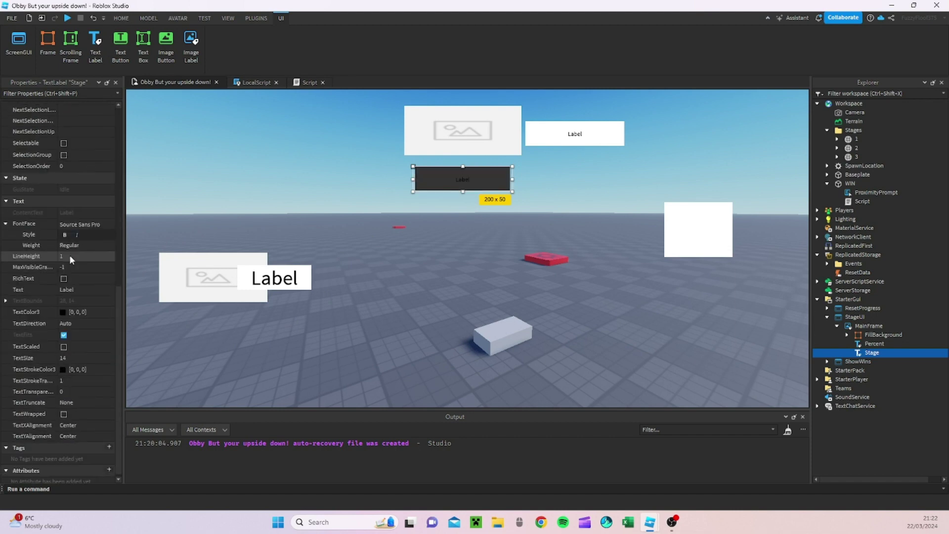
left_click(66, 343)
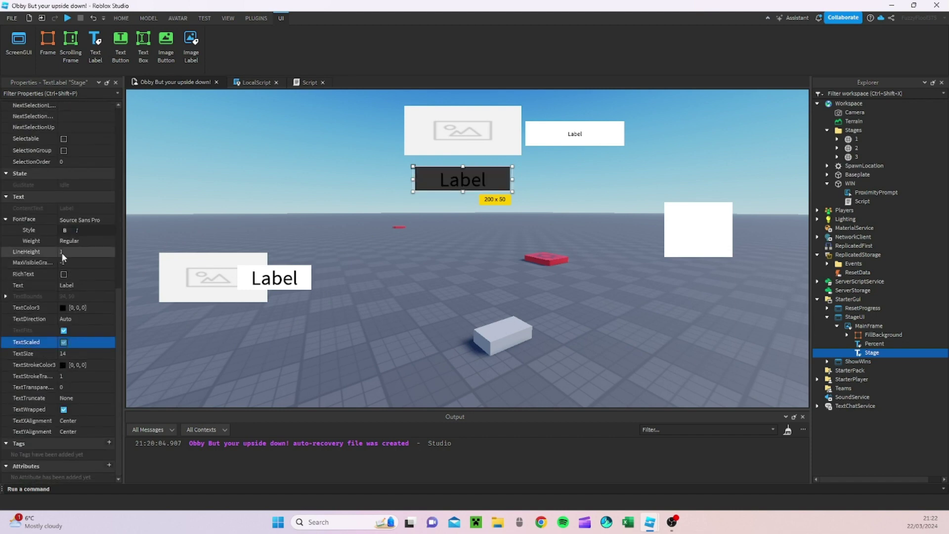
left_click(63, 317)
left_click(63, 308)
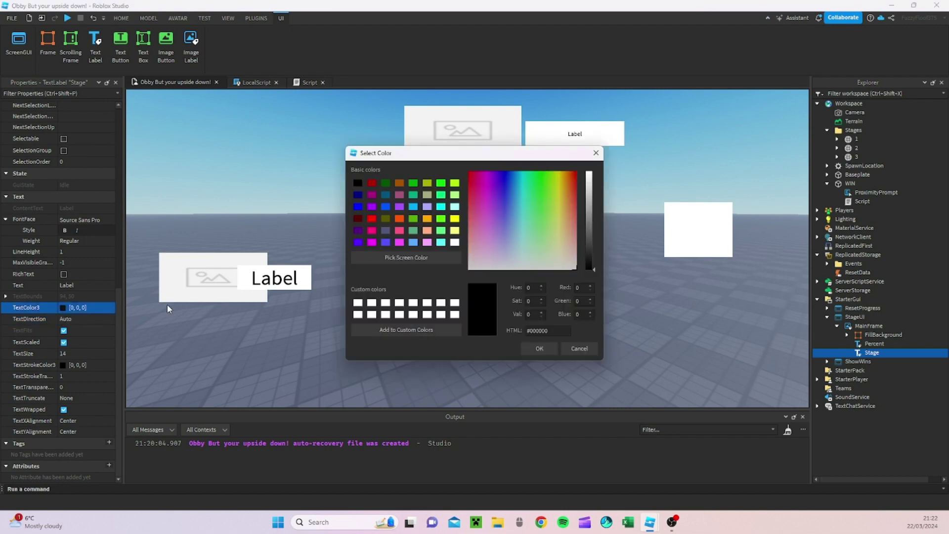
left_click(591, 194)
left_click_drag(591, 194, 591, 171)
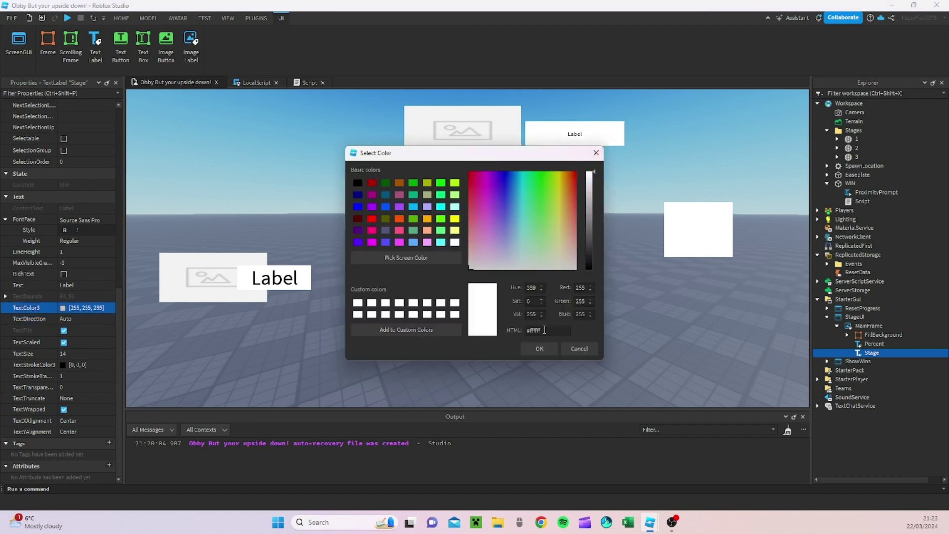
left_click(539, 351)
left_click(584, 307)
right_click_drag(592, 267, 606, 270)
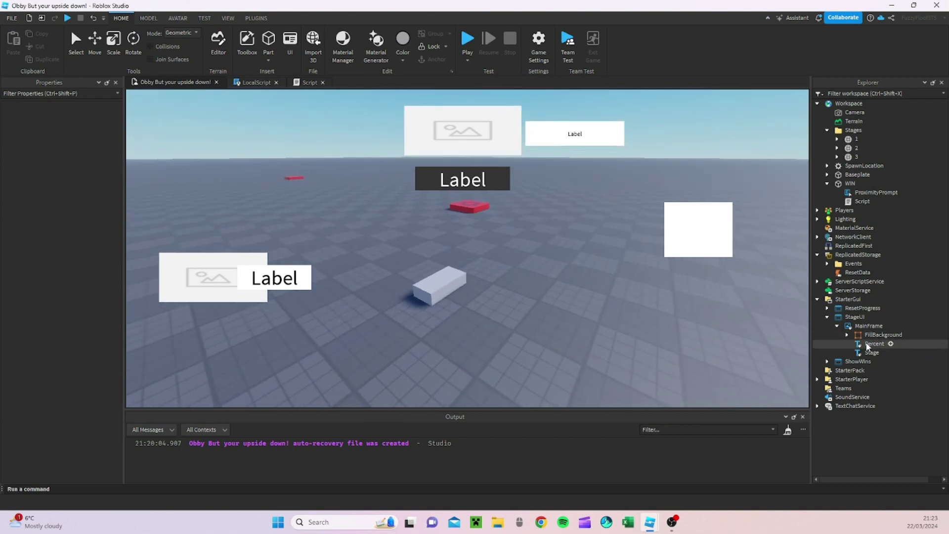
Step: Insert a LocalScript into StageUI's MainFrame and remove its default print line
left_click(872, 344)
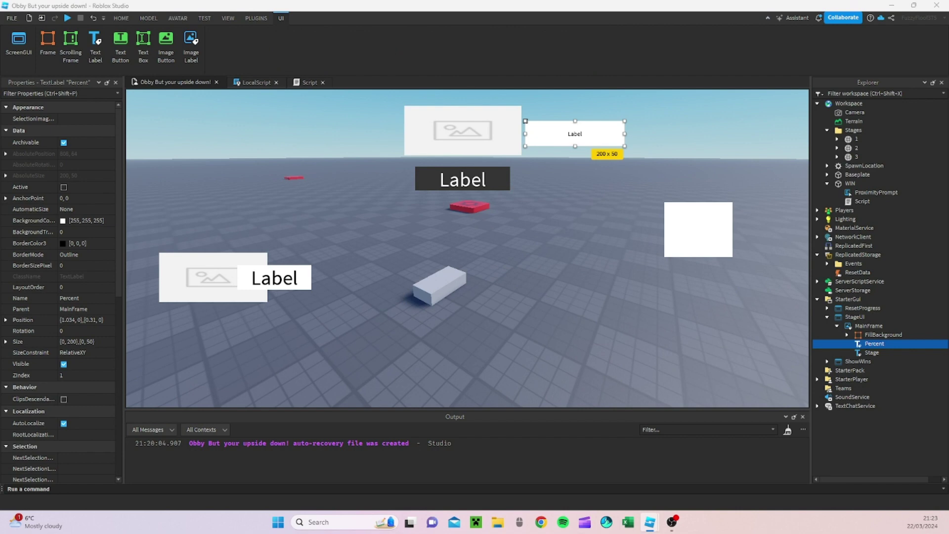
left_click(837, 326)
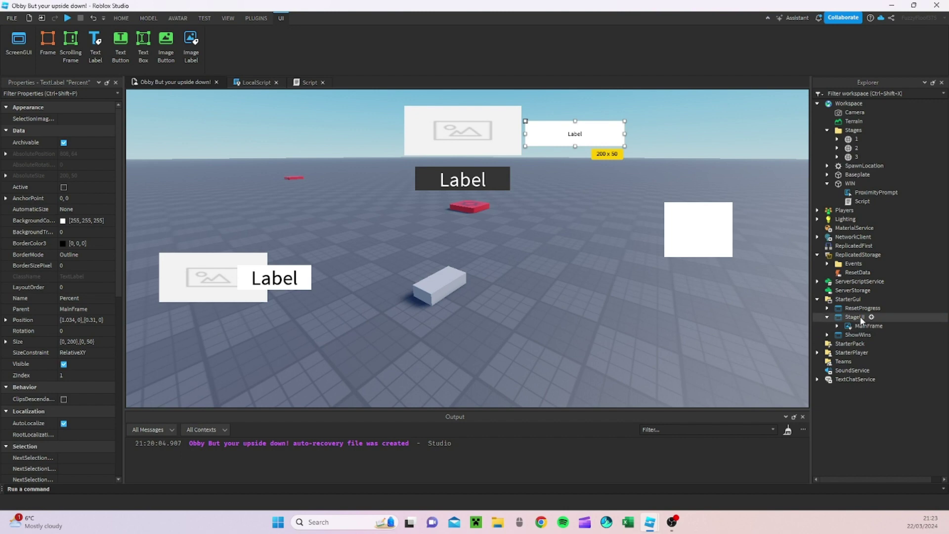
left_click(889, 325)
left_click(841, 124)
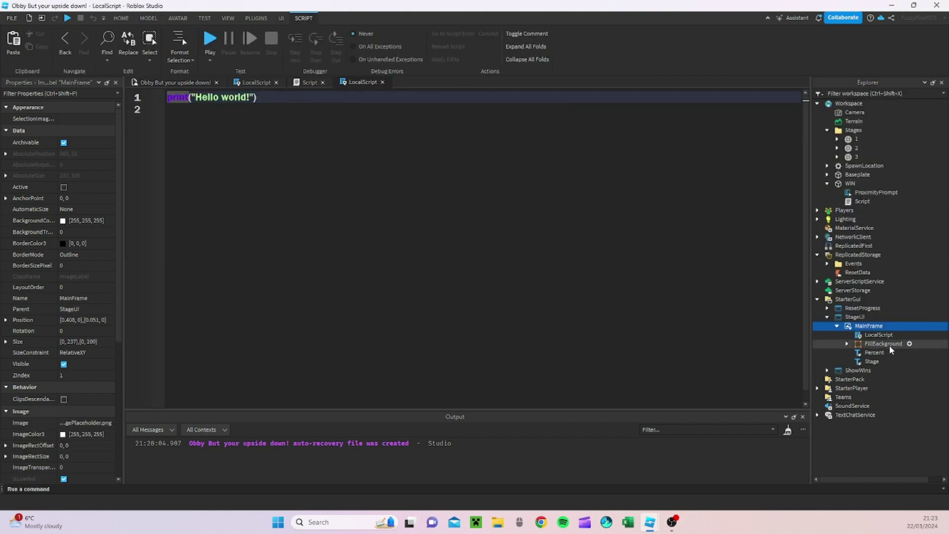
key("ctrl+a")
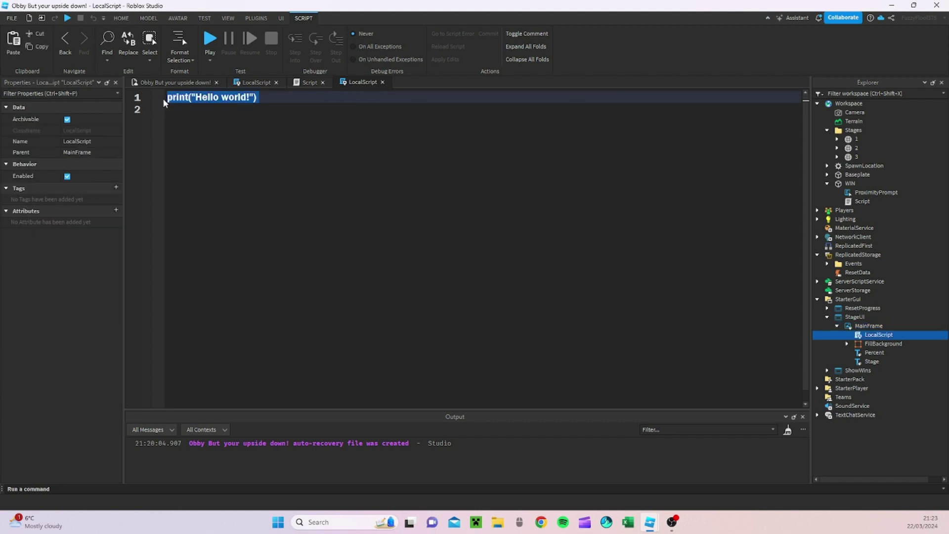
key("ctrl+x")
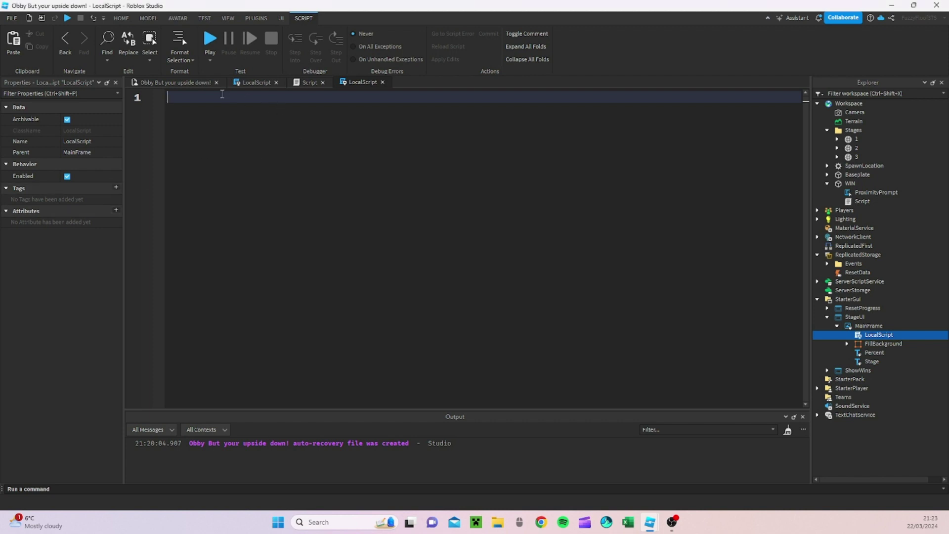
Step: Declare a local variable Player as game.Players.LocalPlayer, followed by an empty line
type("l")
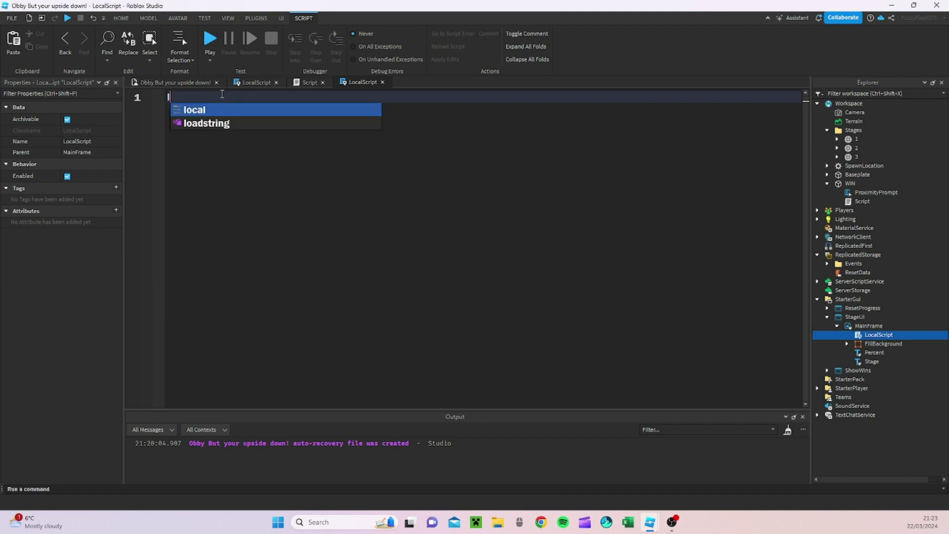
type("ocal Player")
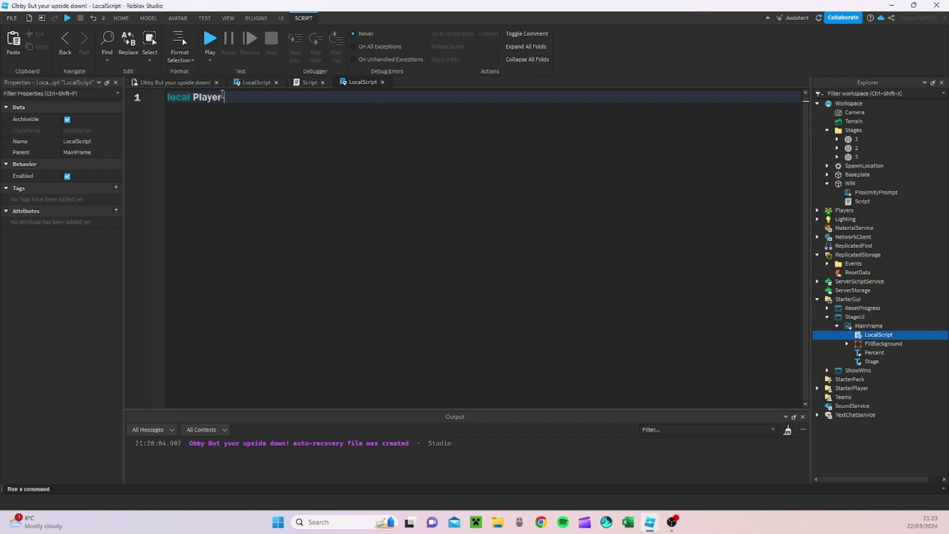
type(" = game.Players.LocalPlayer")
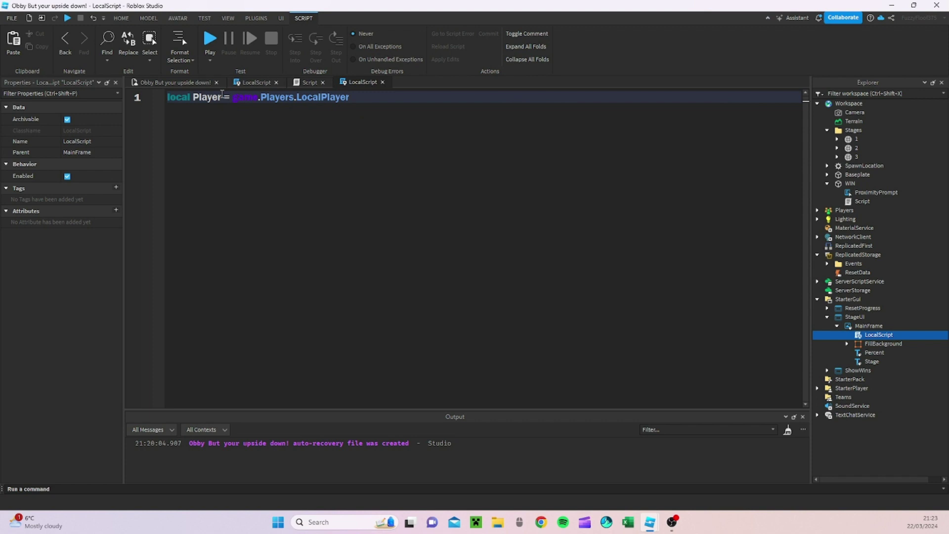
key("Return")
key("Return")
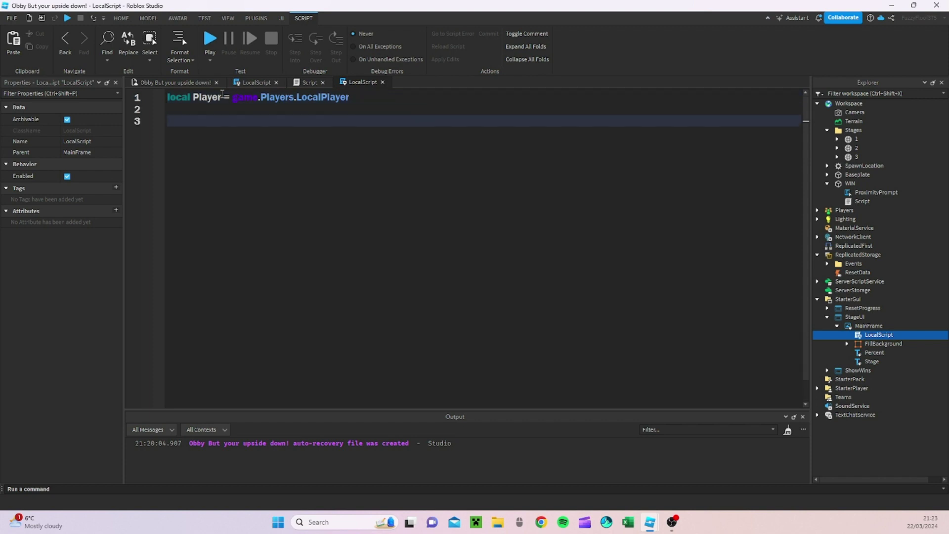
Step: Declare a local variable Stage as Player.leaderstats.Stage on line 3
type("local Stage = player")
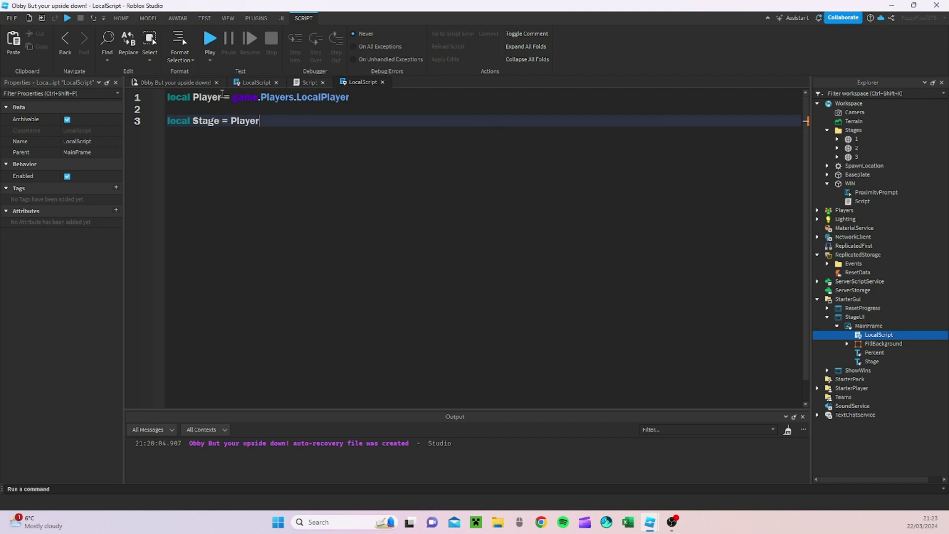
type(".LoadBoolea")
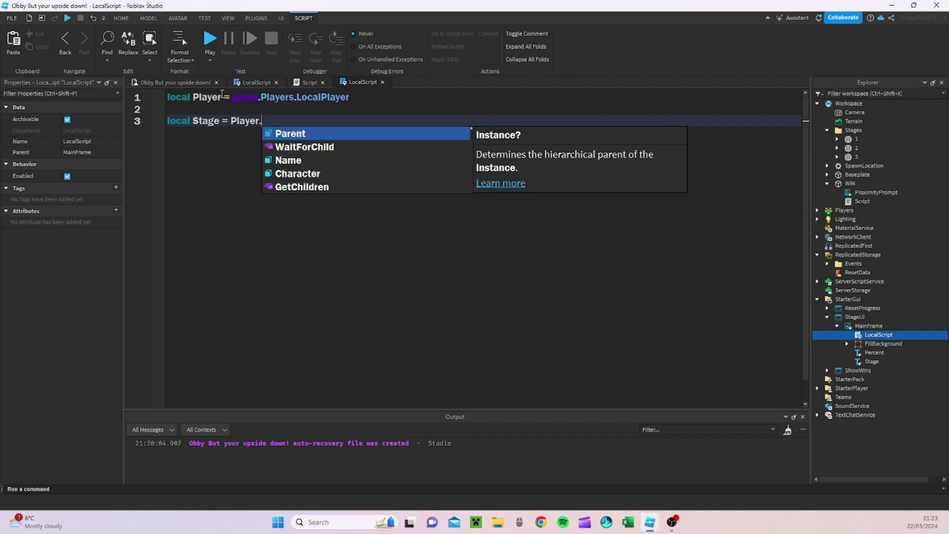
key("BackSpace")
key("BackSpace")
key("BackSpace")
key("BackSpace")
key("BackSpace")
key("BackSpace")
key("BackSpace")
key("BackSpace")
key("BackSpace")
key("BackSpace")
key("BackSpace")
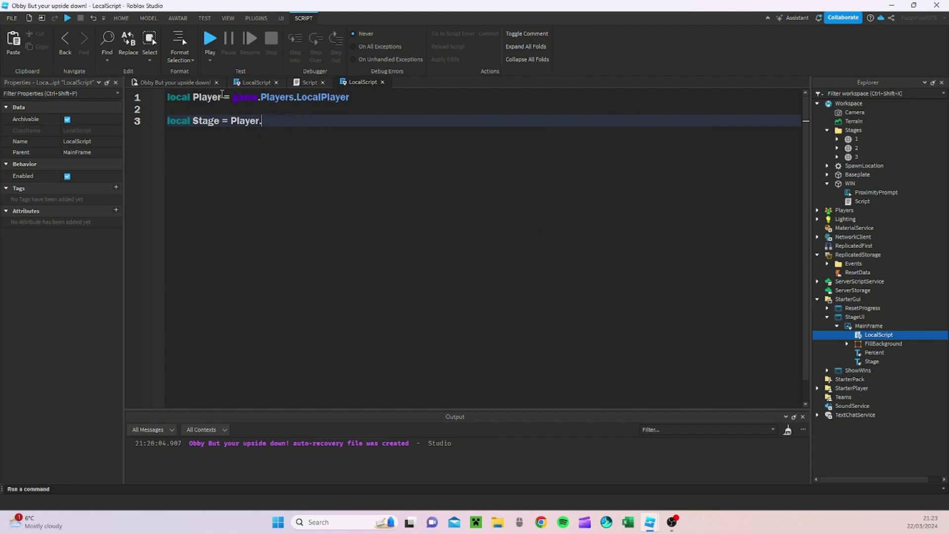
type(".leade")
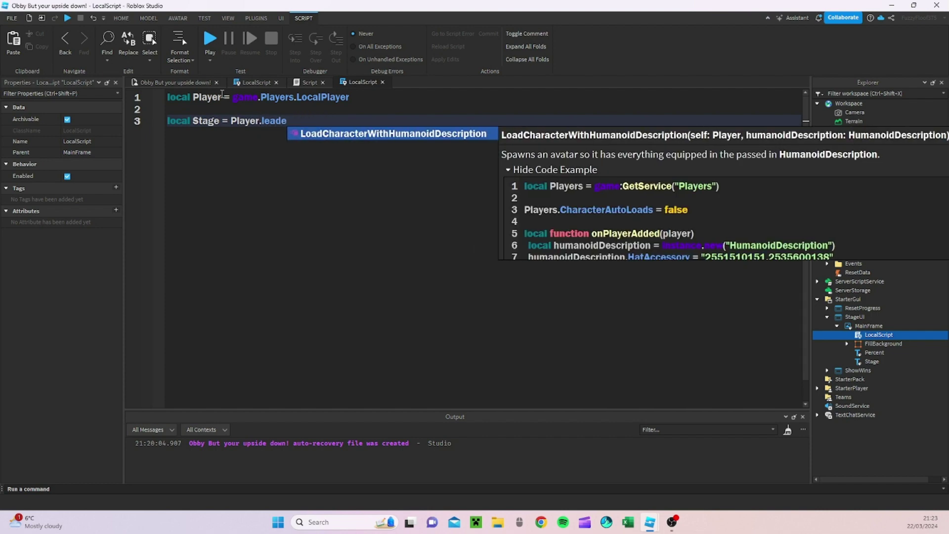
type("rstats")
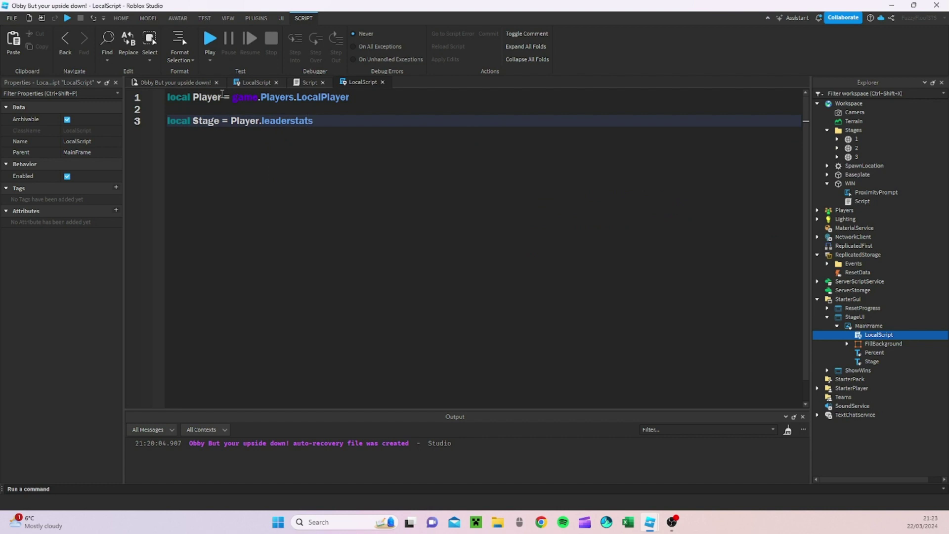
type(".Stage")
Step: Add a local variable MaxLevel with the value 3 below the Stage variable
key("Return")
type("lo")
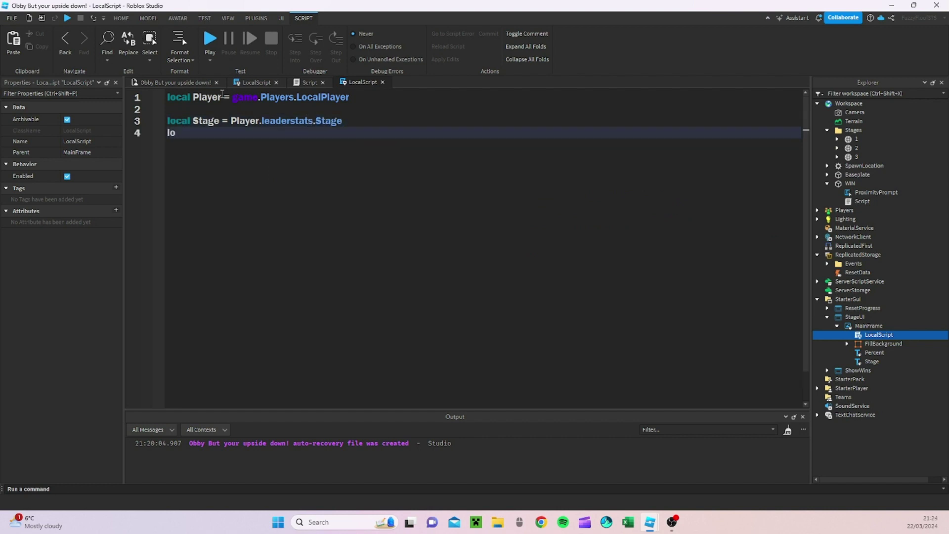
type("cal MaxLevel = 3")
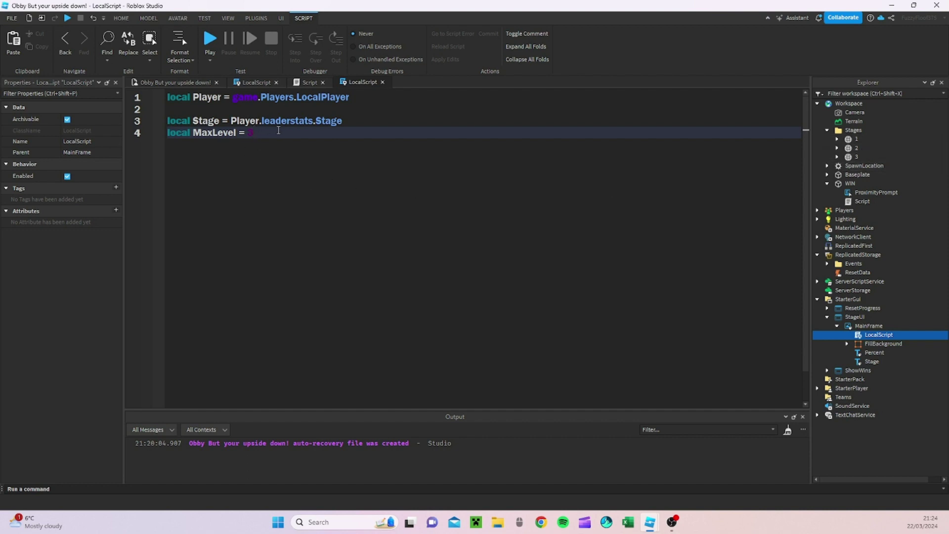
Step: Below the variables, connect Stage.Changed to a function with the parameter changed and an empty body
key("Return")
key("Return")
type("sta")
key("Tab")
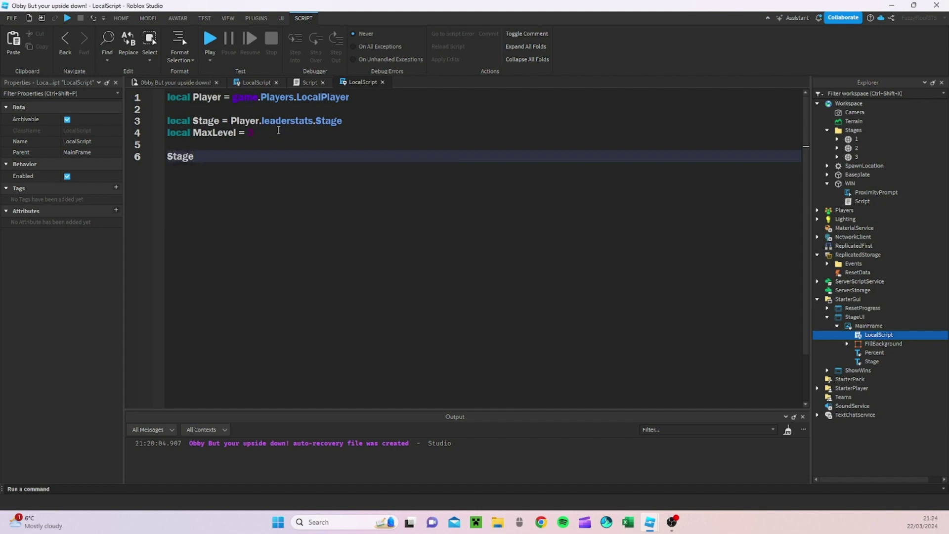
type(".Changed:Connect")
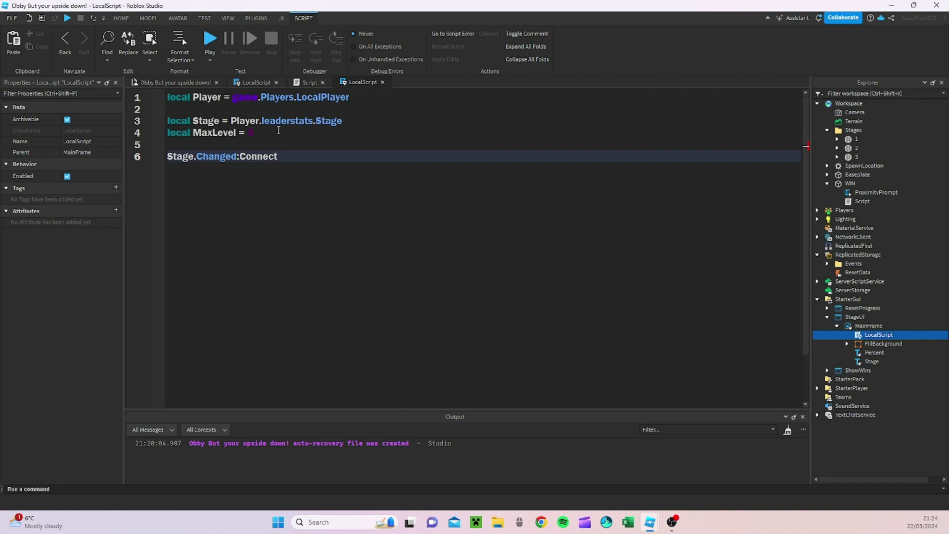
type("(")
key("Tab")
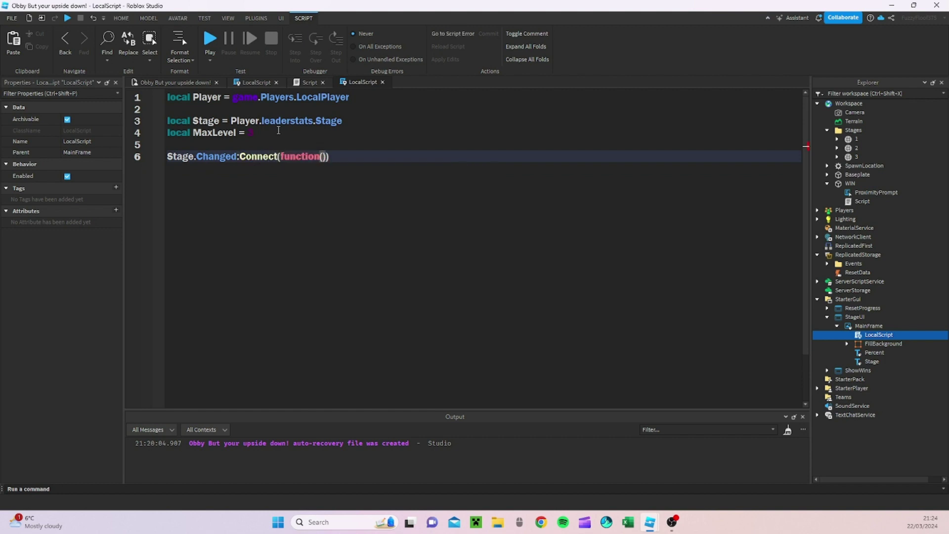
type("(changed)")
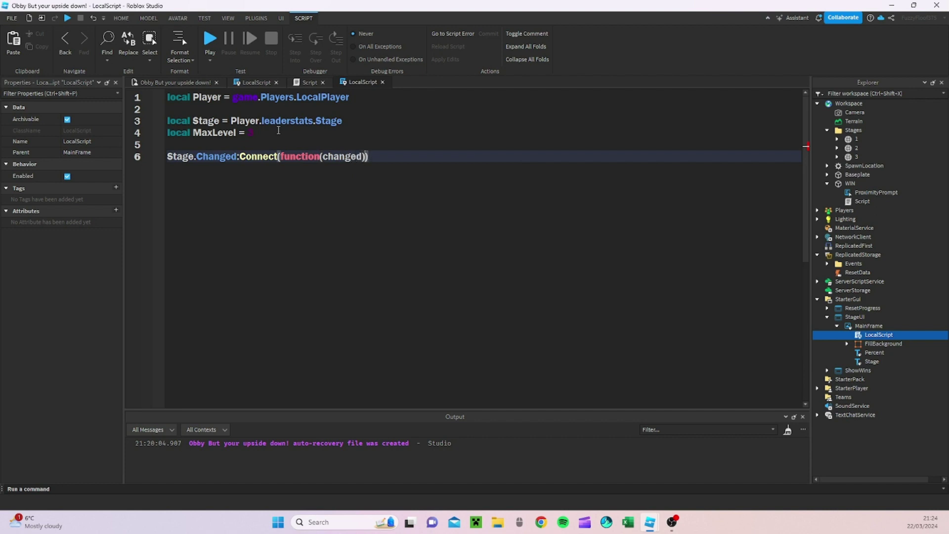
key("Return")
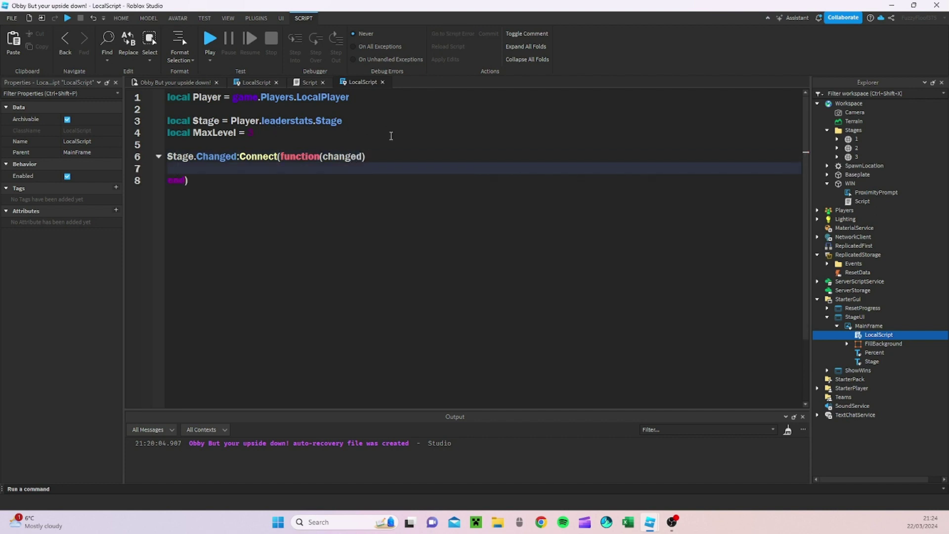
Step: Capitalise the function's parameter name to Changed
left_click(329, 157)
key("BackSpace")
type("C")
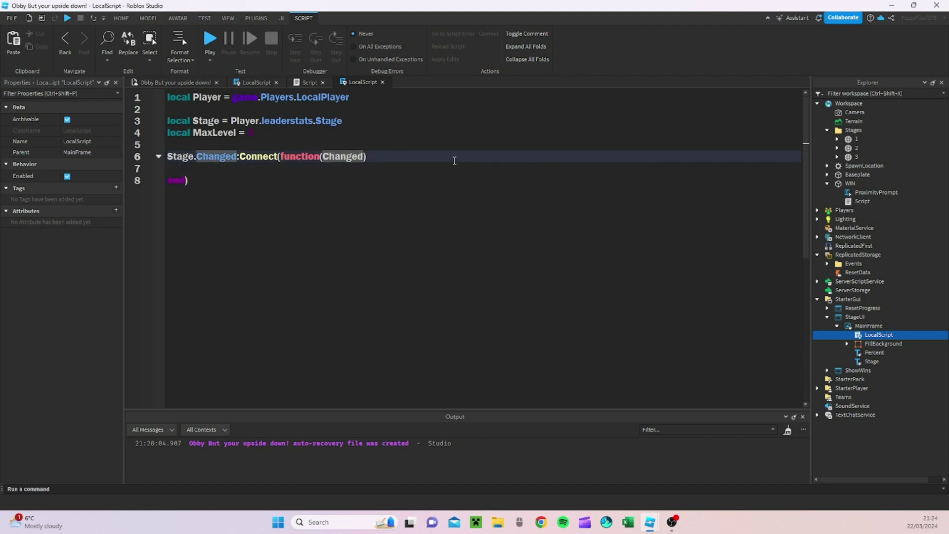
left_click(416, 155)
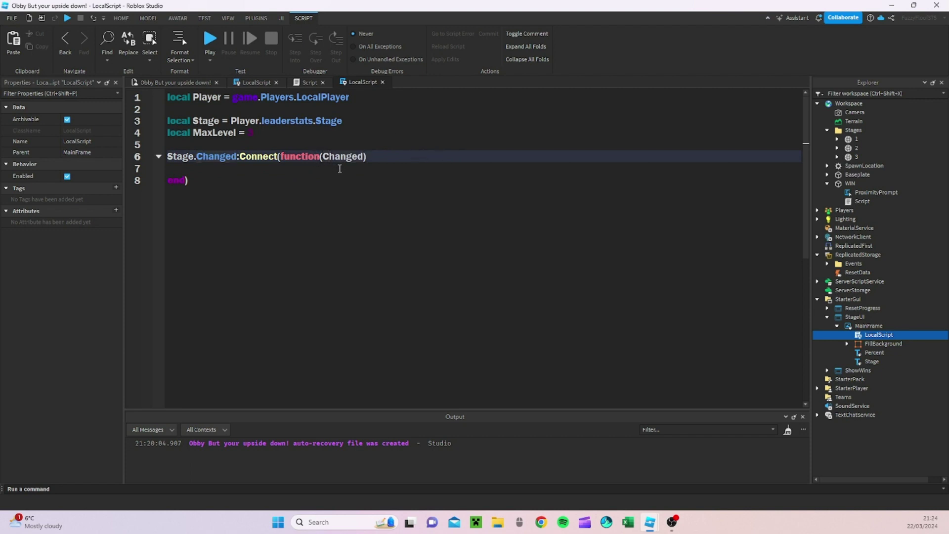
Step: Inside the Stage.Changed function, add an if block on line 8 with the condition Changed
left_click(240, 175)
left_click(232, 172)
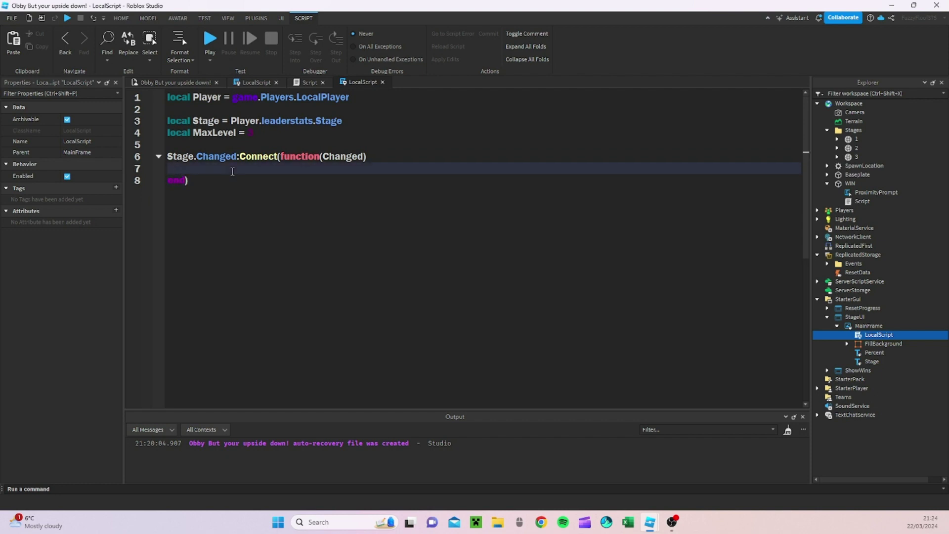
key("Return")
key("Return")
left_click(218, 179)
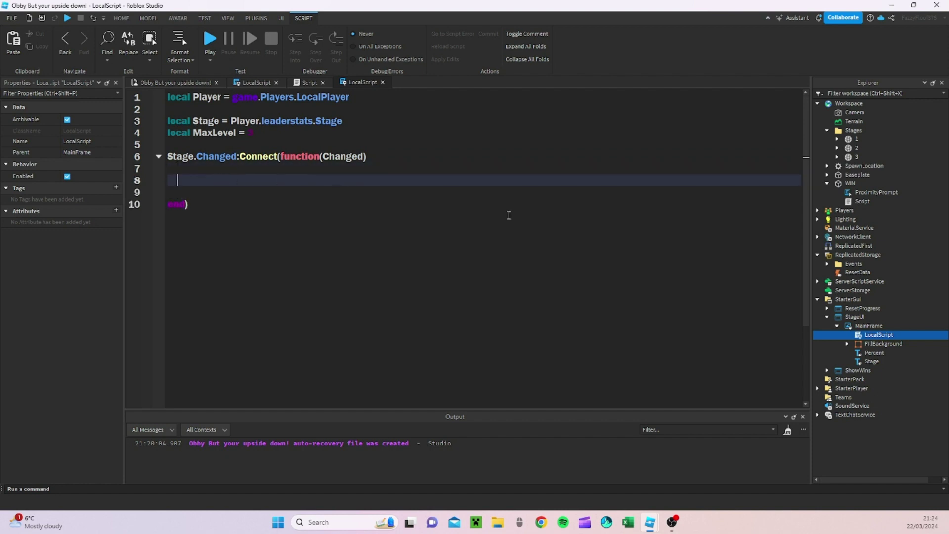
type("if Changed")
key("Delete")
type("then")
key("Return")
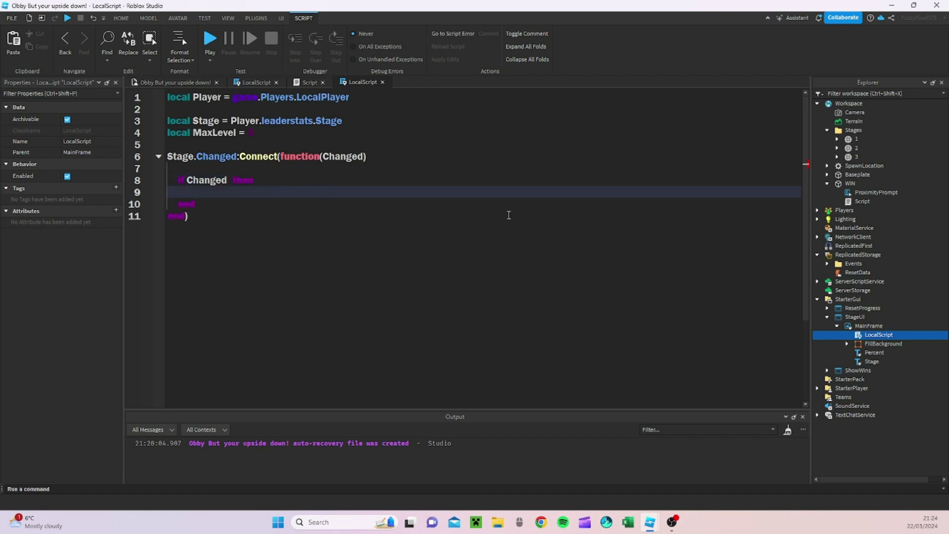
Step: Within the if block, call TweenSize on script.Parent.FillBackground.Filler with an empty UDim2.new() as its argument
type("script.Parent.FillBackground")
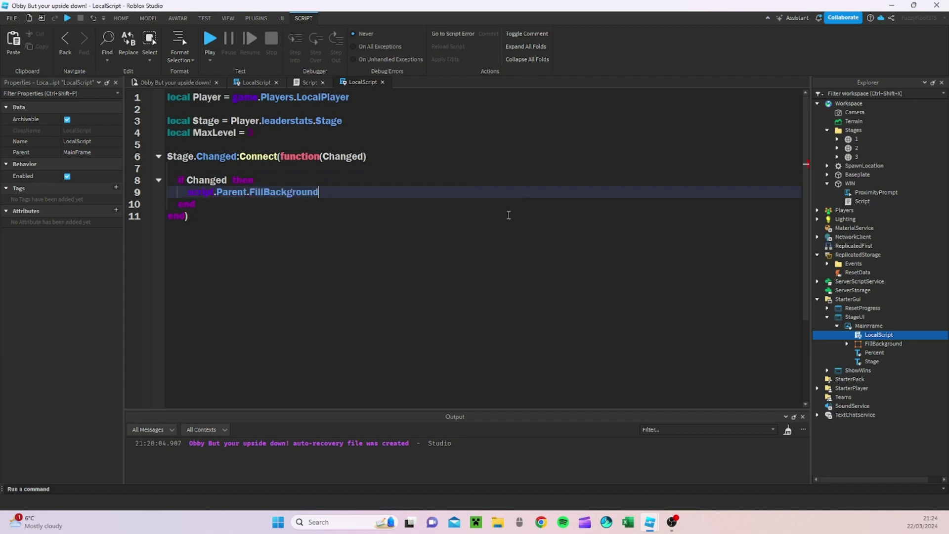
type(".Filler:Tw")
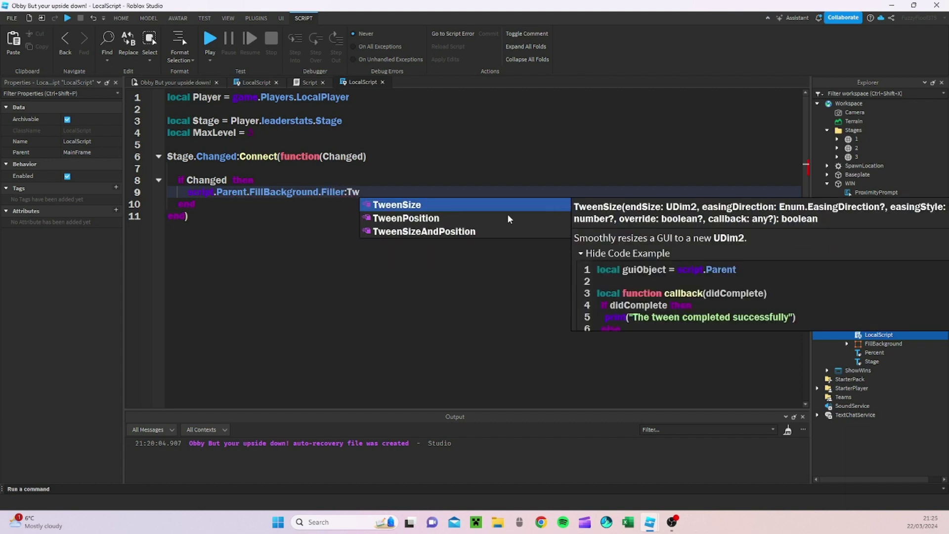
key("Tab")
type("(")
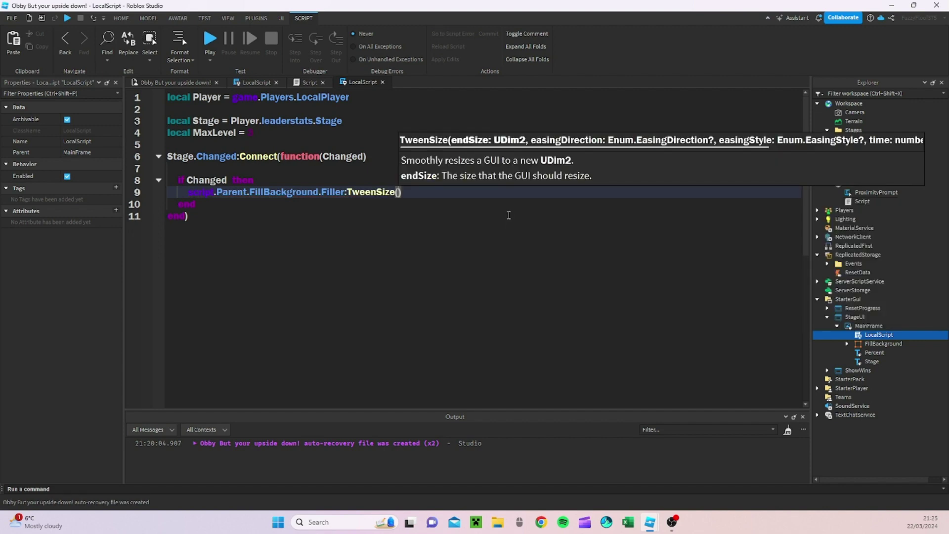
type("UD")
key("Tab")
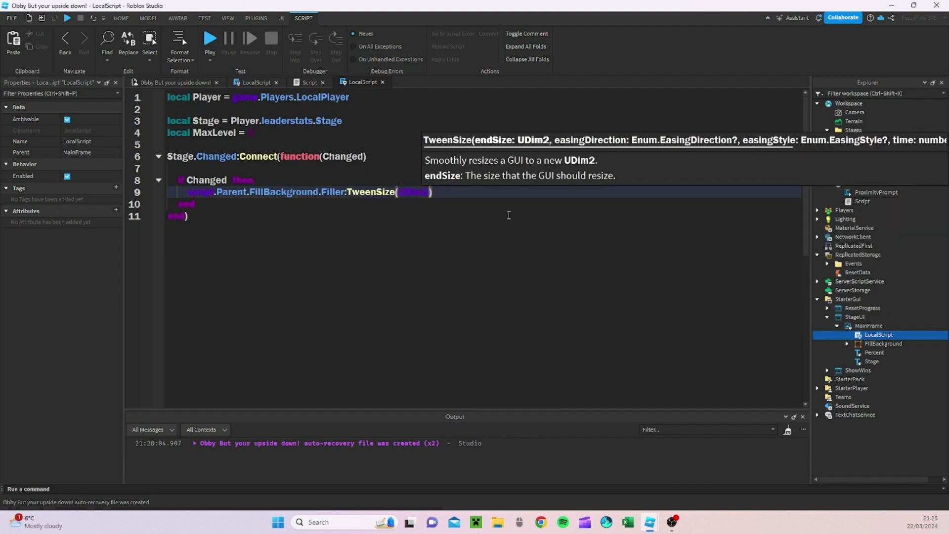
type(".ne")
key("Tab")
type("(")
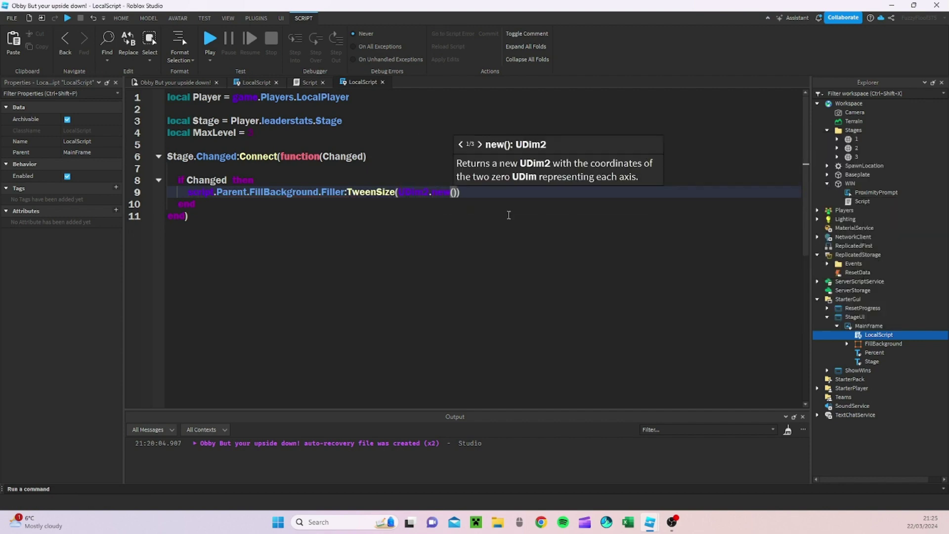
Step: Fill in the UDim2.new arguments as Stage.Value / MaxLevel, 0, 1, 0
type("St")
key("Tab")
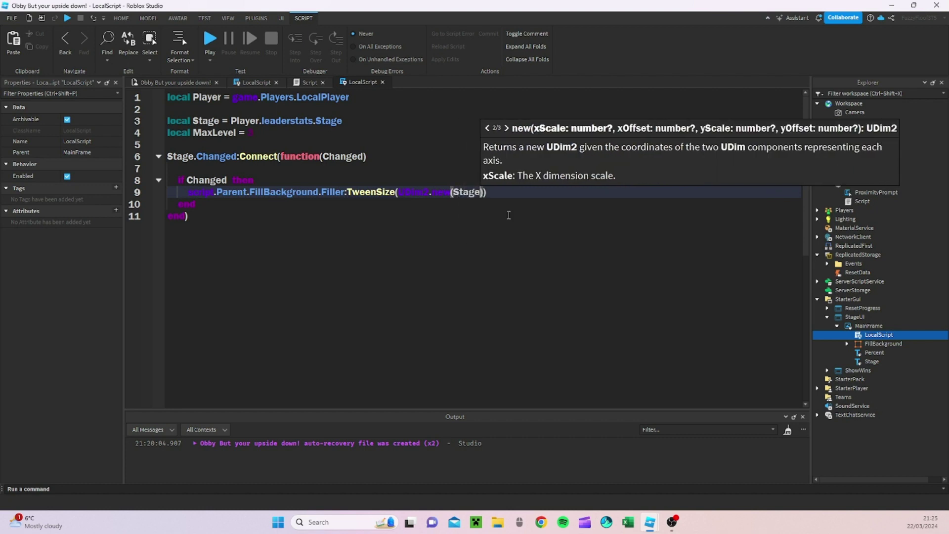
type(".Valu")
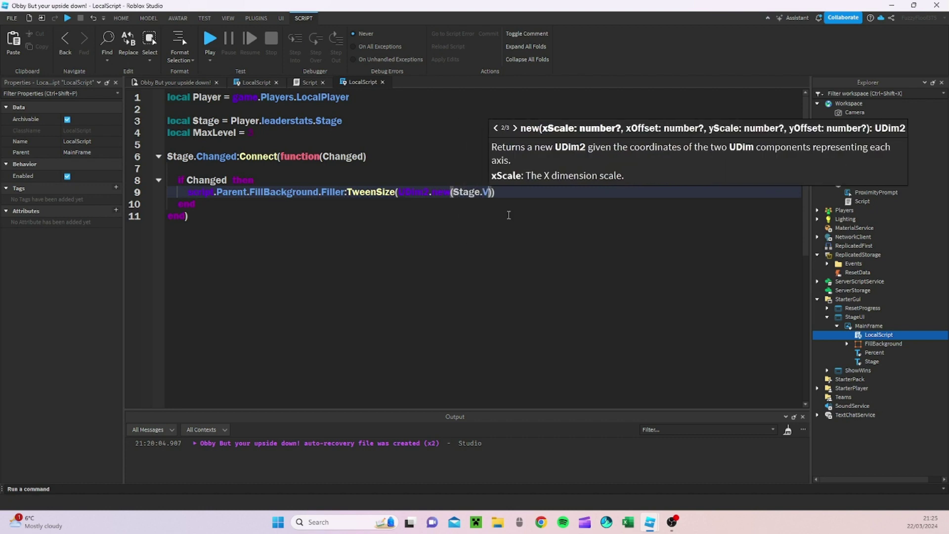
type("e")
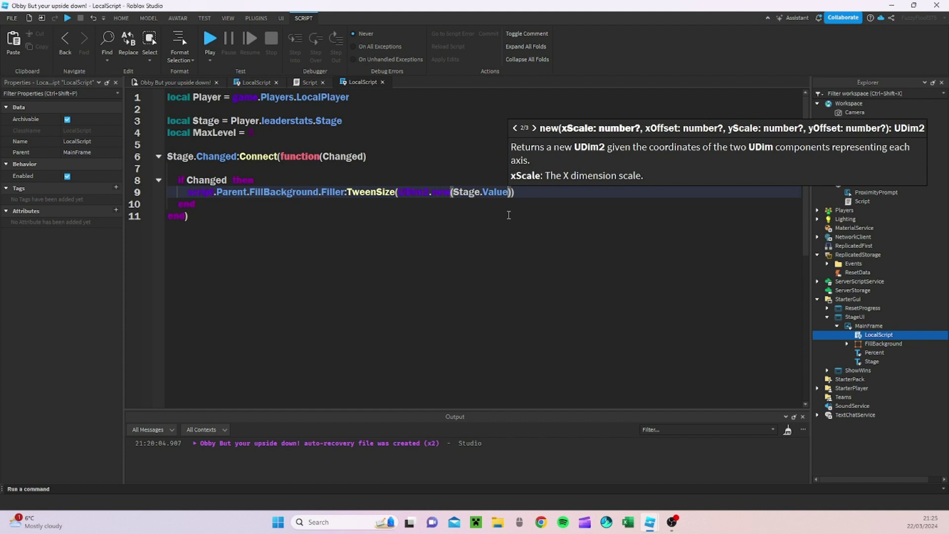
type(" / ")
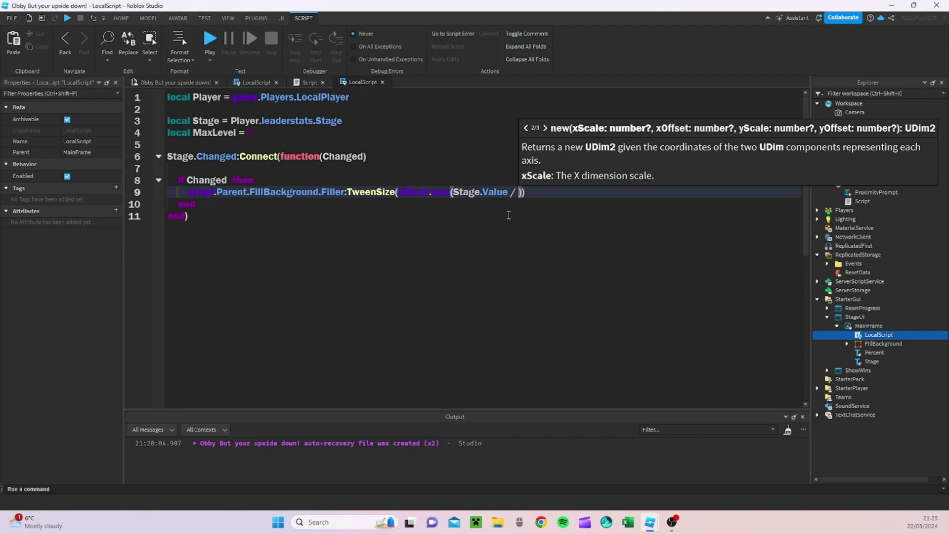
type("Max")
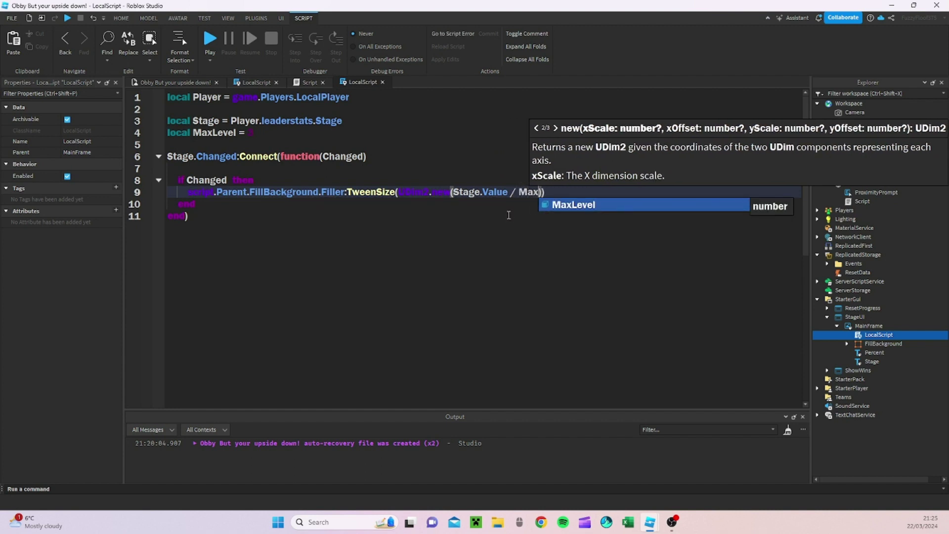
key("Tab")
type(",")
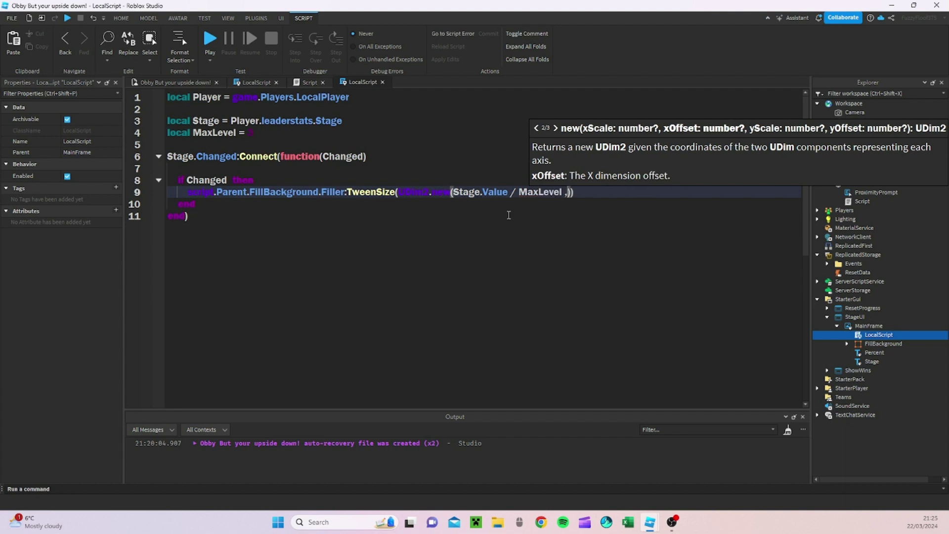
type("0, 1, 0")
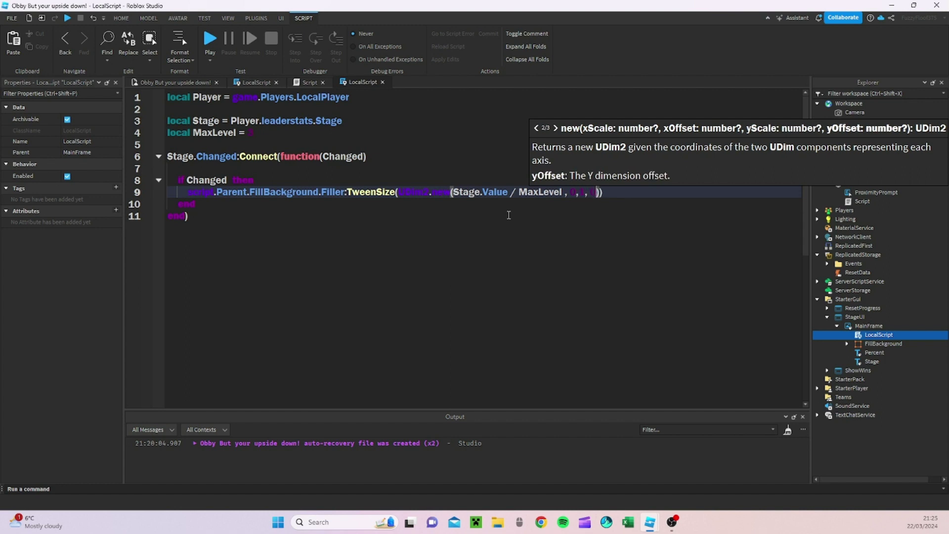
left_click(628, 198)
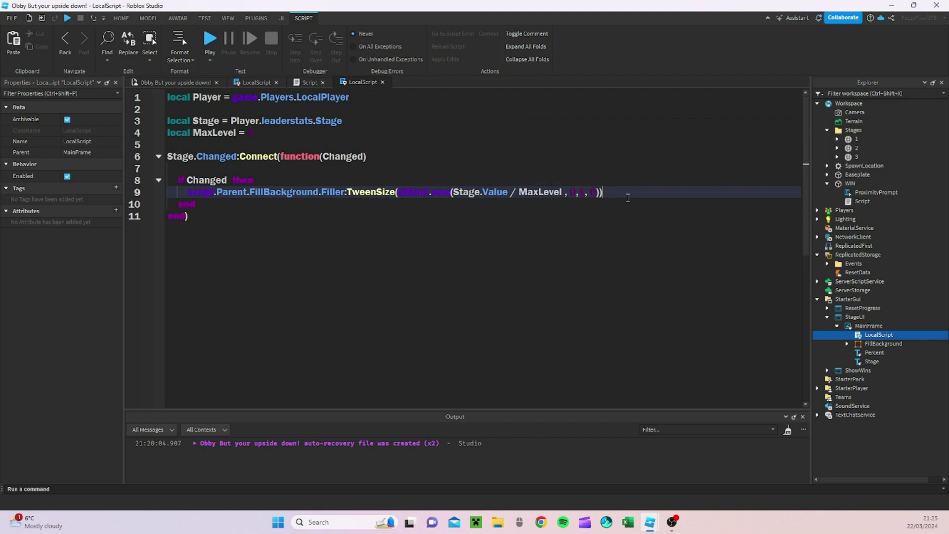
Step: Below the Stage.Changed function, add an empty while wait() do loop, separated by a blank line
left_click(235, 248)
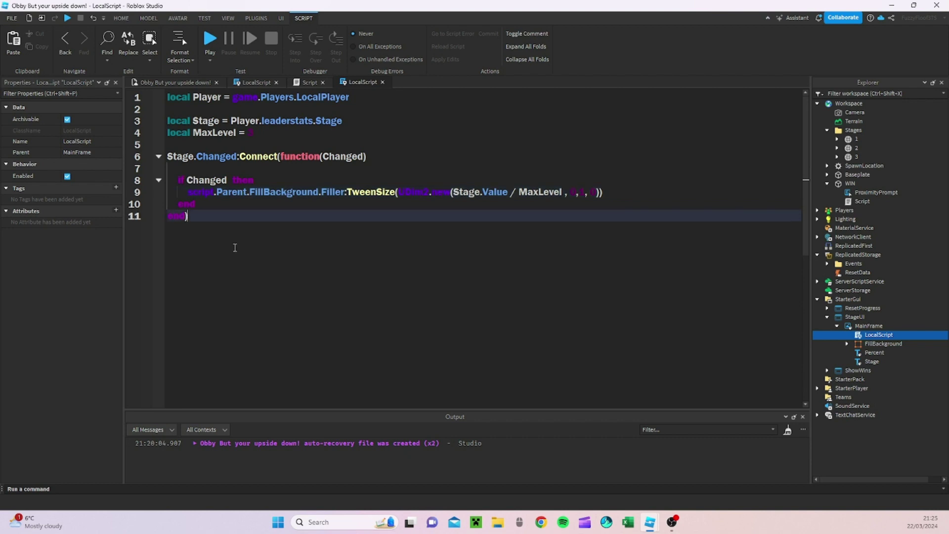
key("Return")
key("Return")
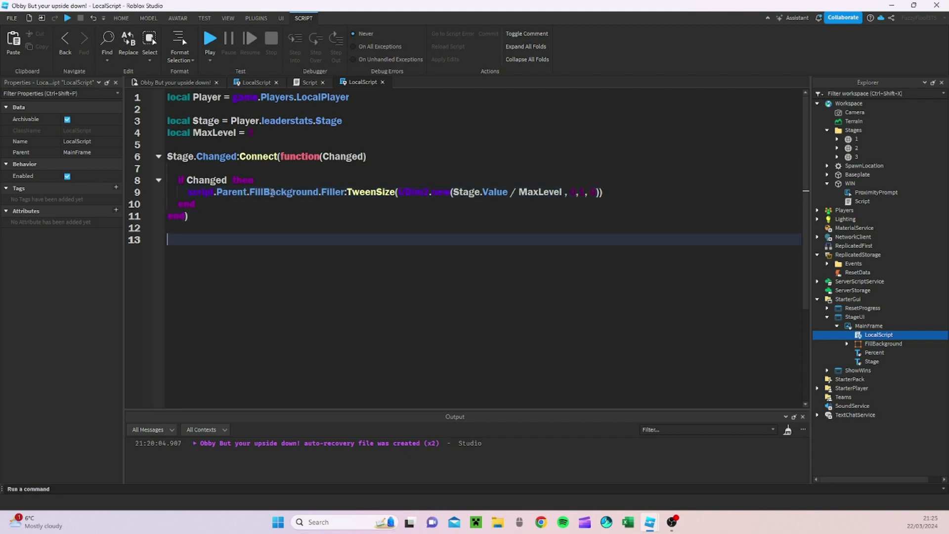
type("while wai")
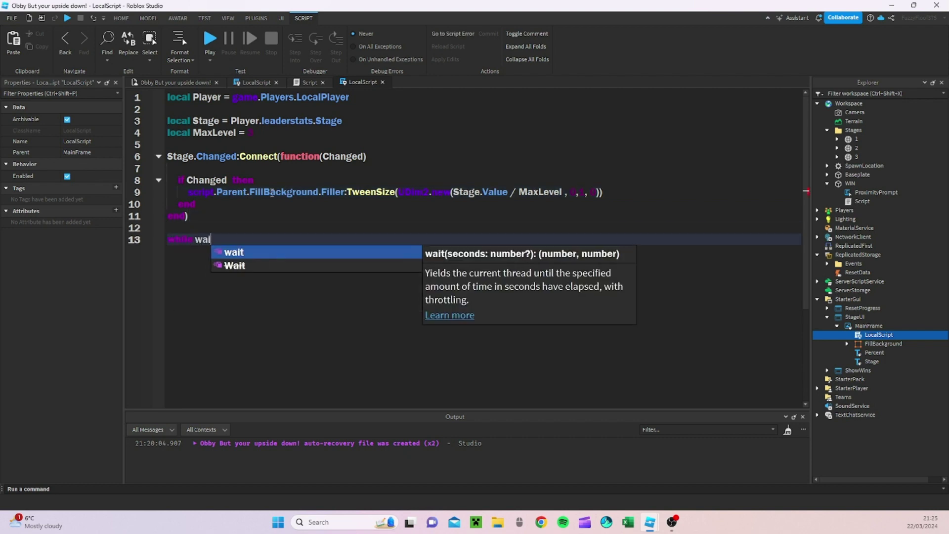
key("Tab")
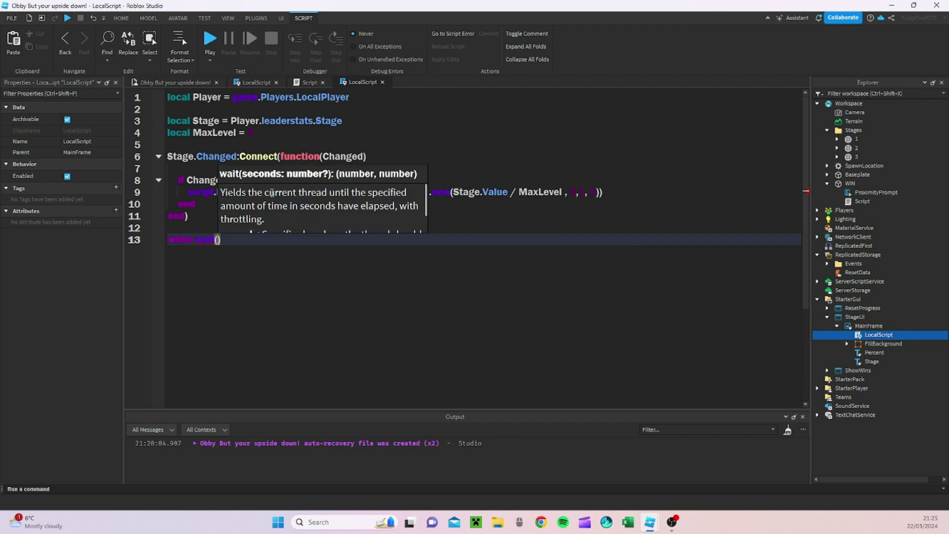
key("Right")
type("d")
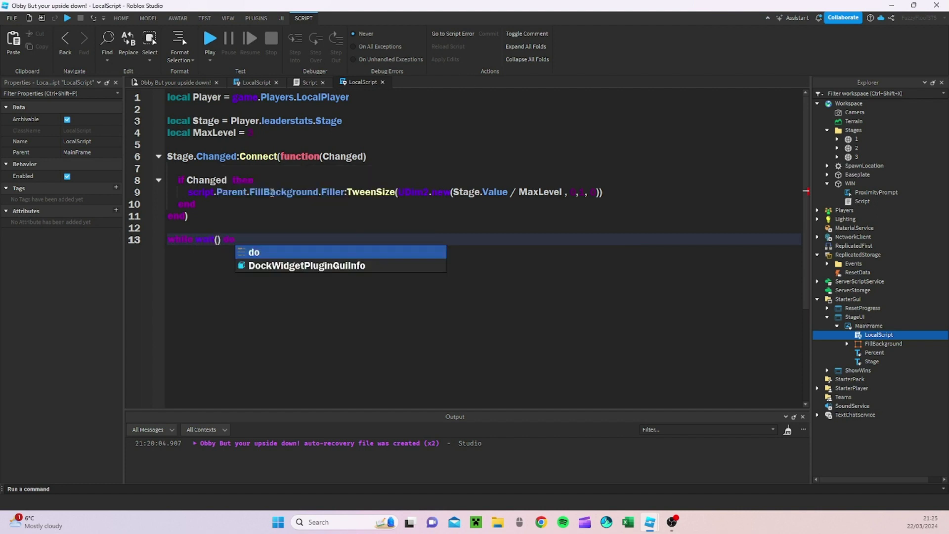
key("Tab")
key("Return")
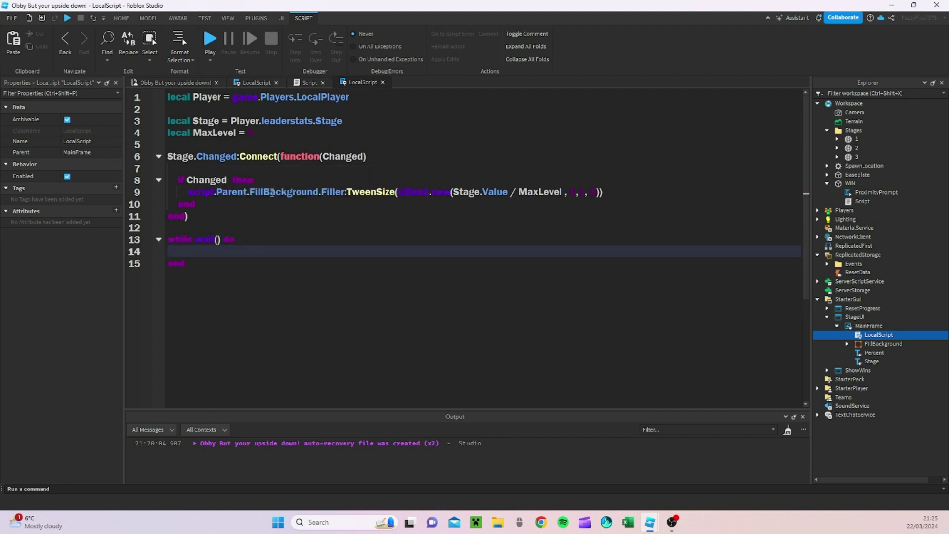
Step: Inside the while loop, start a statement that references script.Parent.Stage.Text
type("script.")
key("Tab")
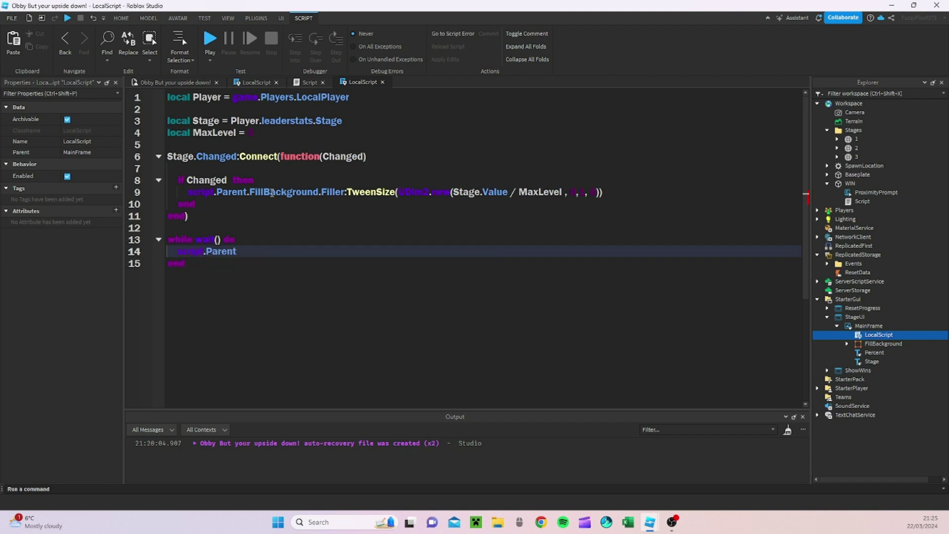
type("/st")
key("Tab")
type("e")
key("BackSpace")
type(".")
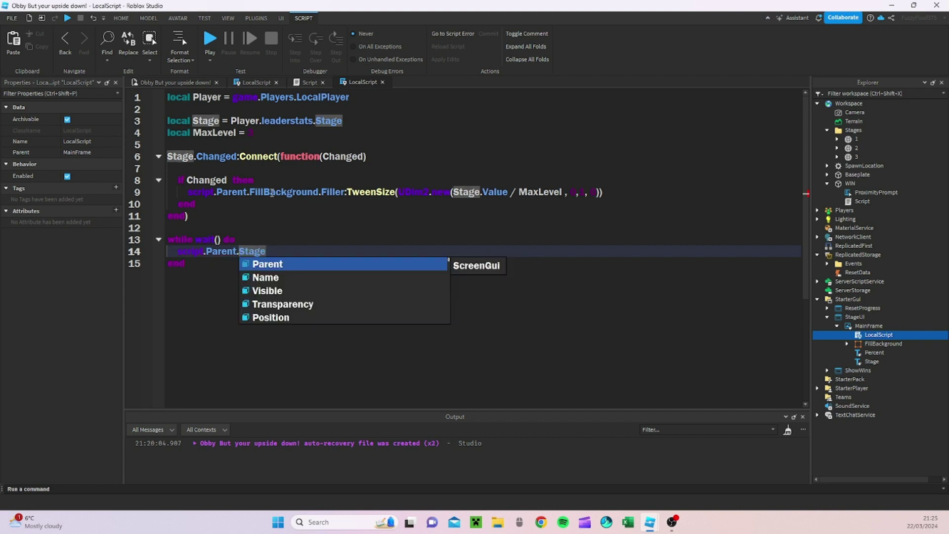
left_click(283, 254)
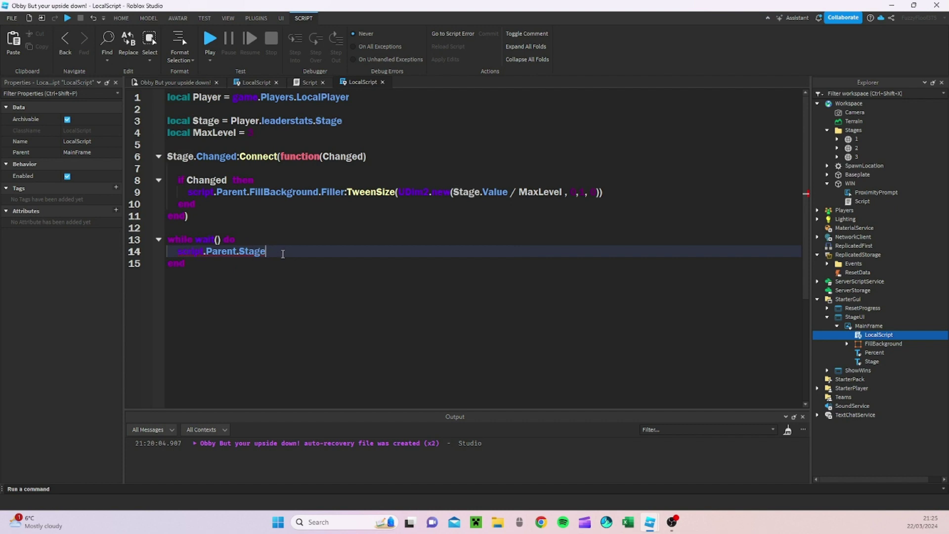
type(".Ye")
key("BackSpace")
key("BackSpace")
type("t")
key("Tab")
Step: Assign the Stage label's text the string "Stage:" concatenated with Stage.Value
type("= \"Stages")
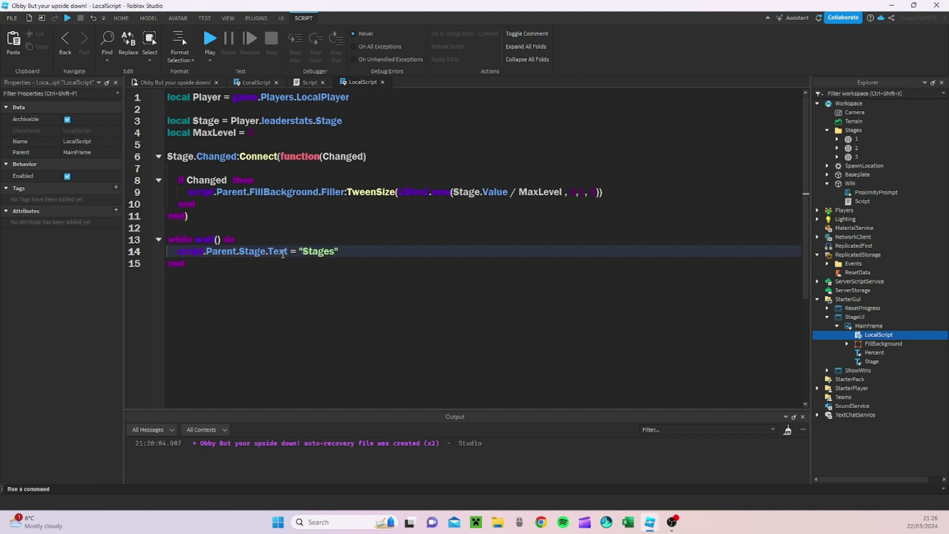
key("BackSpace")
key("Right")
key("Right")
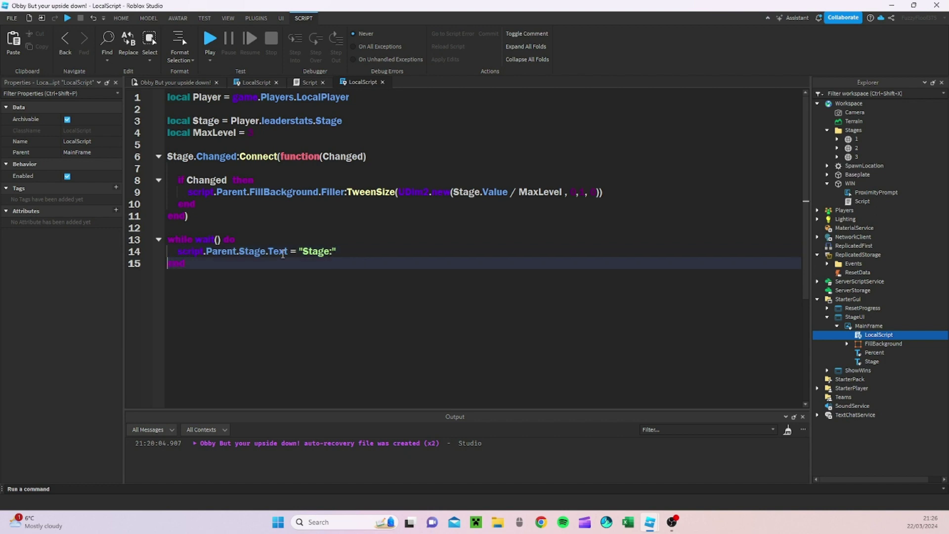
key("Left")
type(".")
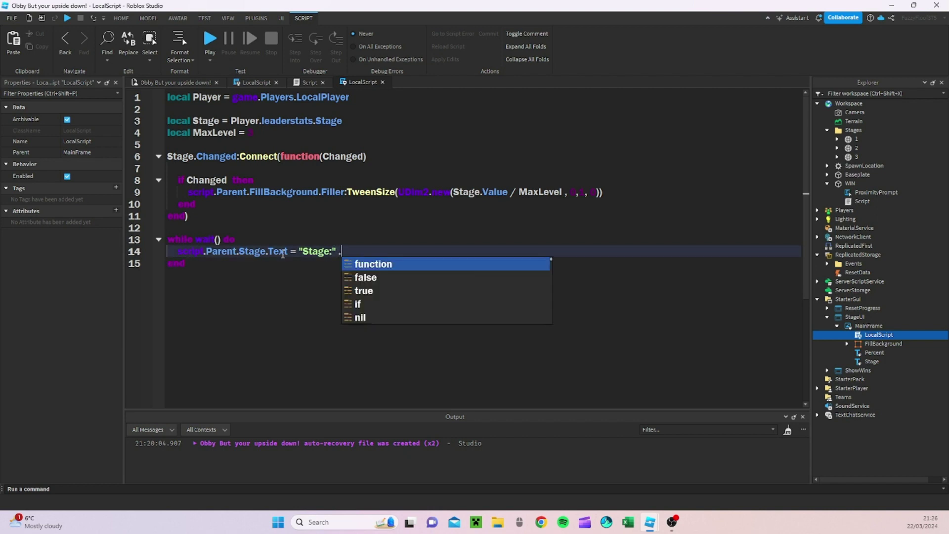
type(". sta")
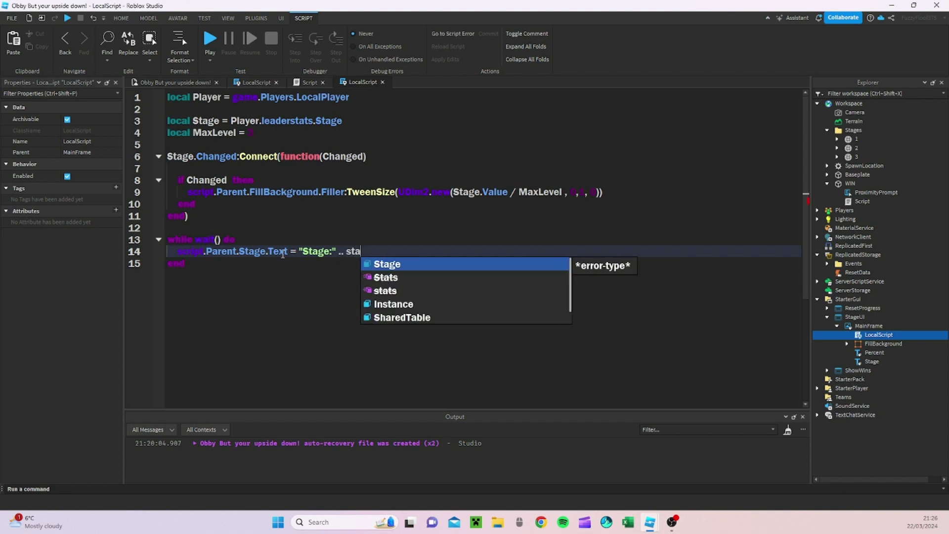
key("Tab")
type(".V")
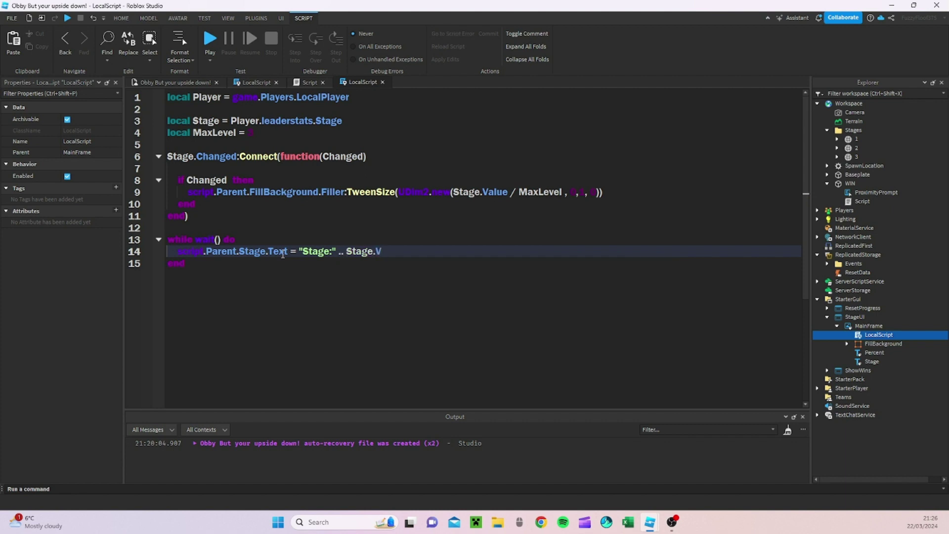
type("alue")
Step: Below the Stage label line in the while loop, set script.Parent.Percent.Text to Stage.Value / MaxLevel * 100 .. "%"
key("Return")
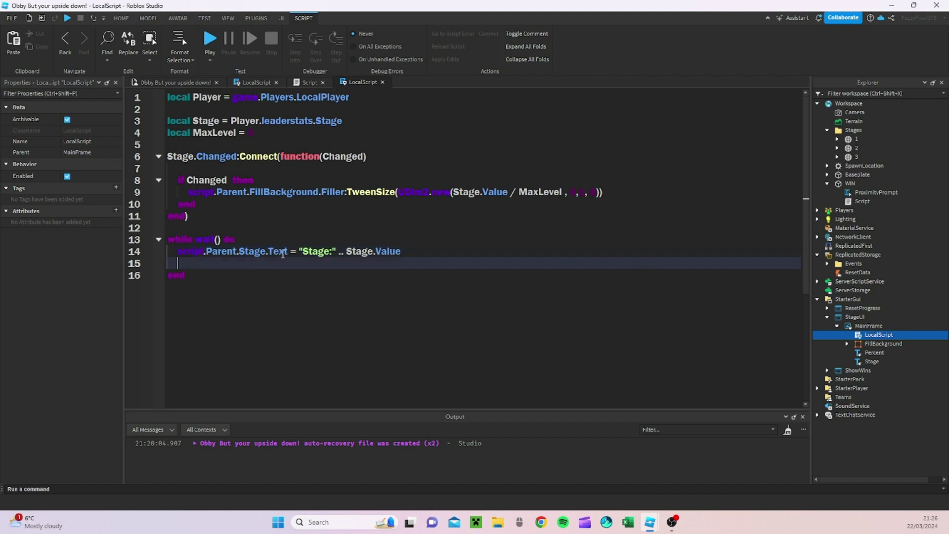
type("script.Parent.Percent")
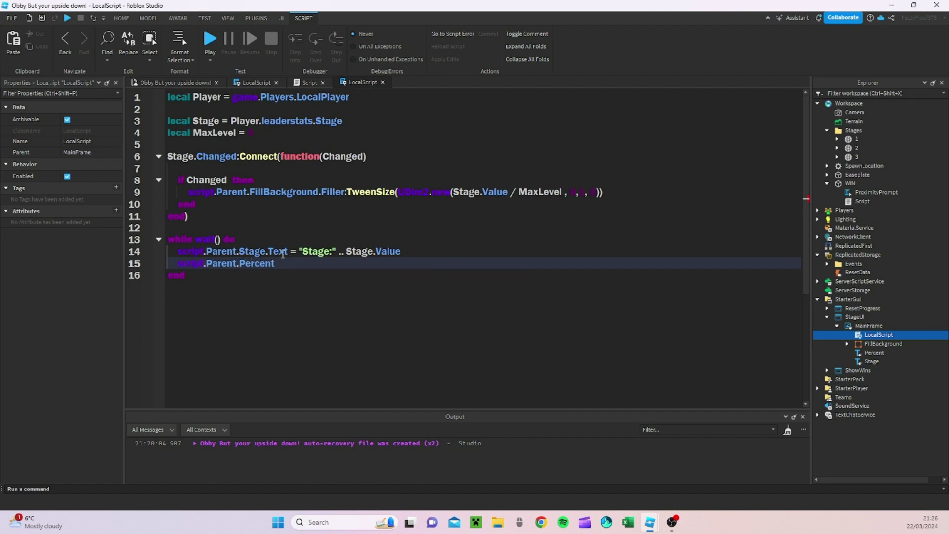
type(".Text = Stage")
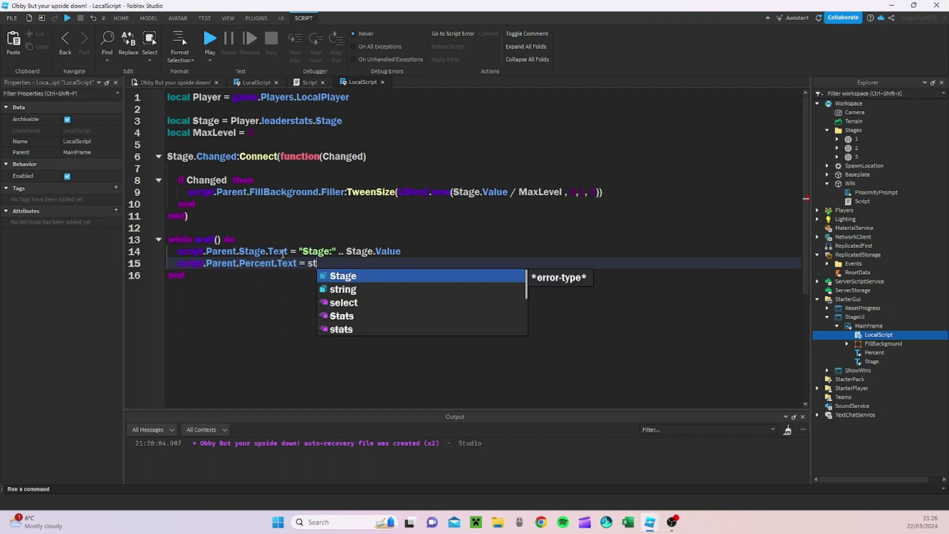
type(".v")
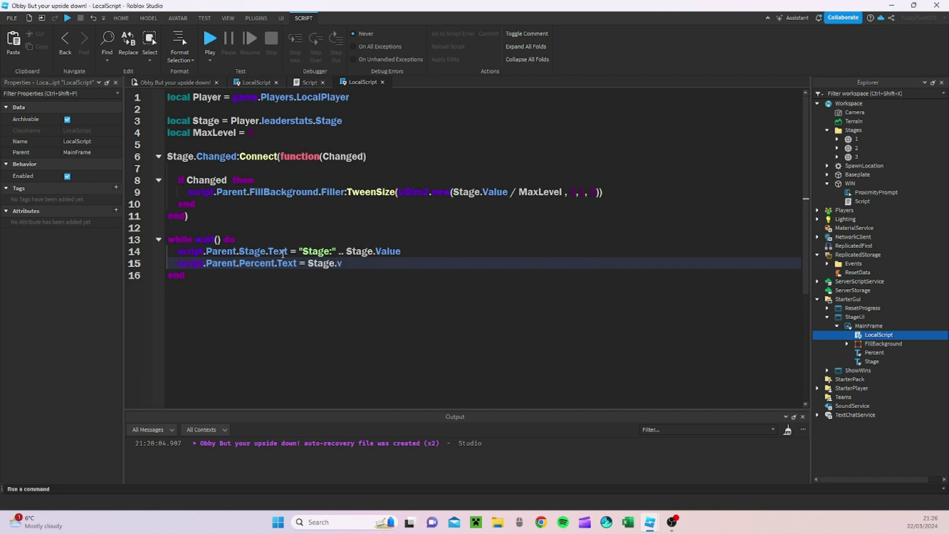
key("BackSpace")
type("Value / MaxLevel *")
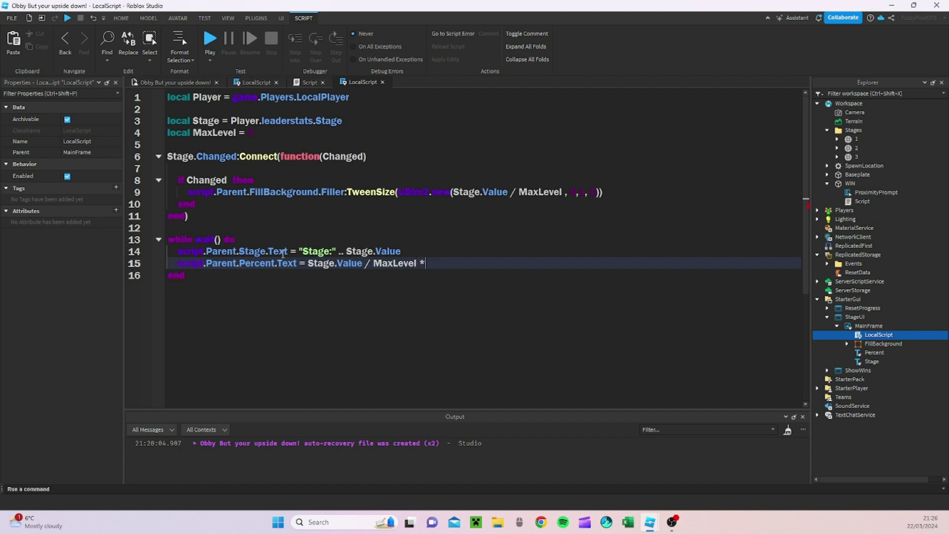
type(" 100 .. \"%")
Step: Start a playtest and walk the character from the first stage pad onto the second to test the progress bar, stage and percent labels
left_click(198, 82)
left_click(468, 40)
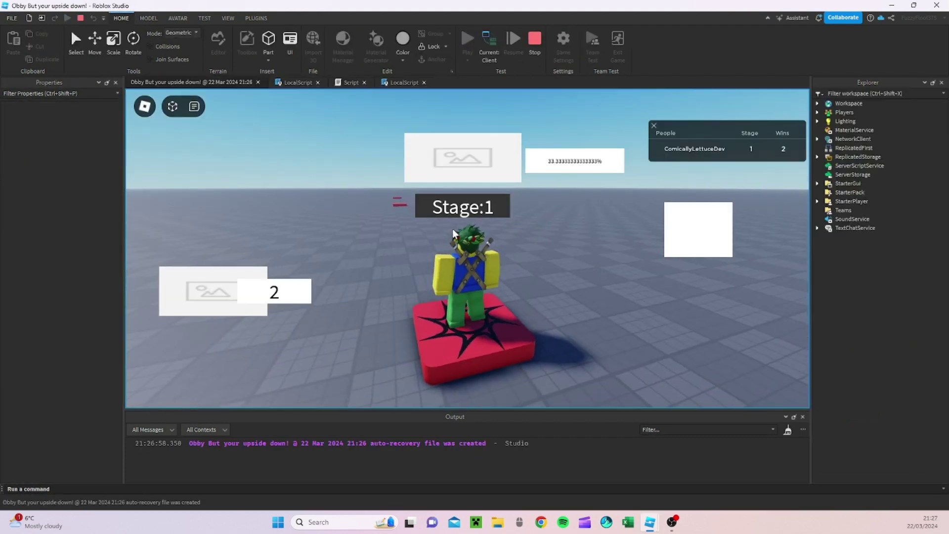
right_click_drag(488, 209, 489, 257)
key("w")
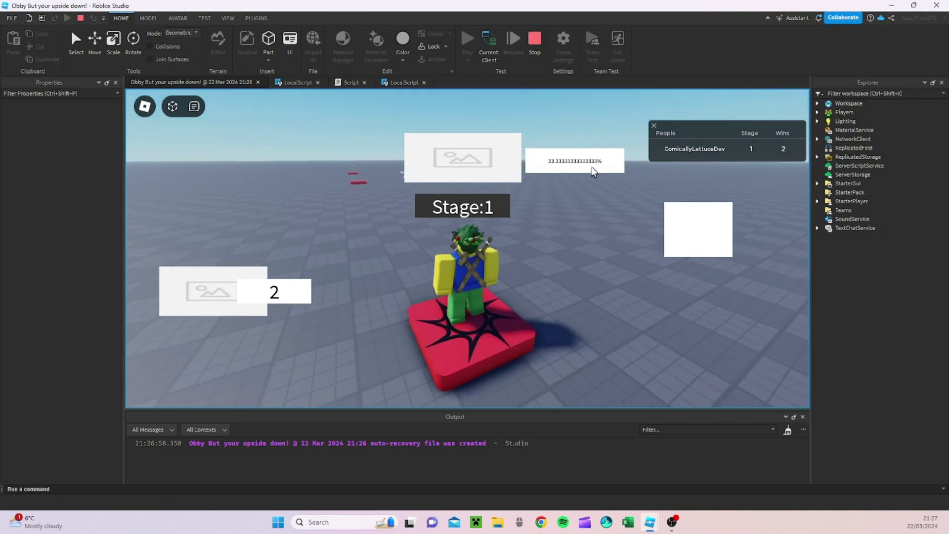
key("a")
right_click_drag(544, 212, 534, 229)
key("d")
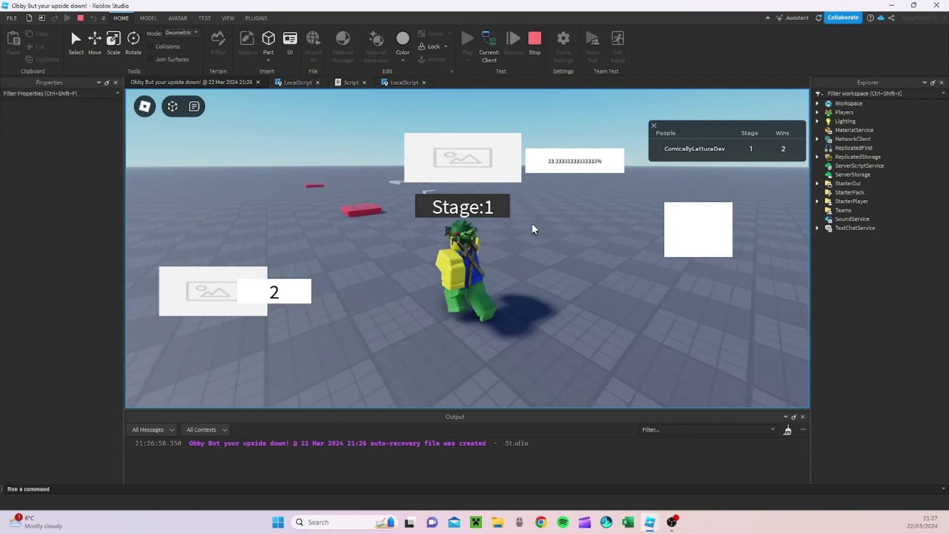
key("a")
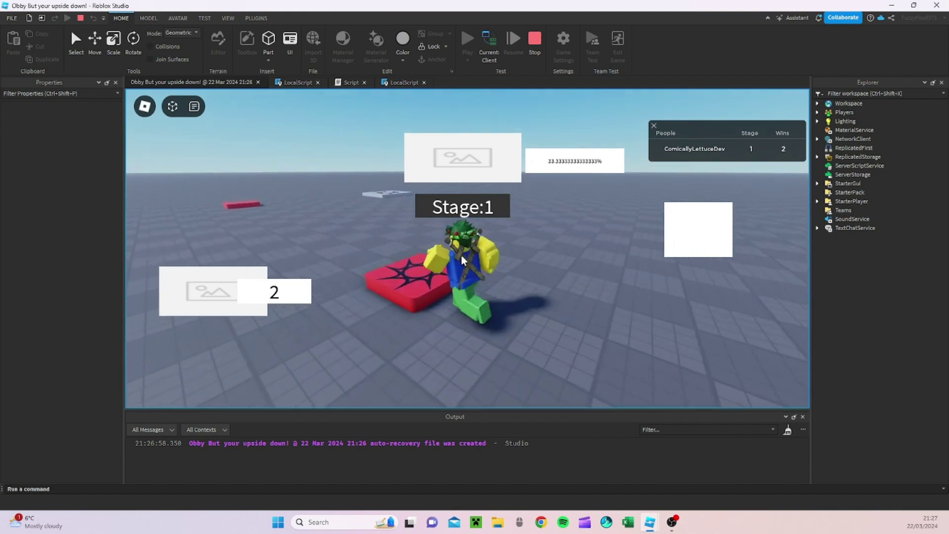
right_click_drag(461, 260, 517, 232)
key("w")
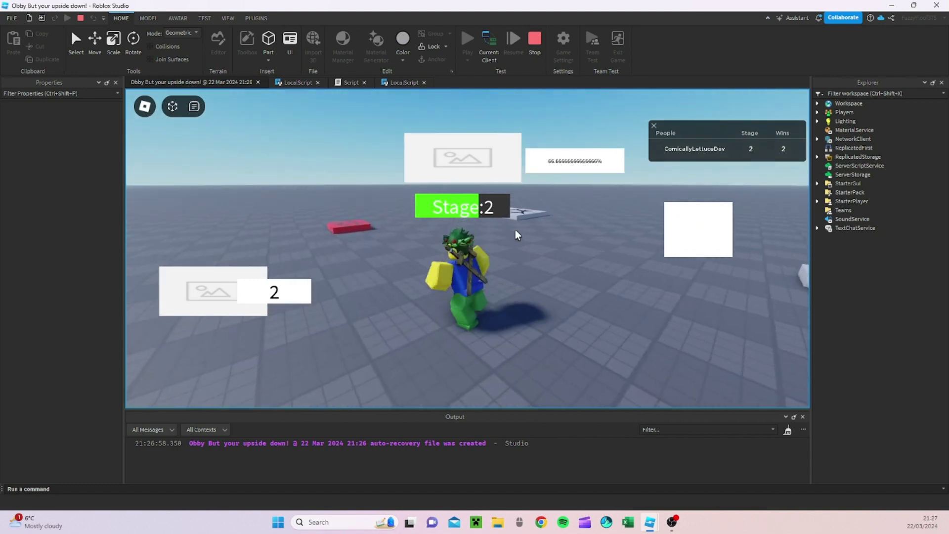
Step: Walk the character on to the third stage pad to test the progress display again, and stop the playtest
key("a")
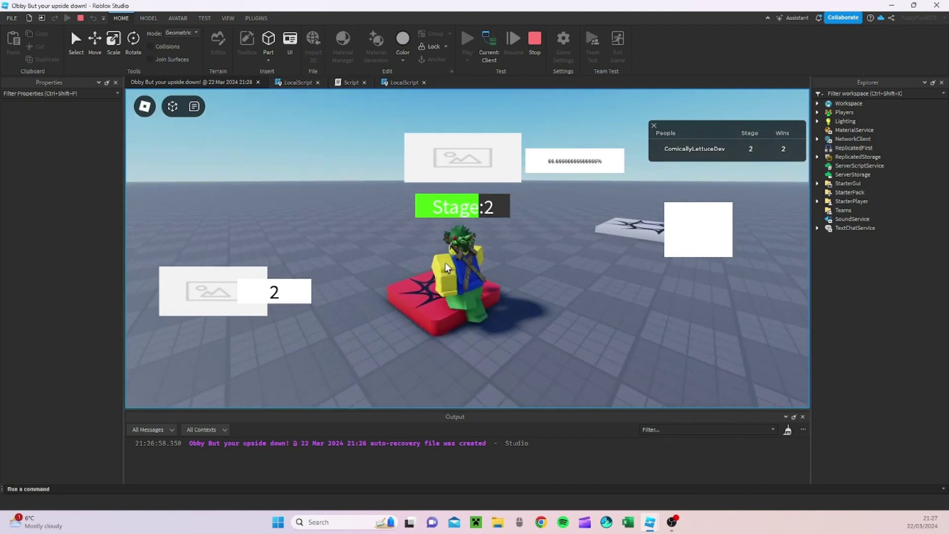
key("w")
right_click_drag(473, 194, 484, 211)
left_click(534, 59)
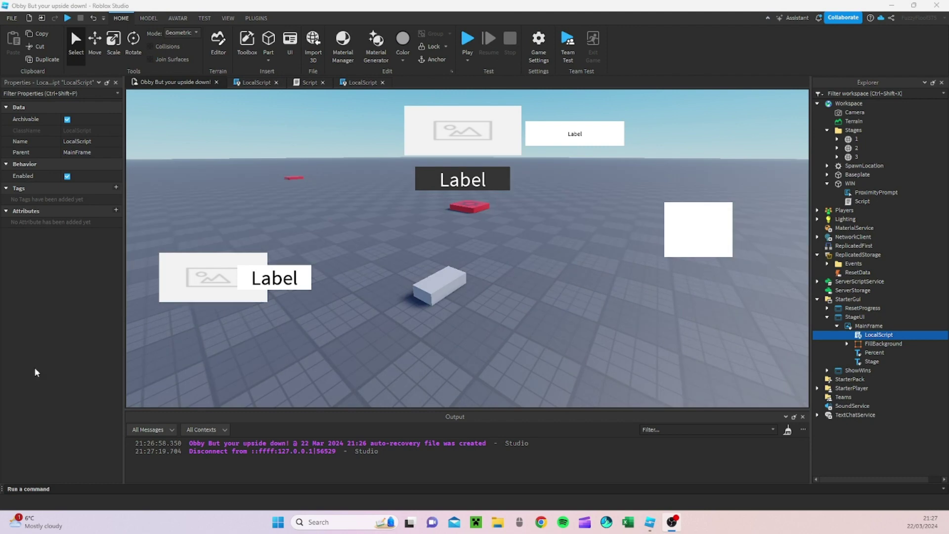
right_click_drag(545, 331, 547, 339)
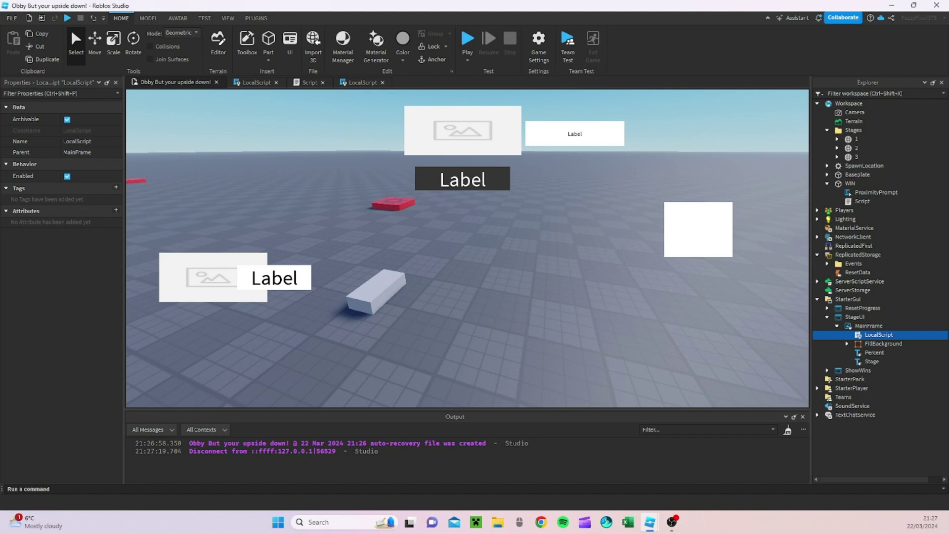